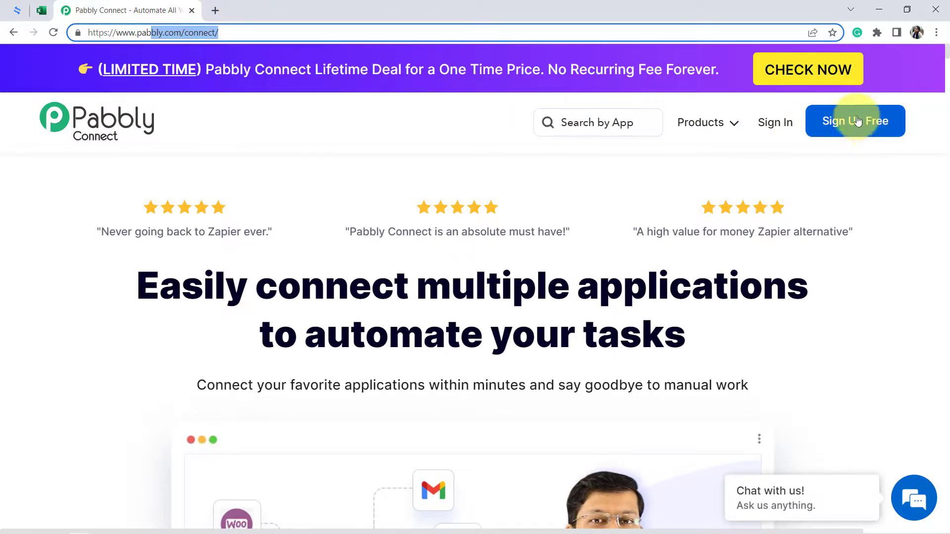
Sign in to the Pabbly account and open the Pabbly Connect dashboard
click(774, 124)
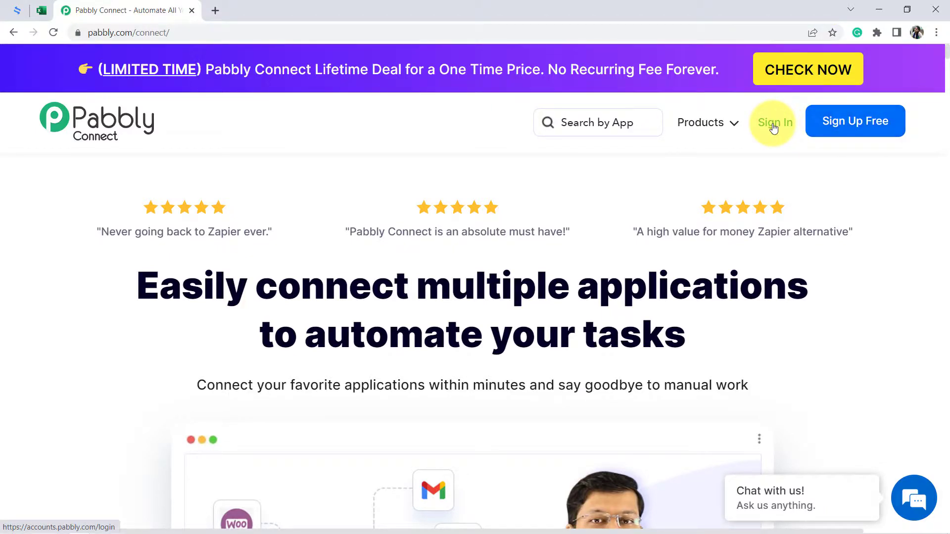
click(774, 123)
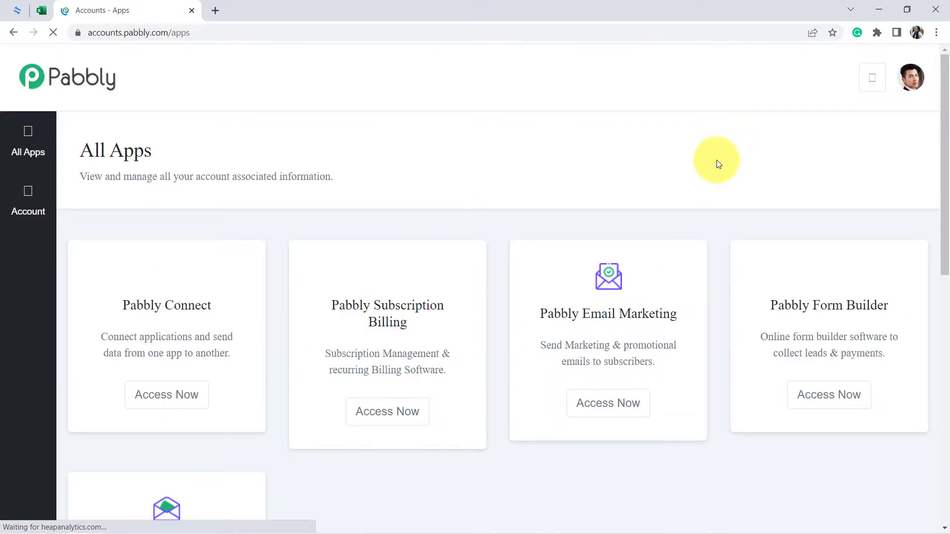
click(166, 421)
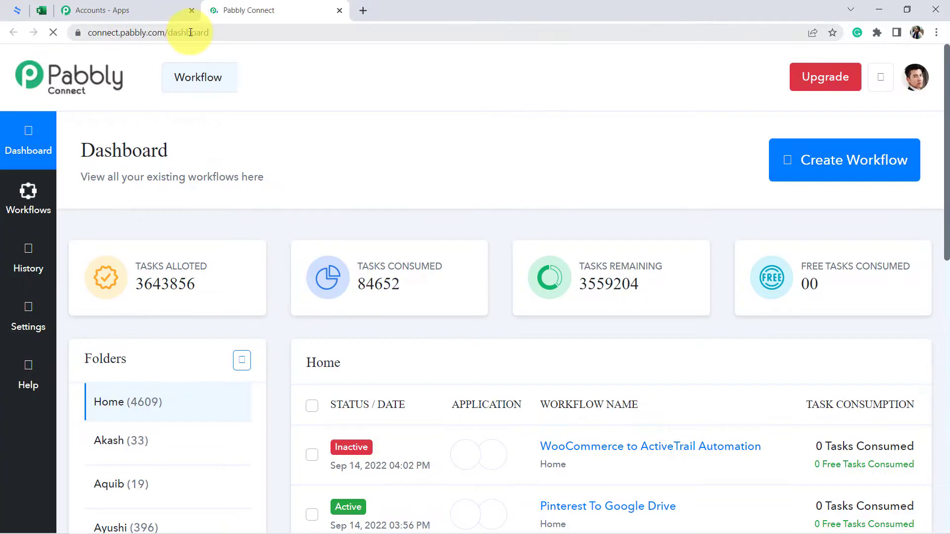
double_click(197, 34)
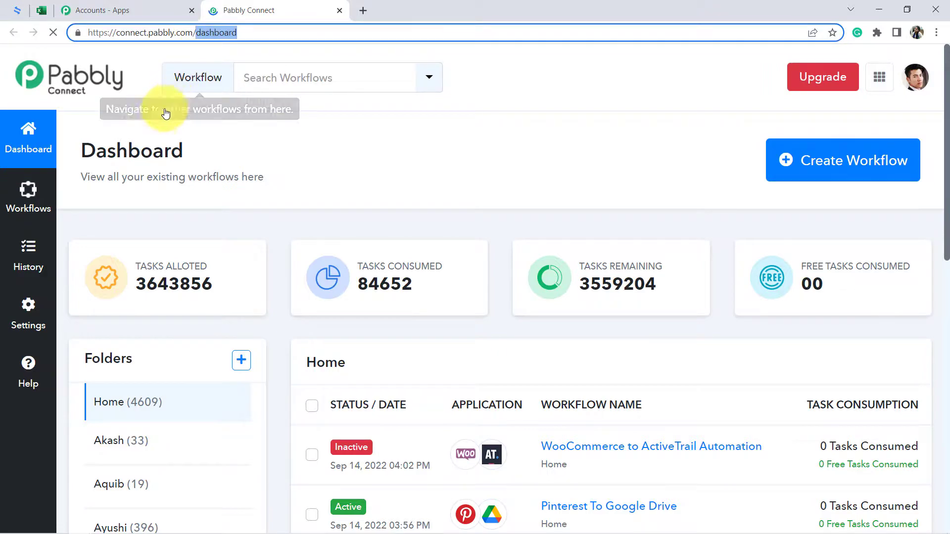
double_click(139, 144)
click(604, 158)
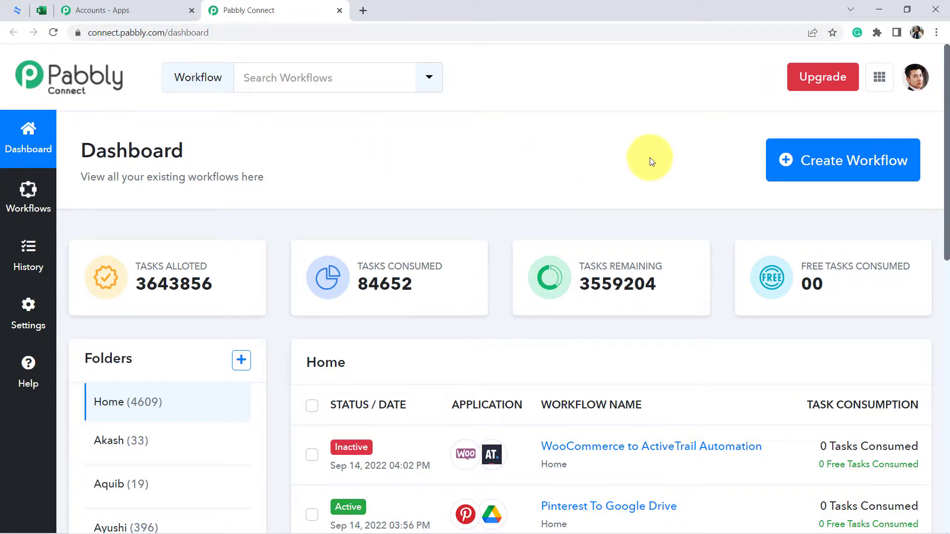
Create a workflow named "Auto-add Signed Documents of eSignatures.io to MS Excel"
click(847, 161)
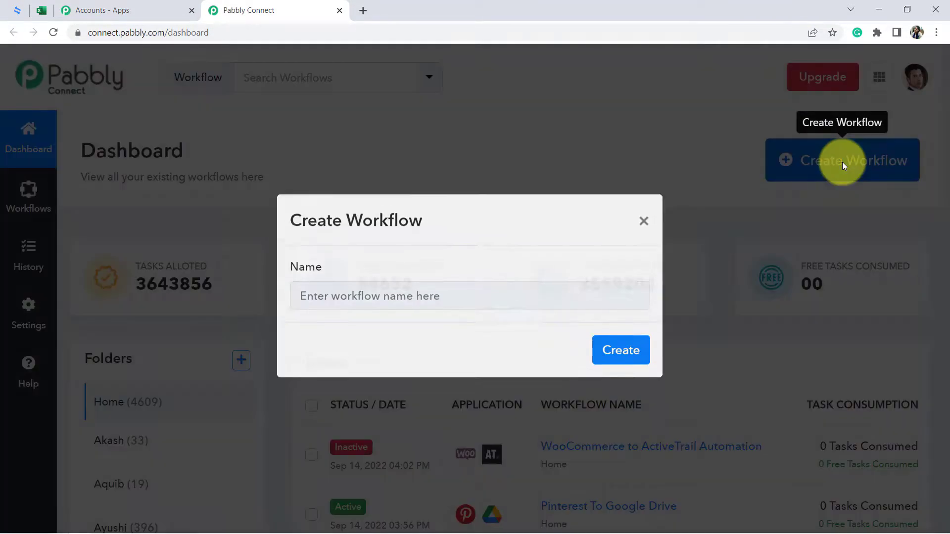
drag(318, 224, 422, 226)
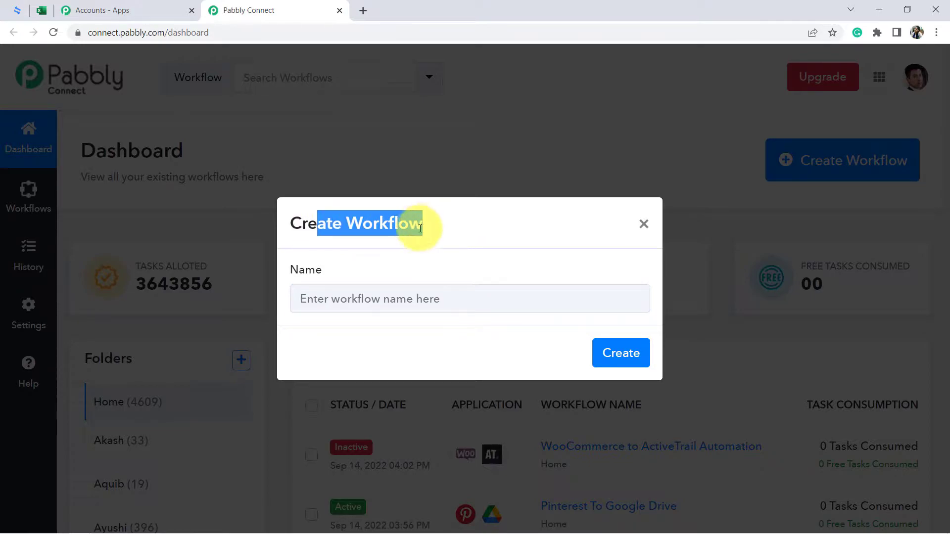
click(368, 304)
text(Auto-add Signed Documents of eSignatures.io to MS Excel)
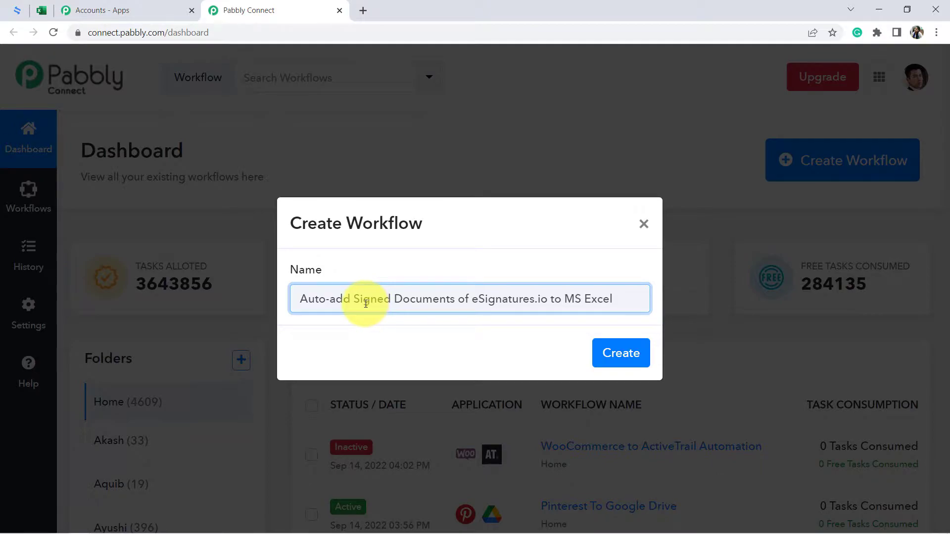
drag(314, 299, 617, 328)
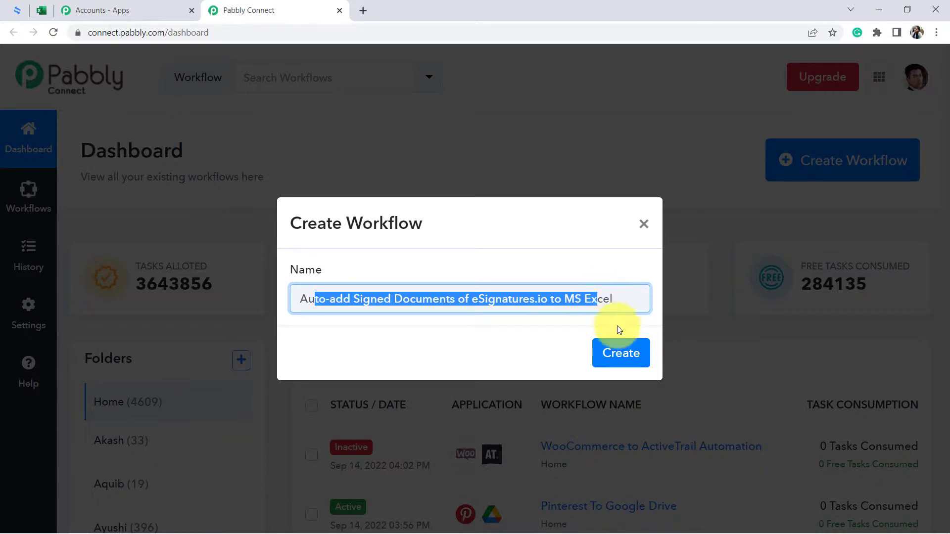
click(621, 352)
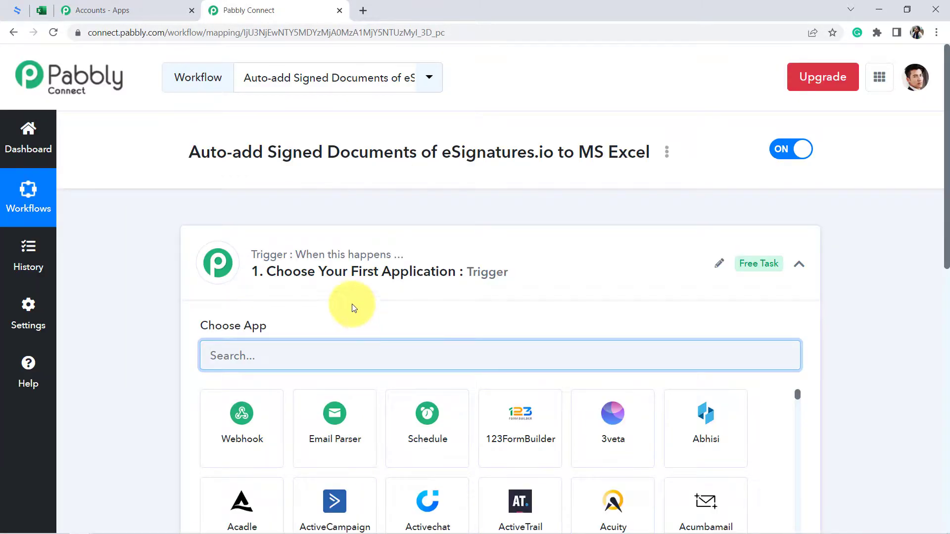
Set the workflow trigger to the eSignatures.io app with the event Signer Contract Activities
click(341, 276)
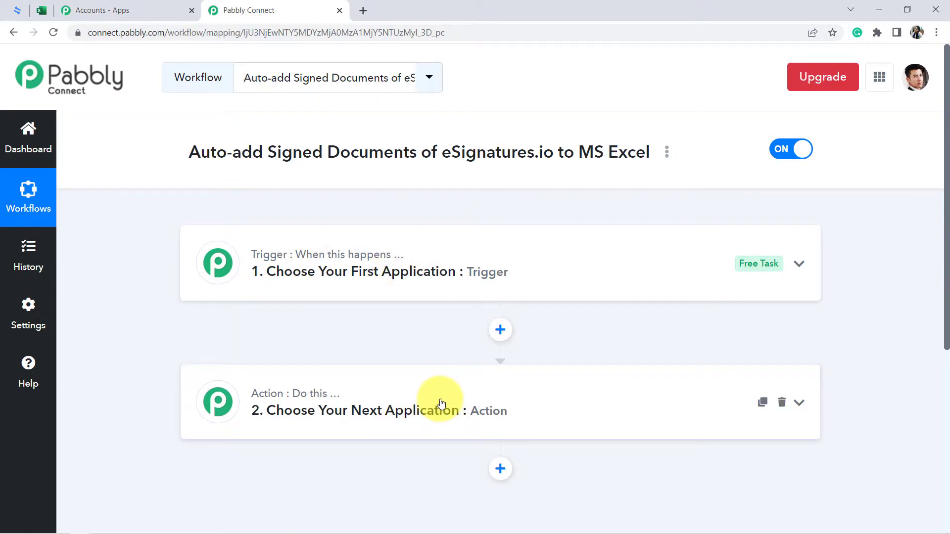
click(395, 283)
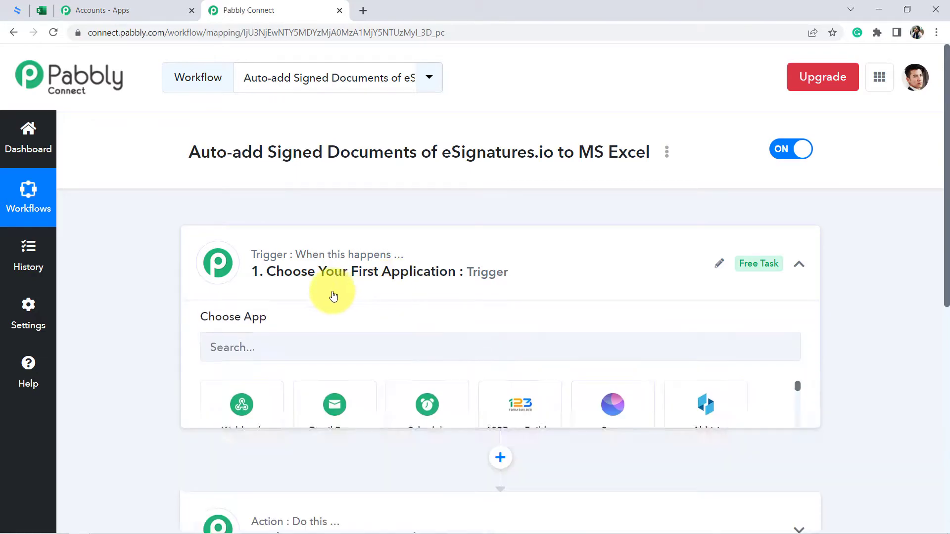
click(232, 354)
text(esign)
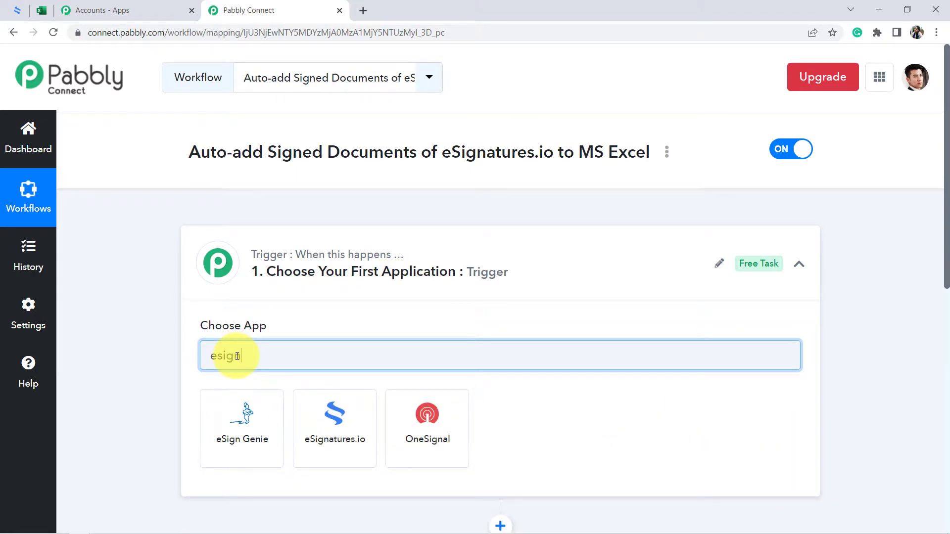
click(328, 409)
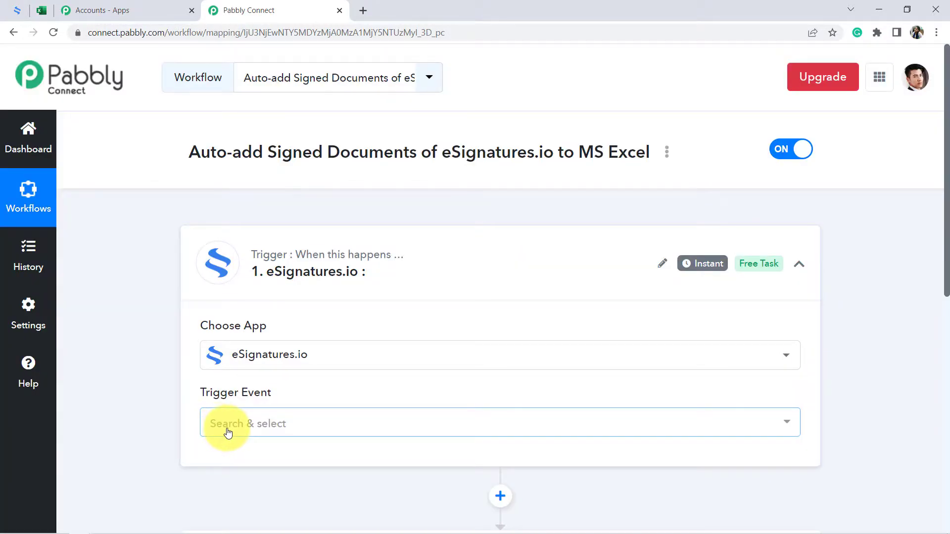
click(229, 425)
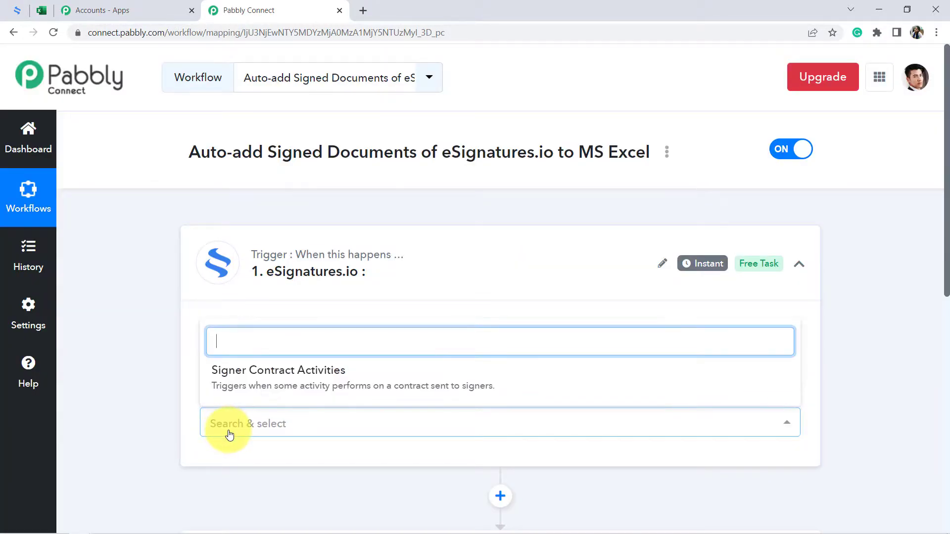
click(245, 383)
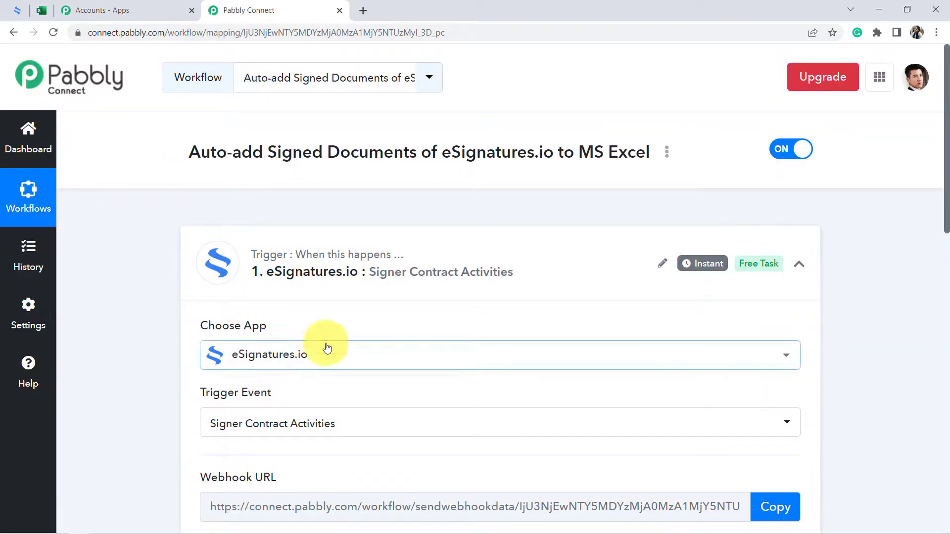
Review the webhook setup instructions and copy the trigger's webhook URL
drag(947, 198, 928, 278)
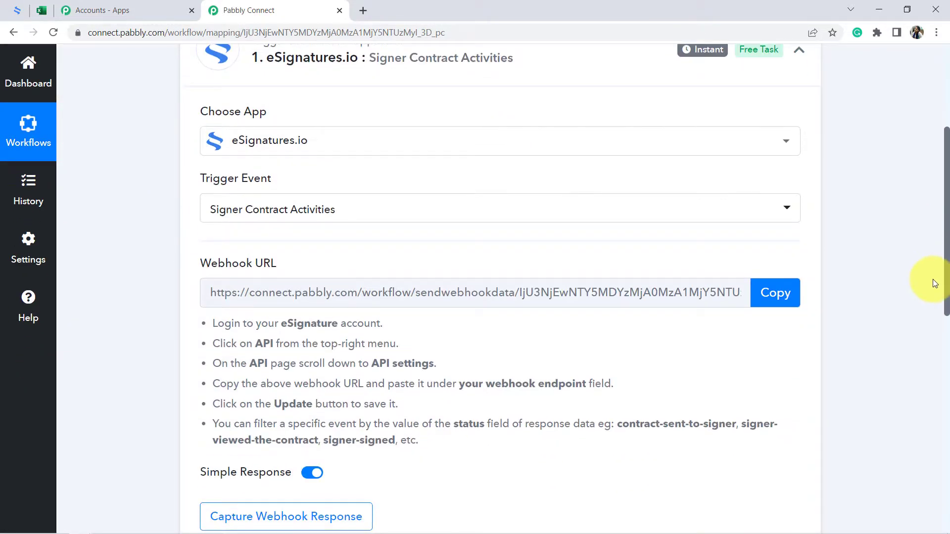
click(777, 291)
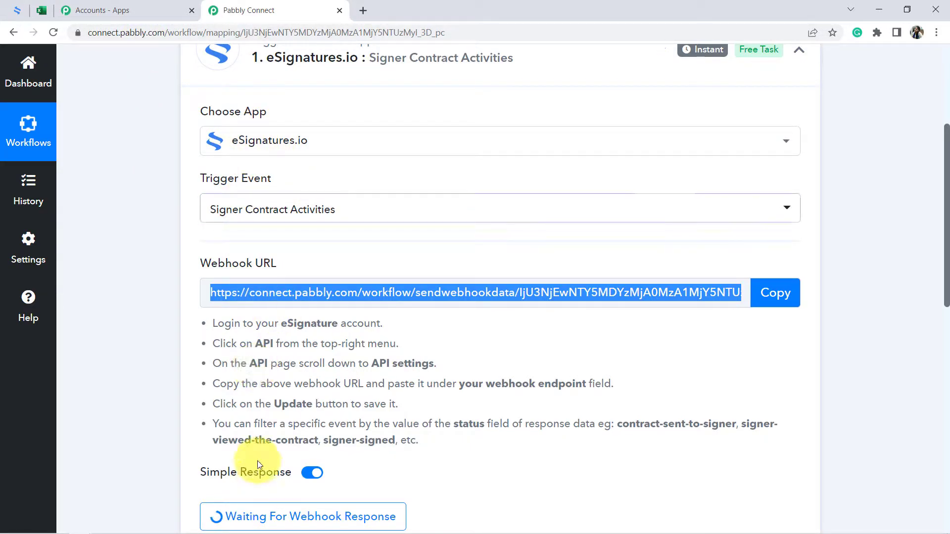
drag(212, 324, 415, 423)
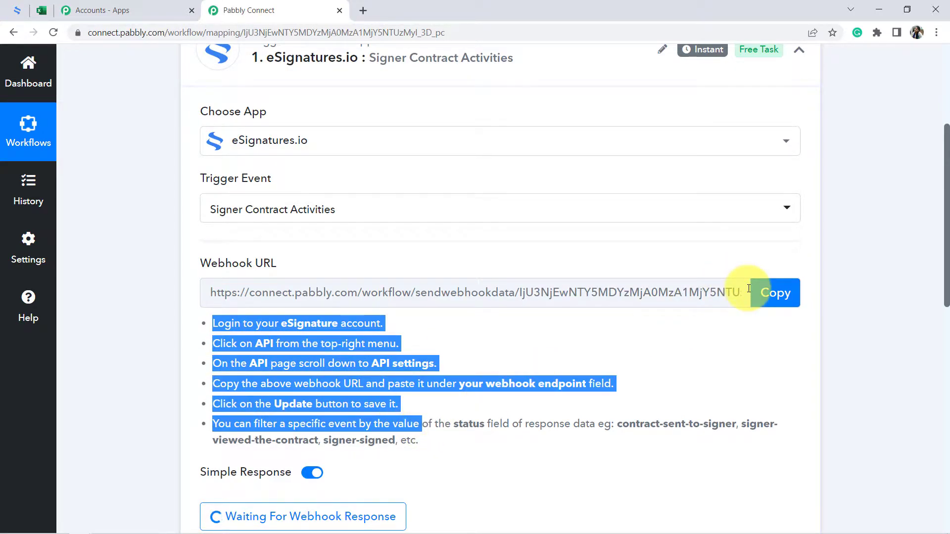
click(781, 293)
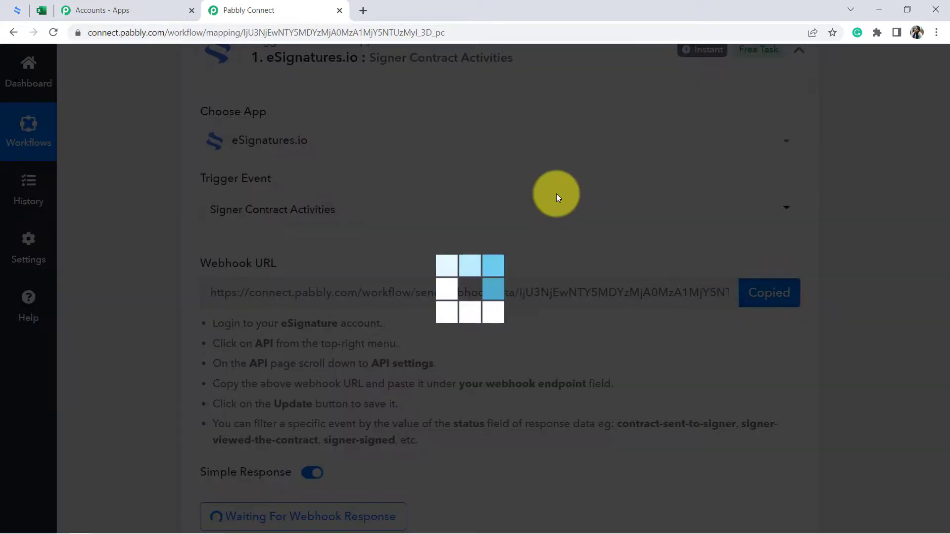
Switch to eSignatures.io and replace the API webhook endpoint with the copied Pabbly webhook URL, then save the API settings
click(17, 11)
drag(941, 187, 928, 100)
click(851, 72)
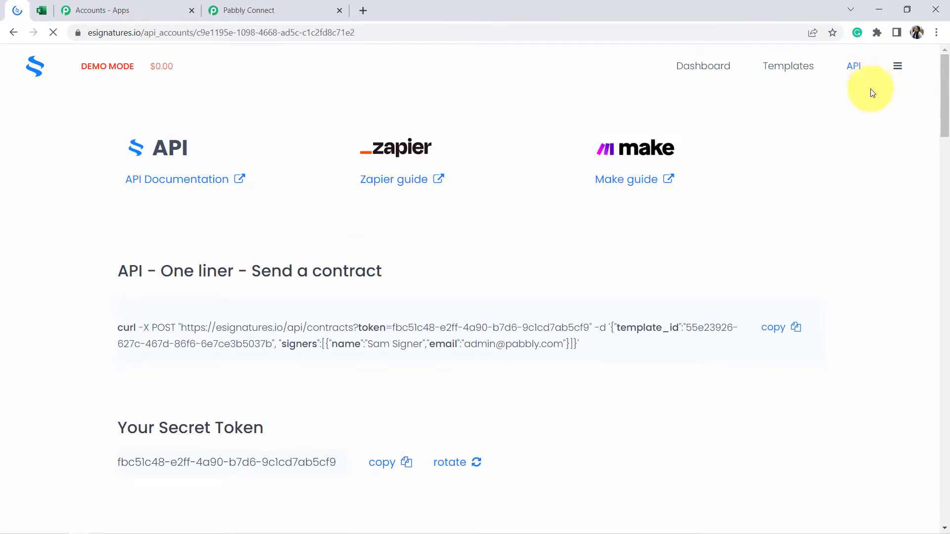
drag(945, 96, 943, 172)
triple_click(357, 256)
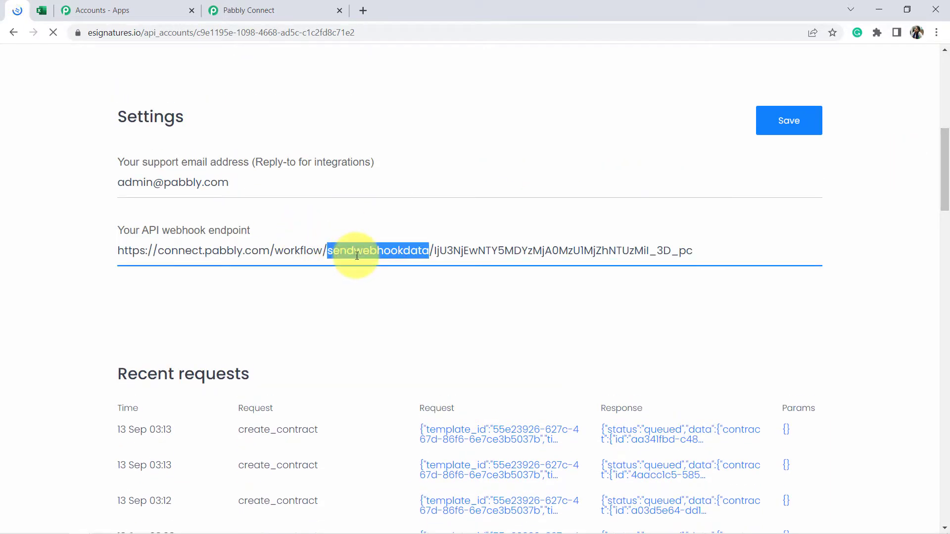
key(BackSpace)
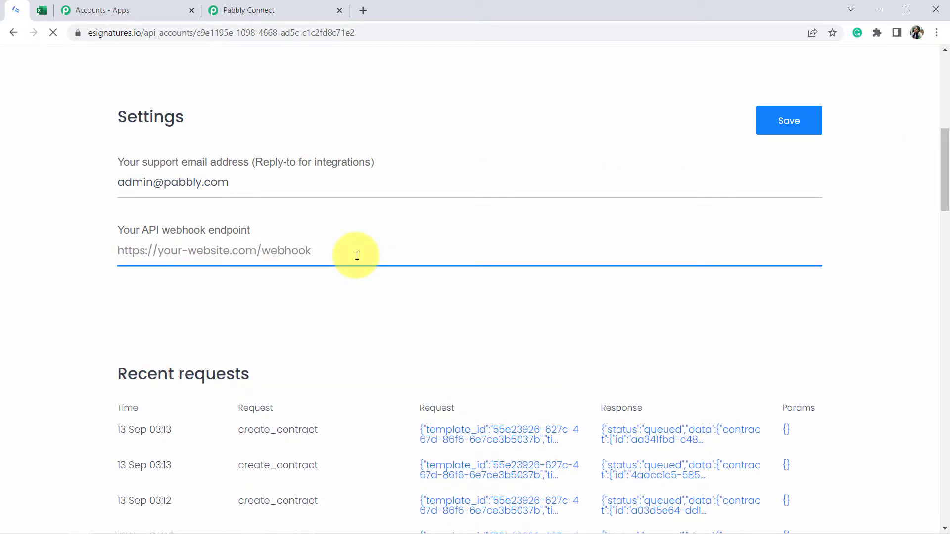
key(ctrl+v)
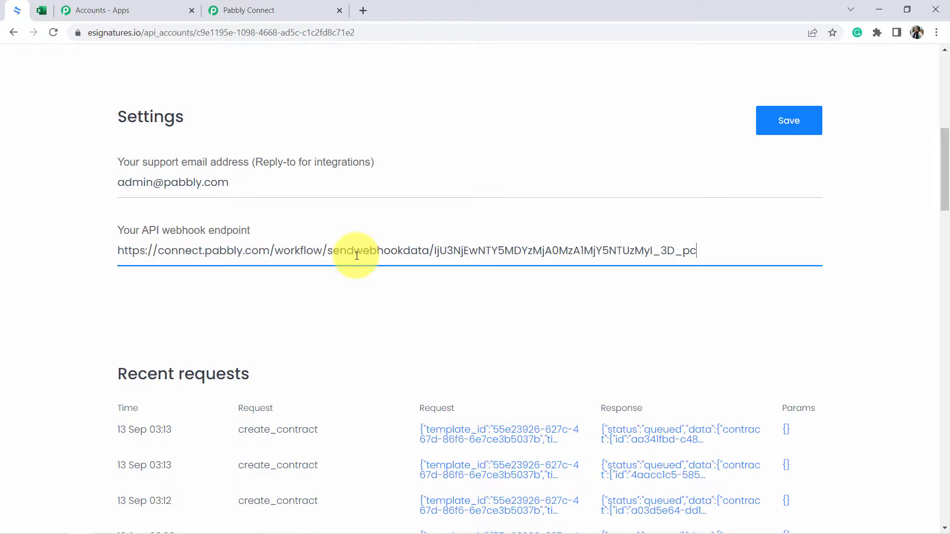
click(784, 123)
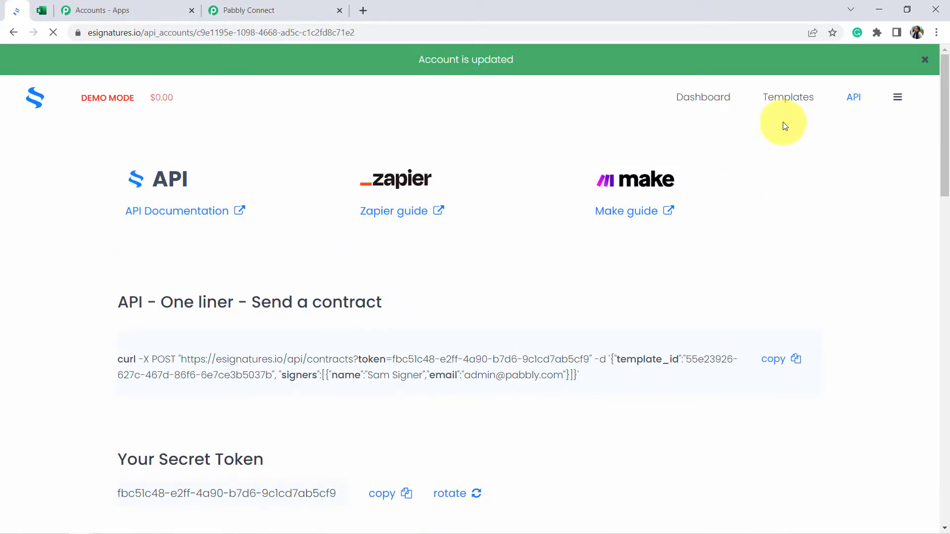
drag(425, 57, 503, 60)
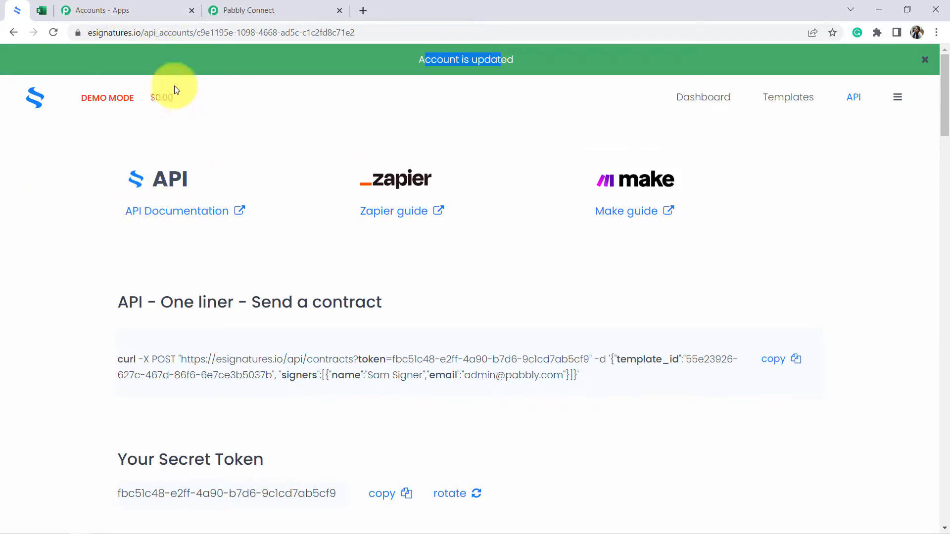
drag(120, 32, 187, 33)
Return to the Pabbly Connect workflow and read the note about making a test submission for the webhook response
click(297, 10)
drag(945, 239, 935, 303)
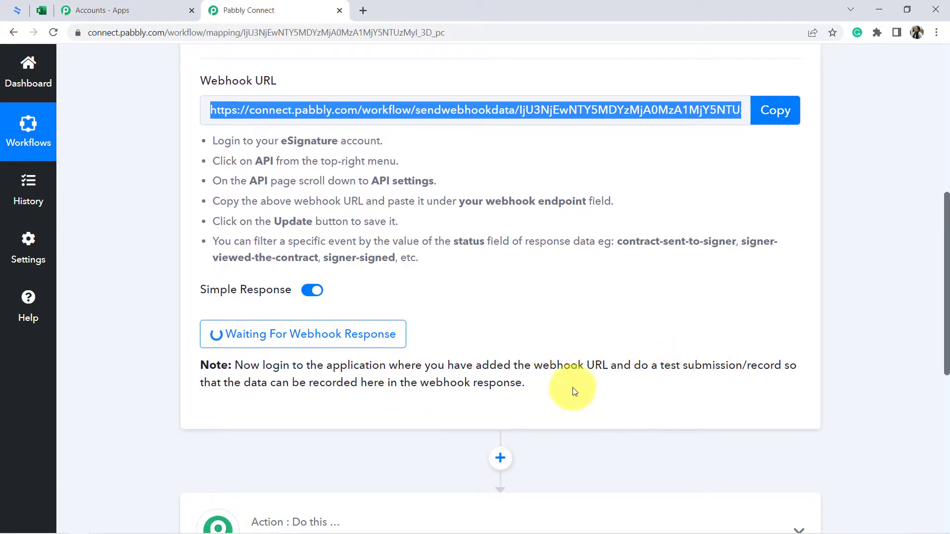
drag(311, 369, 498, 389)
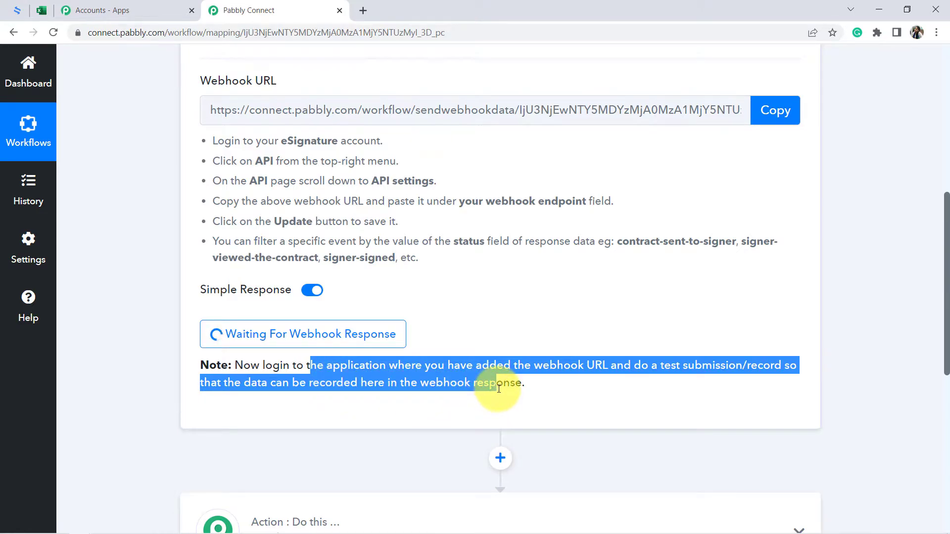
click(499, 389)
drag(641, 366, 751, 370)
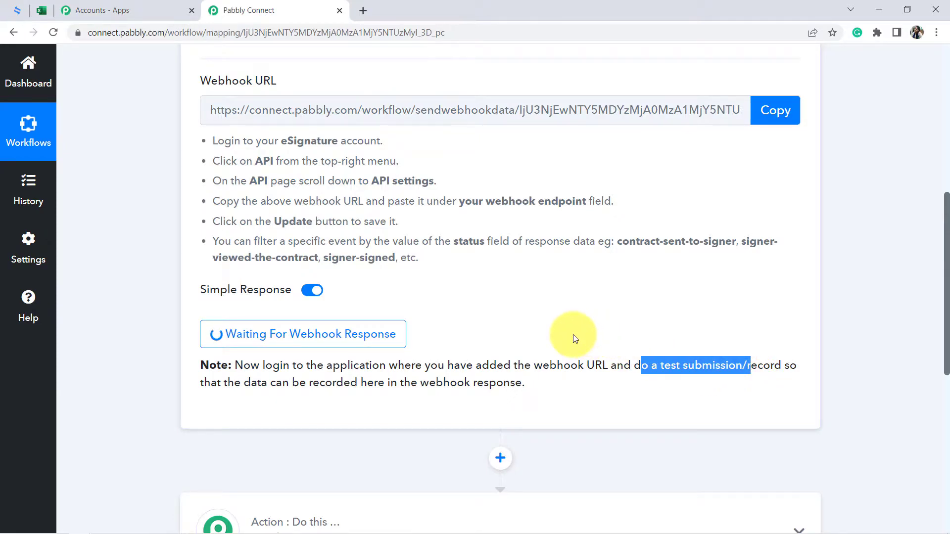
click(526, 335)
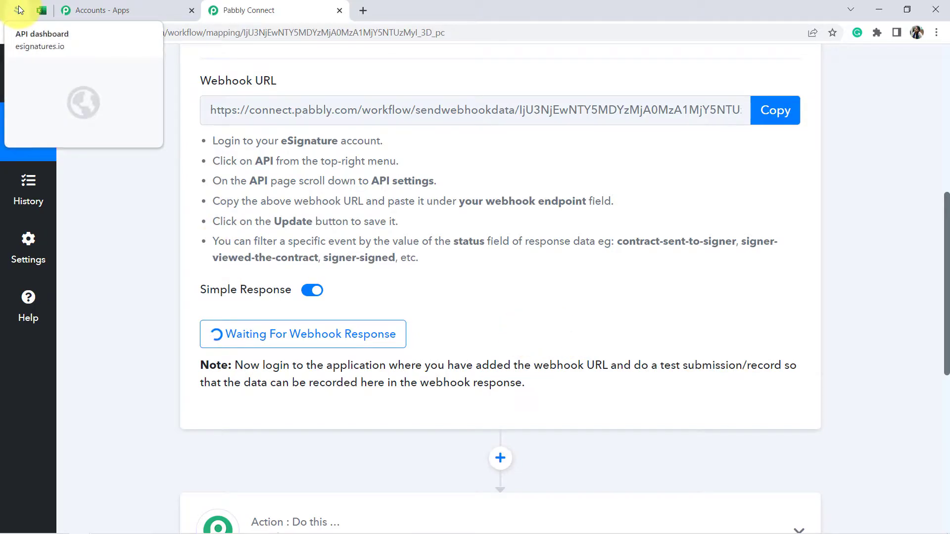
Switch to eSignatures.io and open the signing page of the published Affiliate Partnership Agreement contract link from the dashboard
click(18, 10)
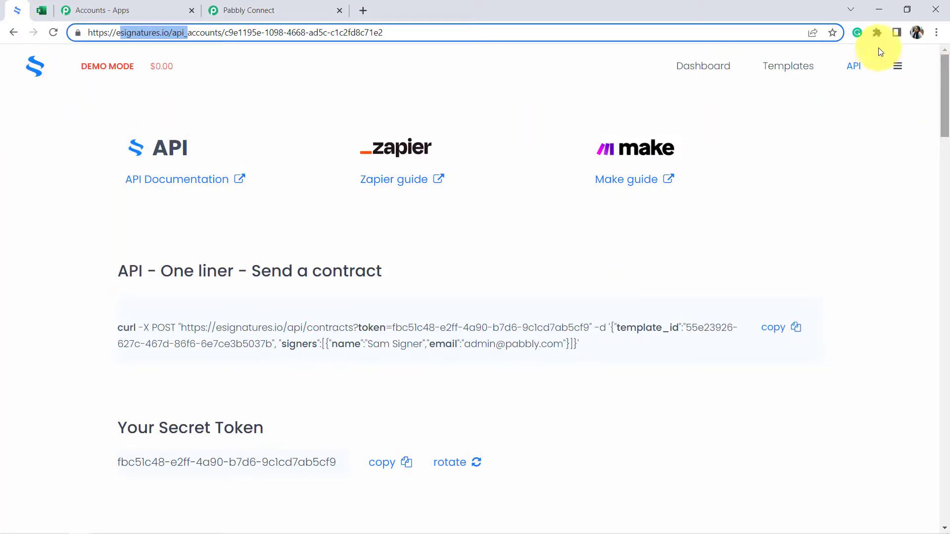
click(693, 73)
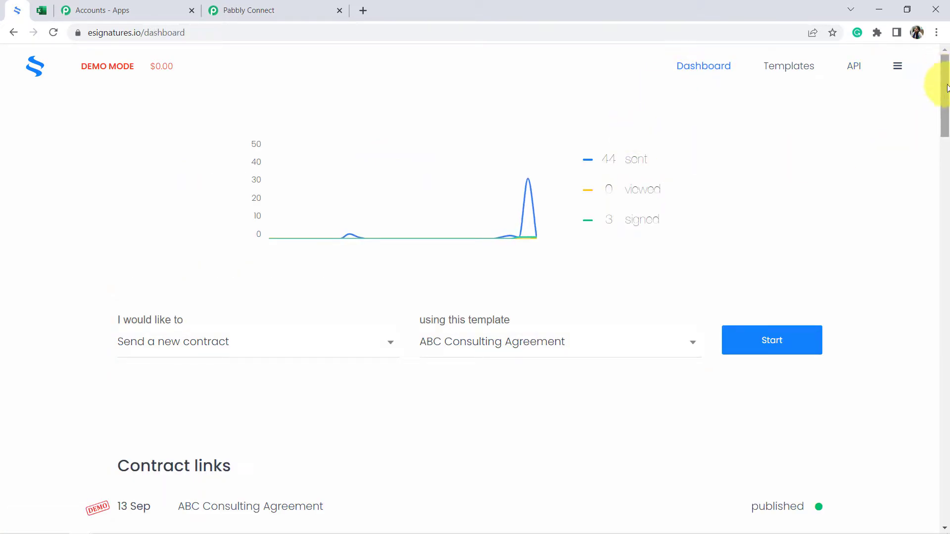
drag(945, 92, 939, 146)
click(234, 249)
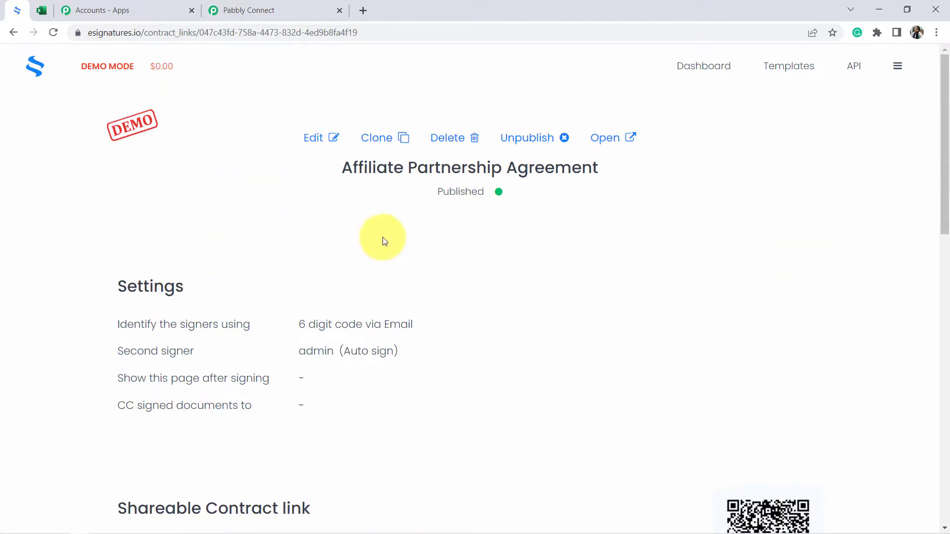
click(628, 143)
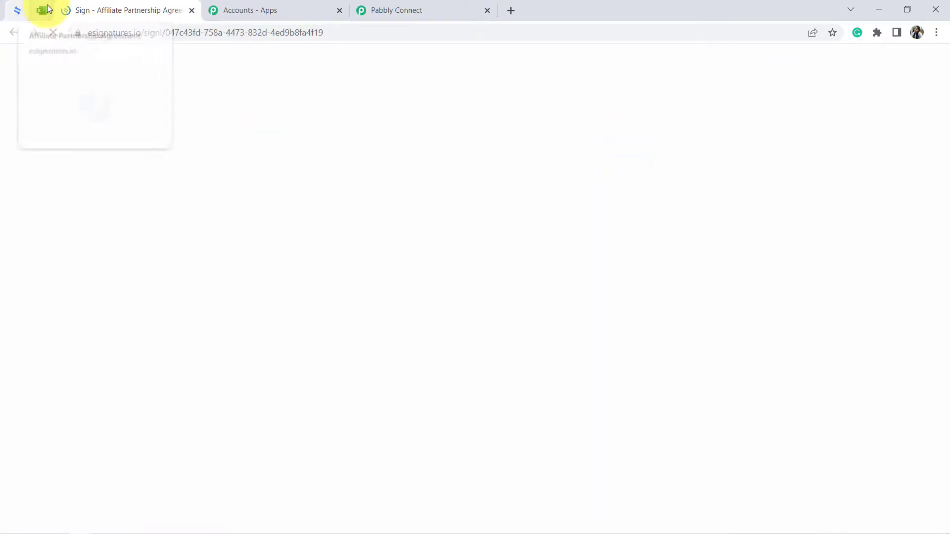
drag(320, 198, 621, 197)
click(495, 267)
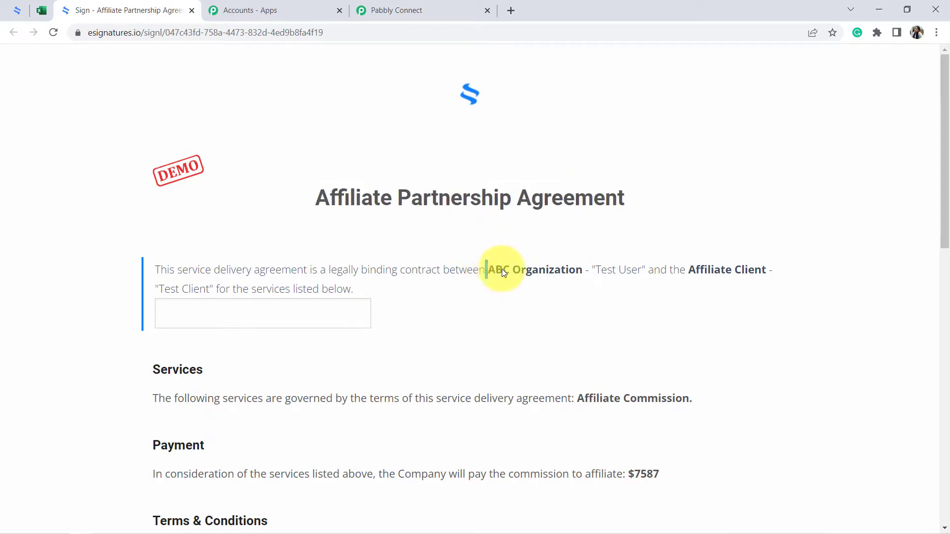
Read the Affiliate Partnership Agreement's contracting parties, Services and Payment sections
drag(685, 276, 731, 278)
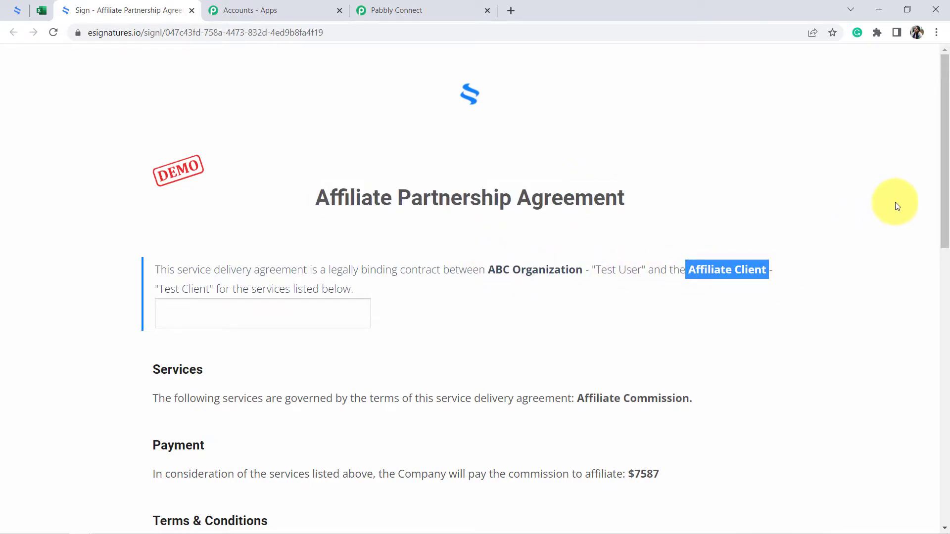
drag(942, 139, 940, 217)
drag(574, 201, 703, 204)
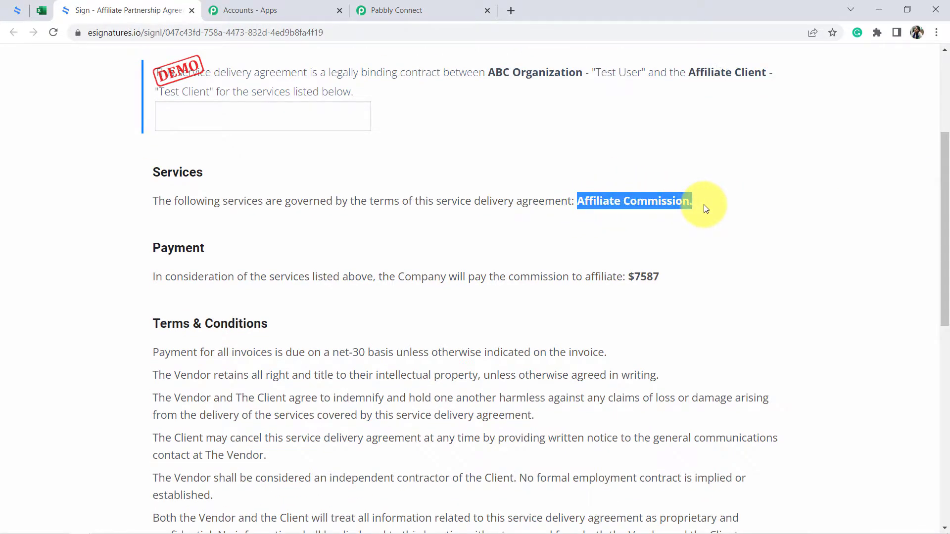
click(543, 262)
drag(411, 292, 642, 276)
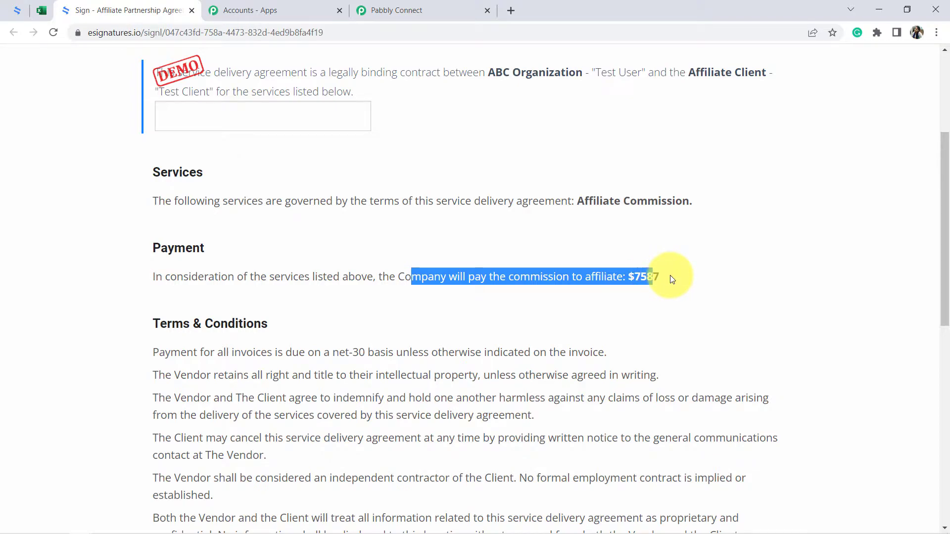
Acknowledge the agreement's conditions, fill in the signer's name and email address, and request the verification code
drag(945, 174, 918, 311)
scroll(918, 311, down, 2)
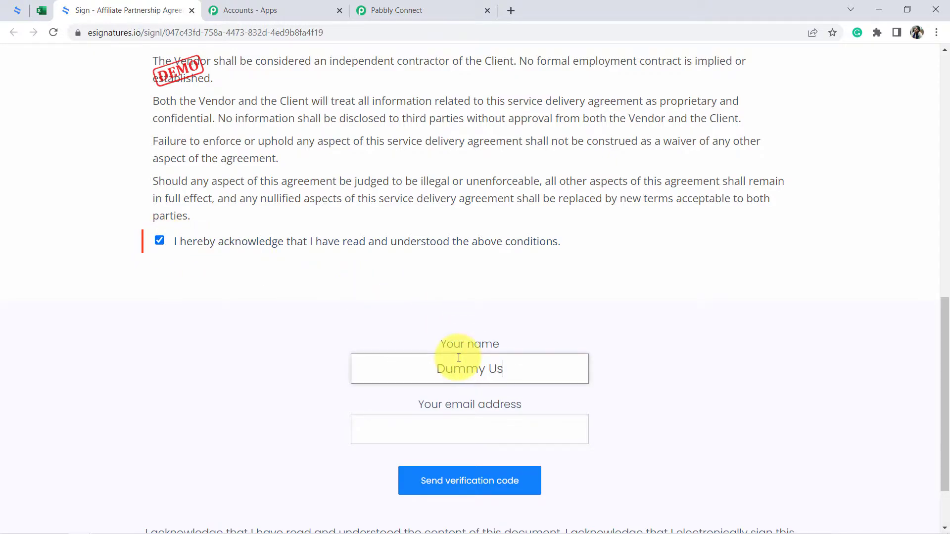
key(Tab)
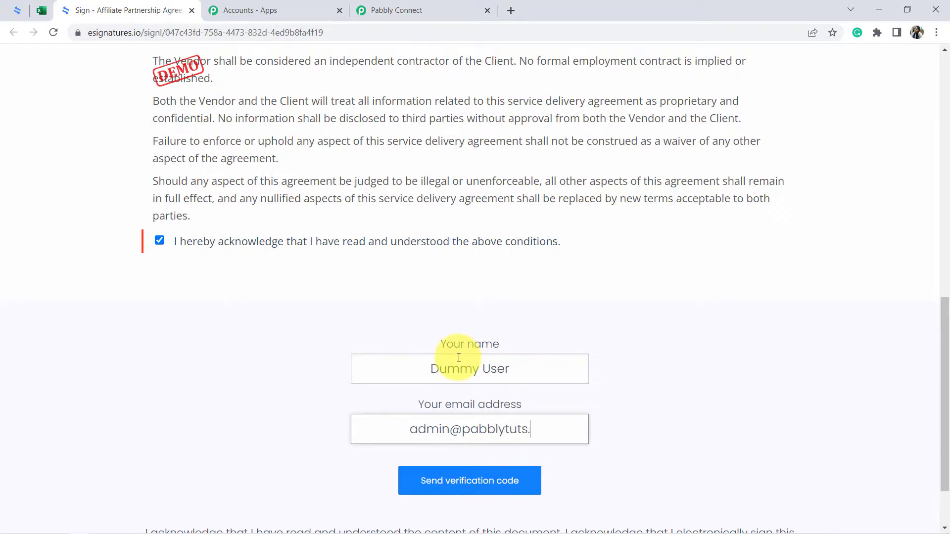
click(456, 490)
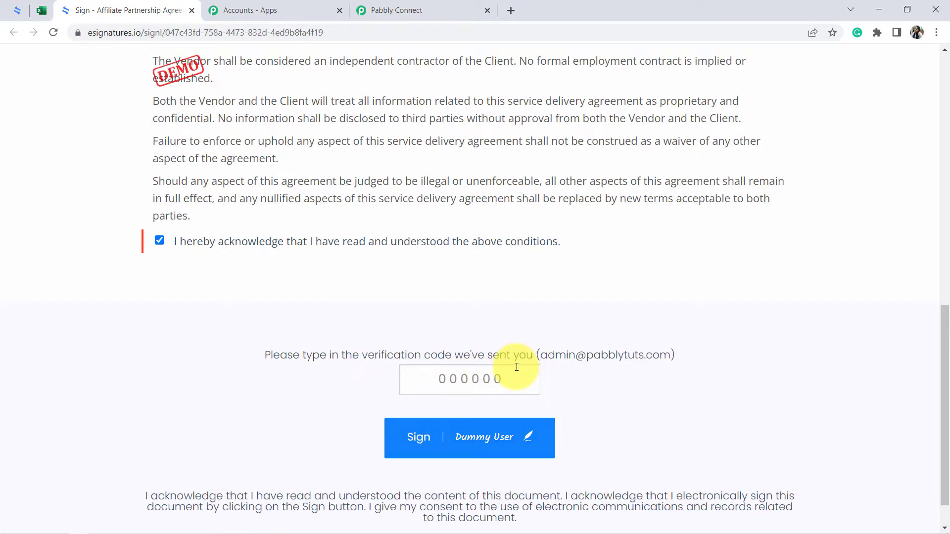
Enter the verification code, check in Pabbly Connect that the webhook is capturing, and sign the agreement in eSignatures.io
click(471, 385)
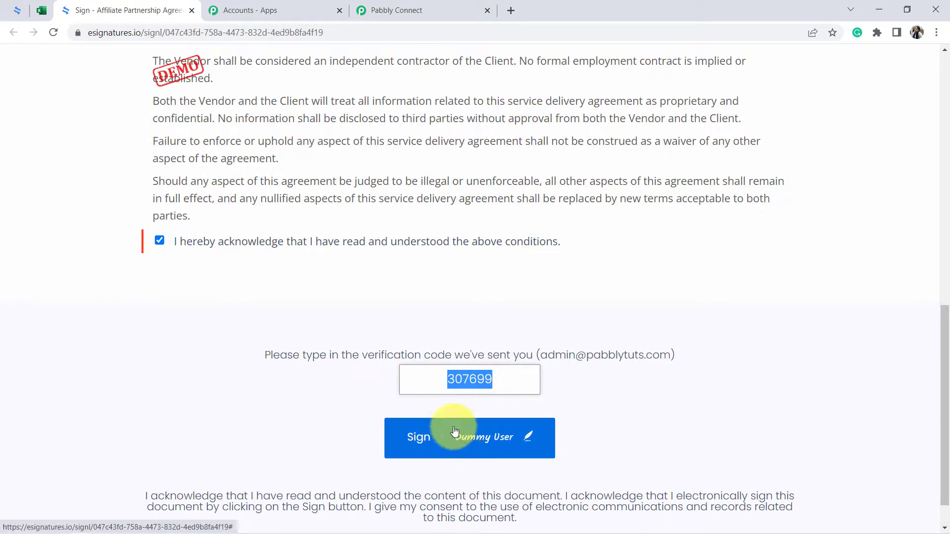
click(415, 10)
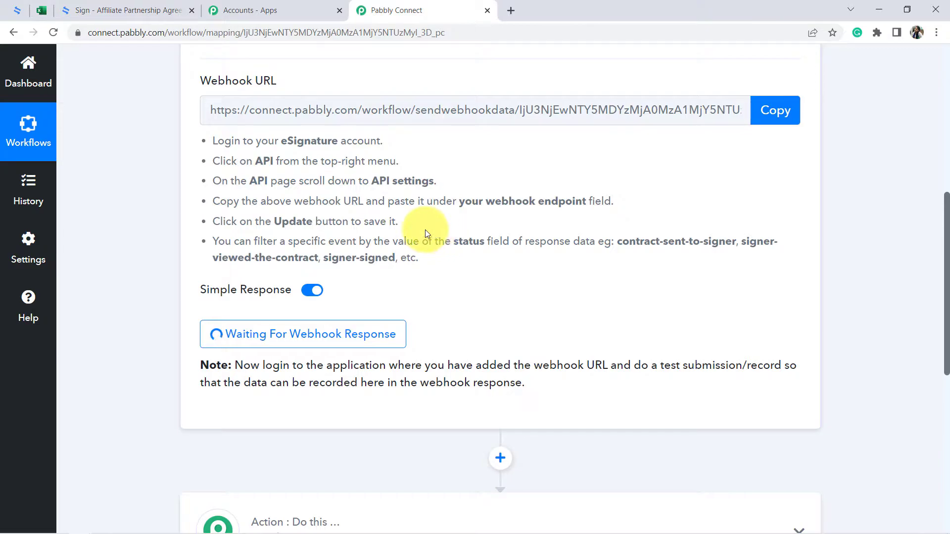
click(145, 9)
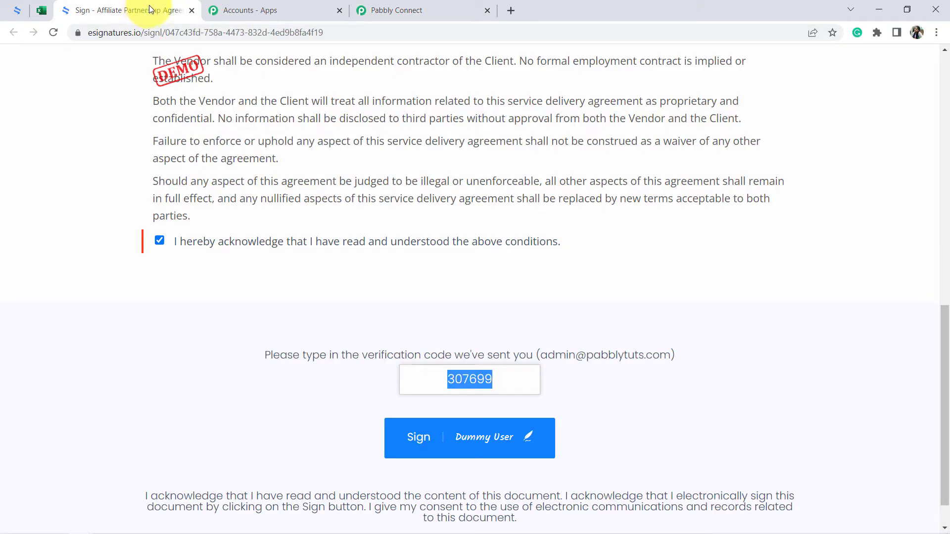
click(431, 436)
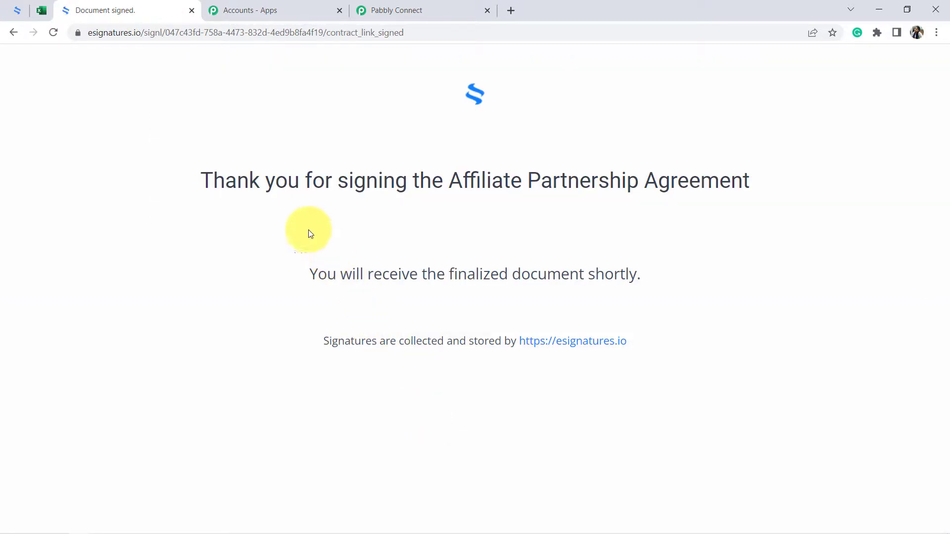
drag(249, 184, 728, 187)
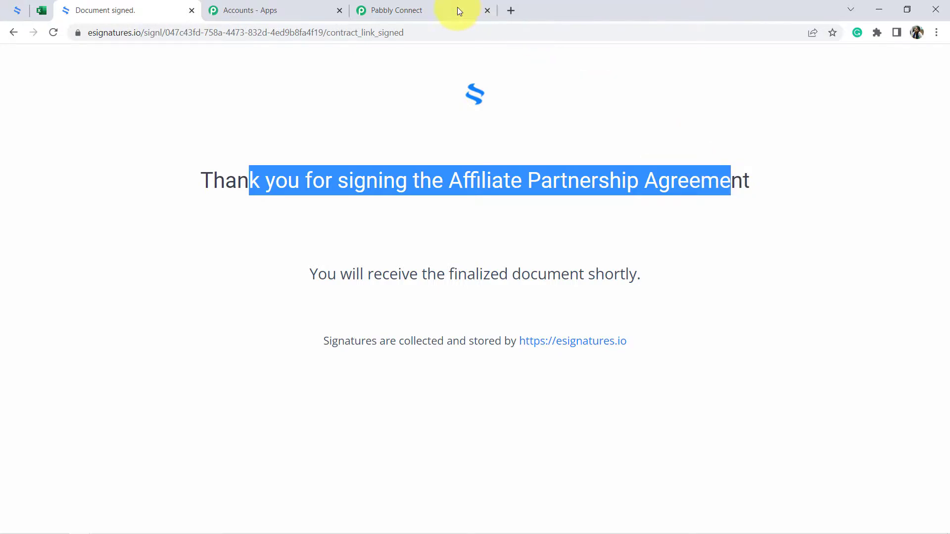
Switch to Pabbly Connect and review the captured webhook response, including the status, signer name, email and contract title
click(414, 9)
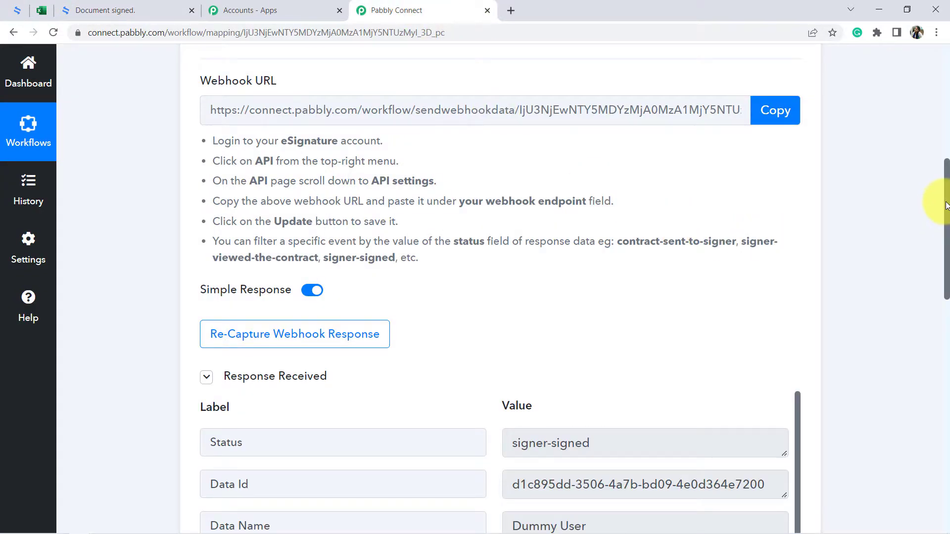
drag(946, 205, 944, 283)
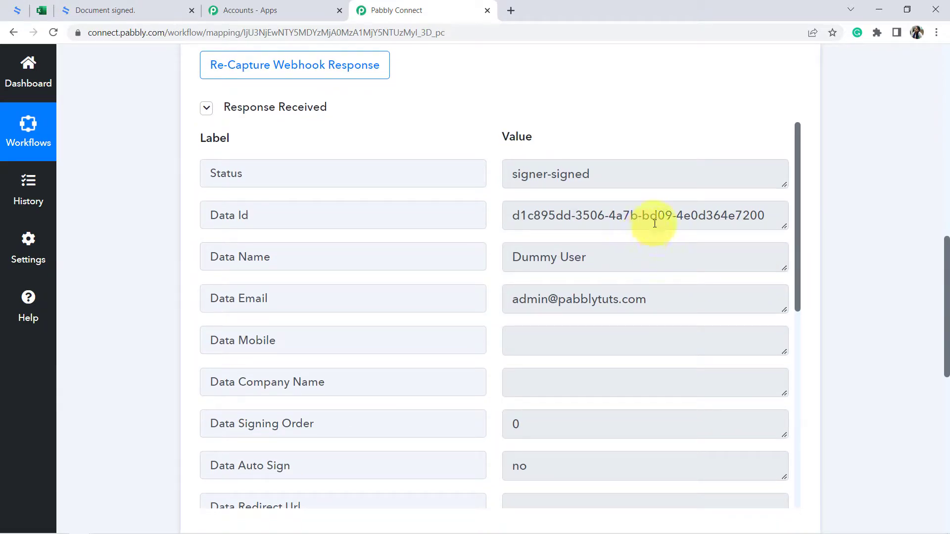
double_click(234, 174)
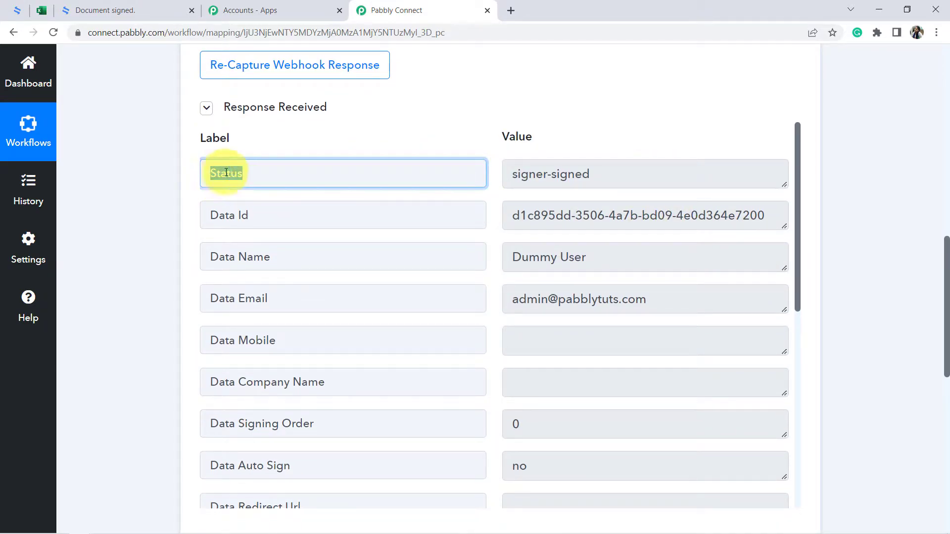
triple_click(586, 173)
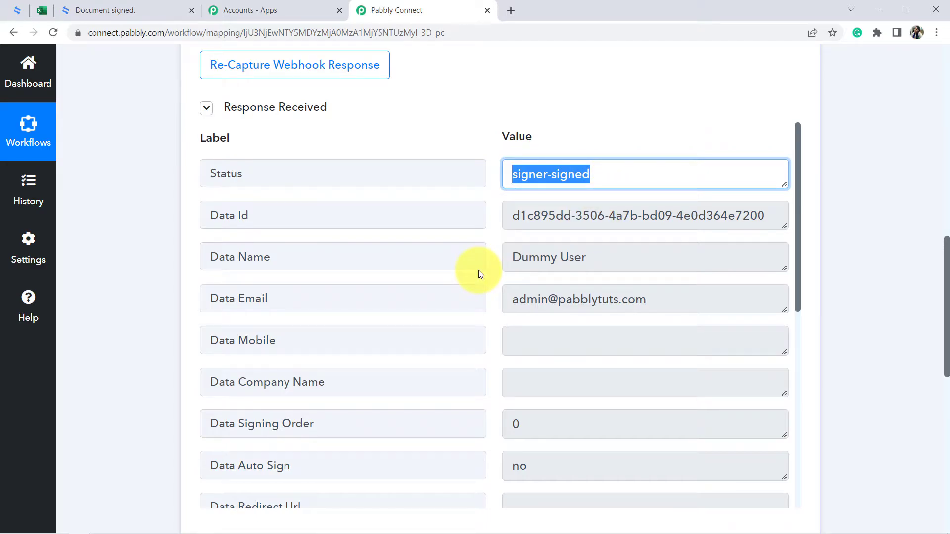
drag(512, 258, 609, 261)
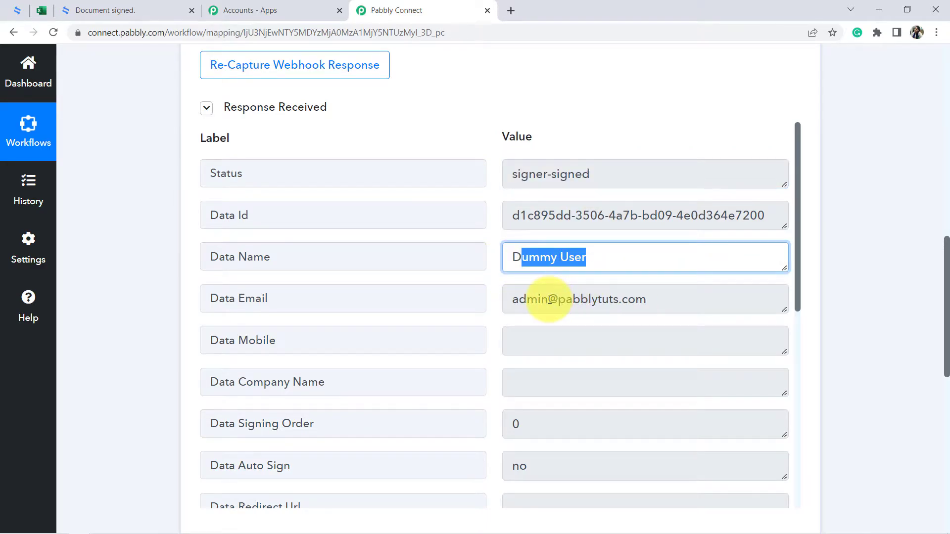
drag(547, 299, 628, 299)
drag(796, 213, 812, 438)
drag(527, 356, 825, 362)
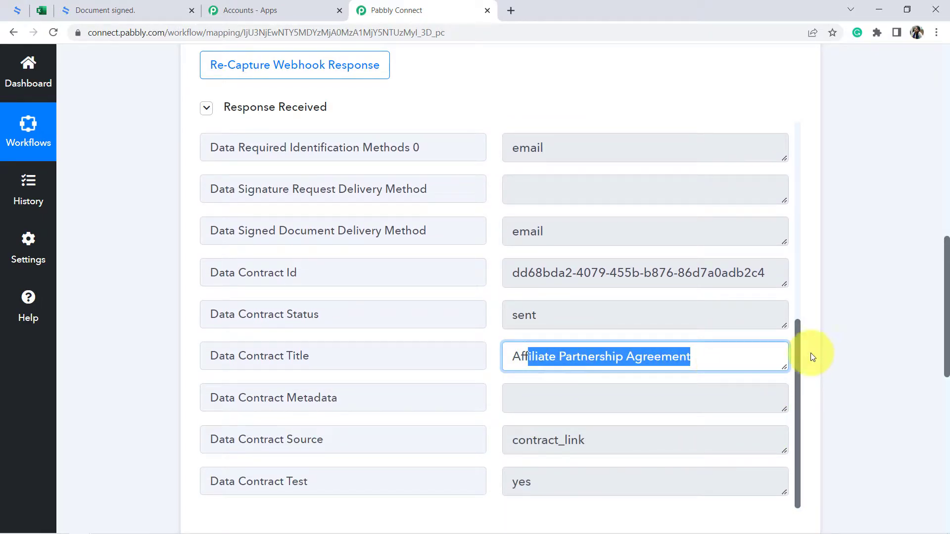
drag(798, 394, 774, 393)
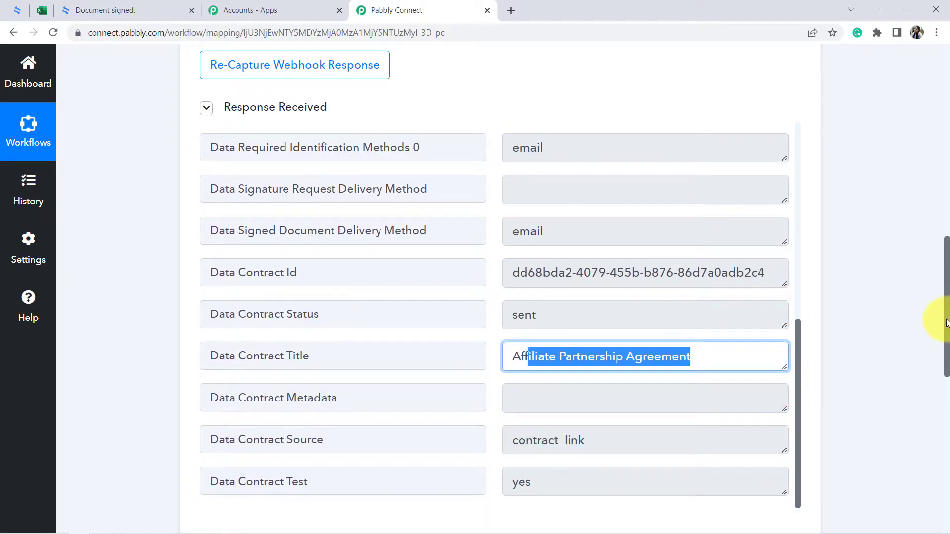
drag(946, 320, 944, 340)
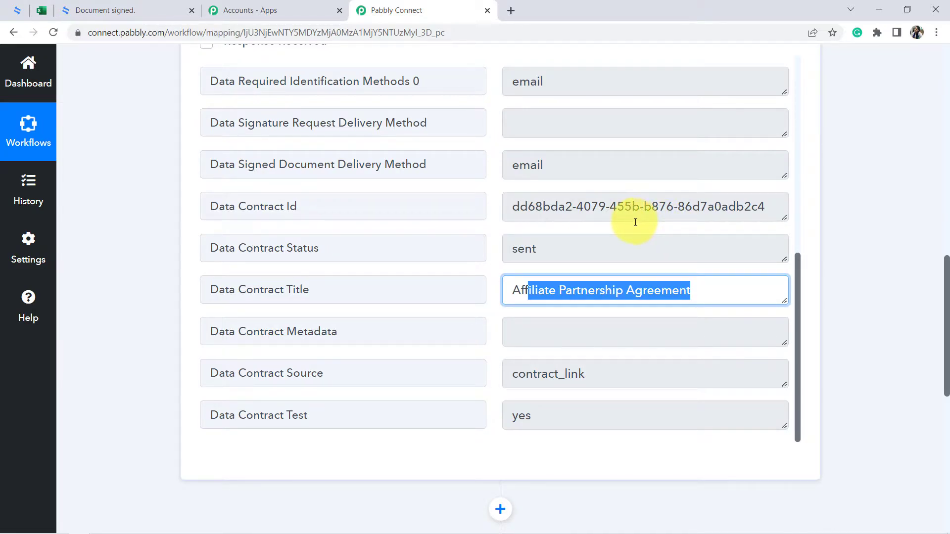
Choose eSignatures.io as the app for the workflow's second step, the action
drag(946, 281, 942, 378)
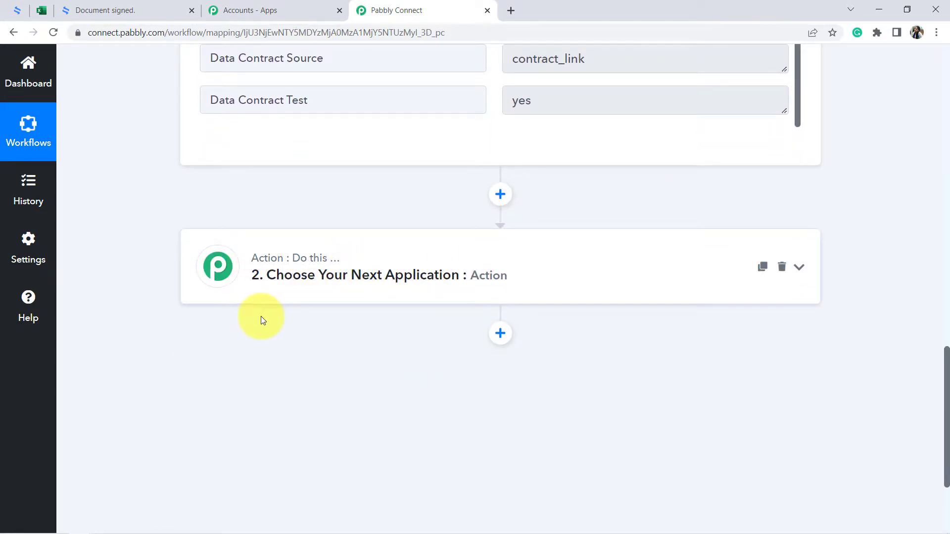
click(263, 321)
click(251, 360)
text(es)
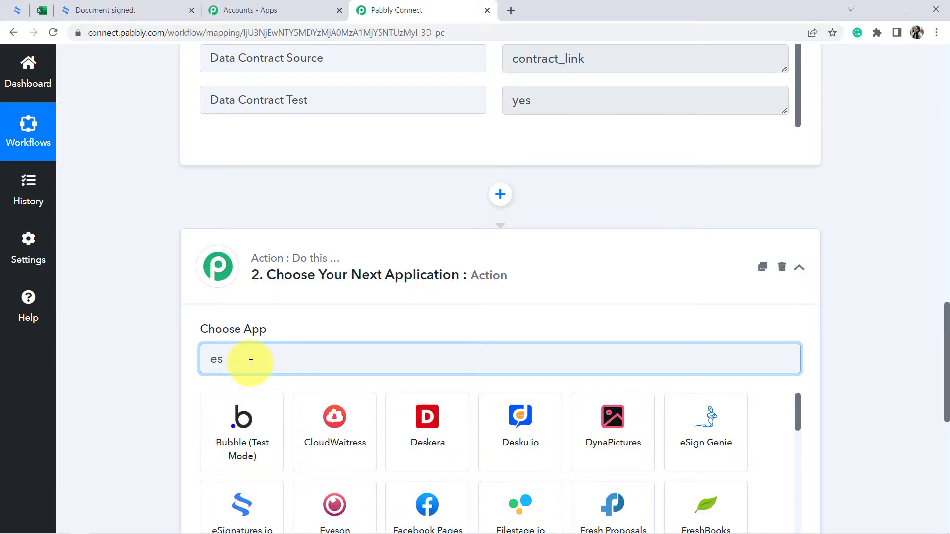
text(ign)
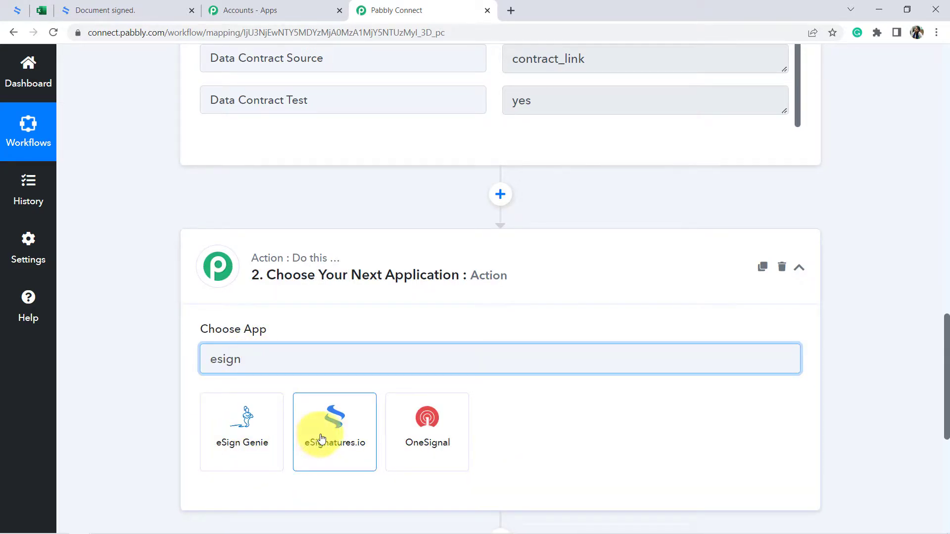
click(340, 430)
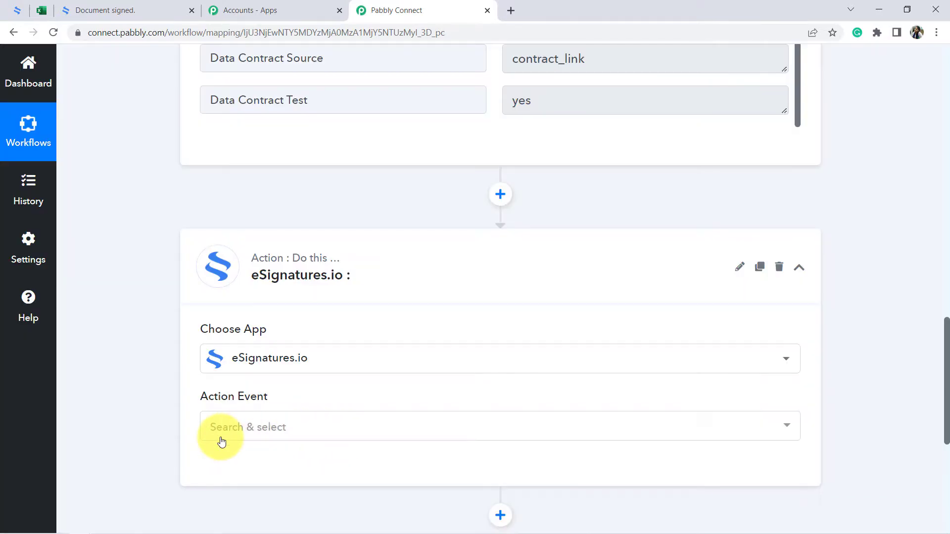
Set the action event to Get Contract Detail and connect it through the existing connection eSignatures.io #1
click(219, 432)
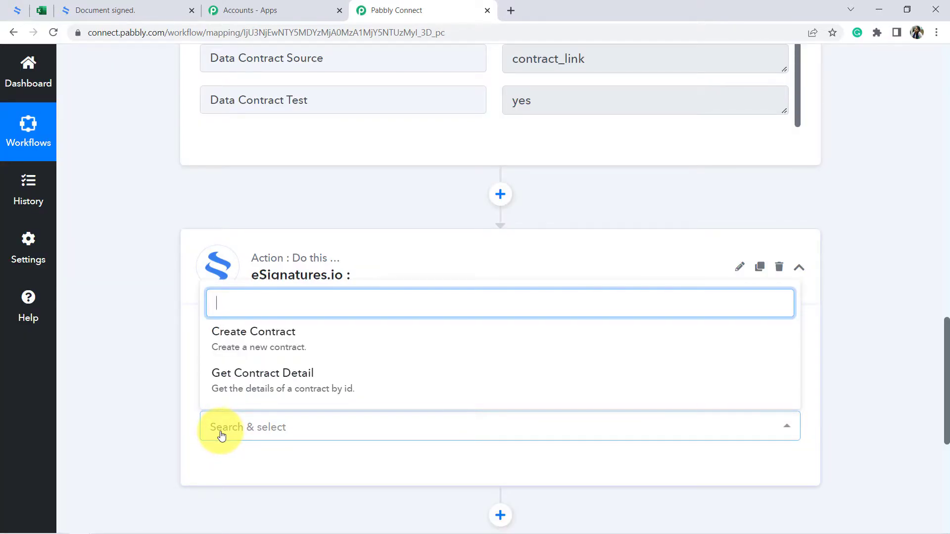
click(270, 381)
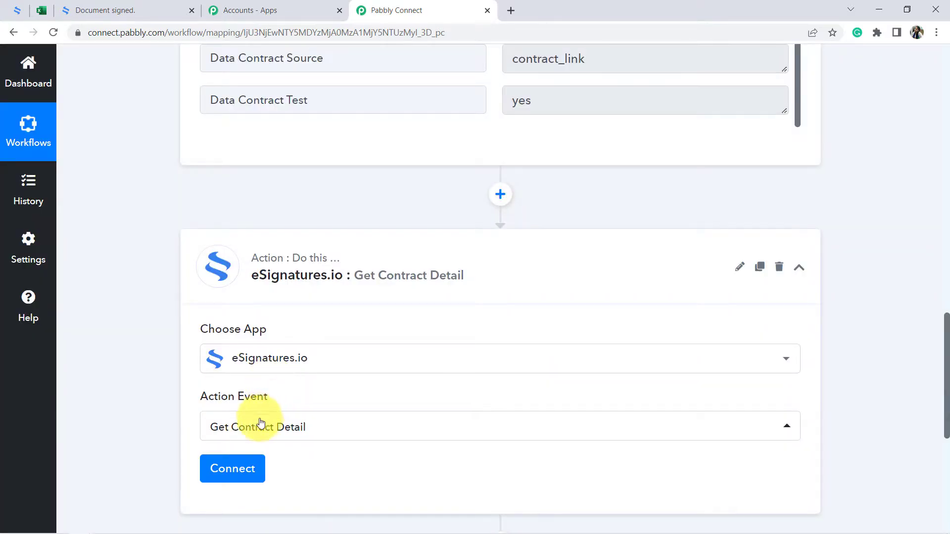
click(234, 466)
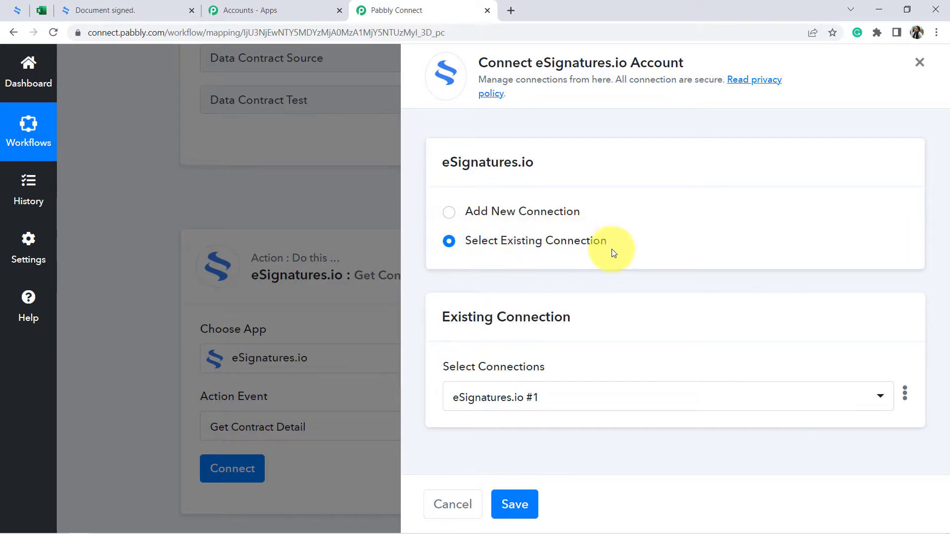
click(514, 504)
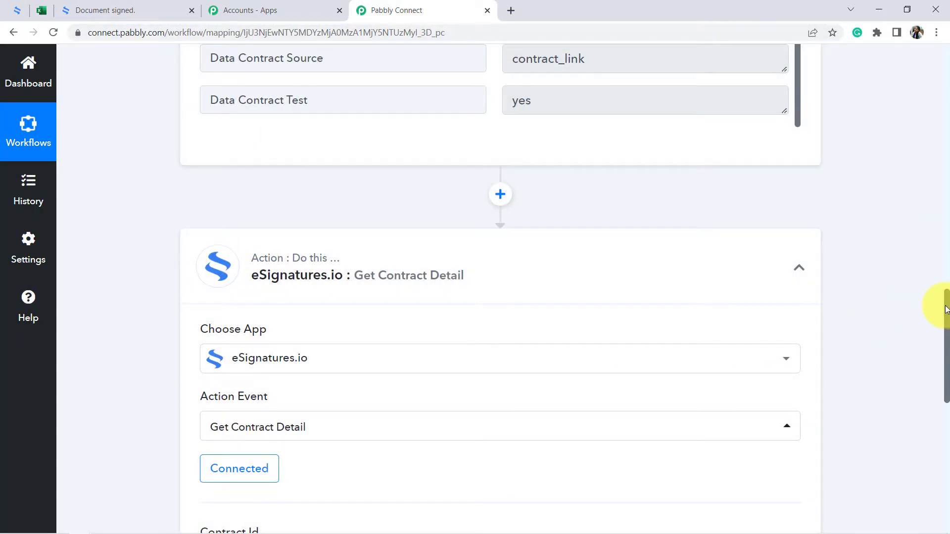
Compare the action's empty Contract Id field with the Data Contract Id entry in the trigger's webhook response
drag(946, 309, 941, 356)
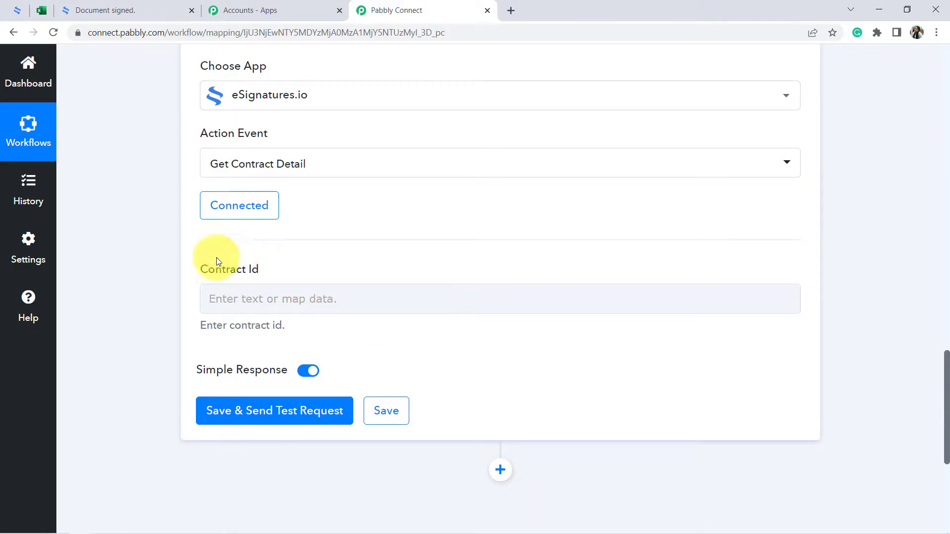
drag(258, 271, 299, 272)
click(231, 304)
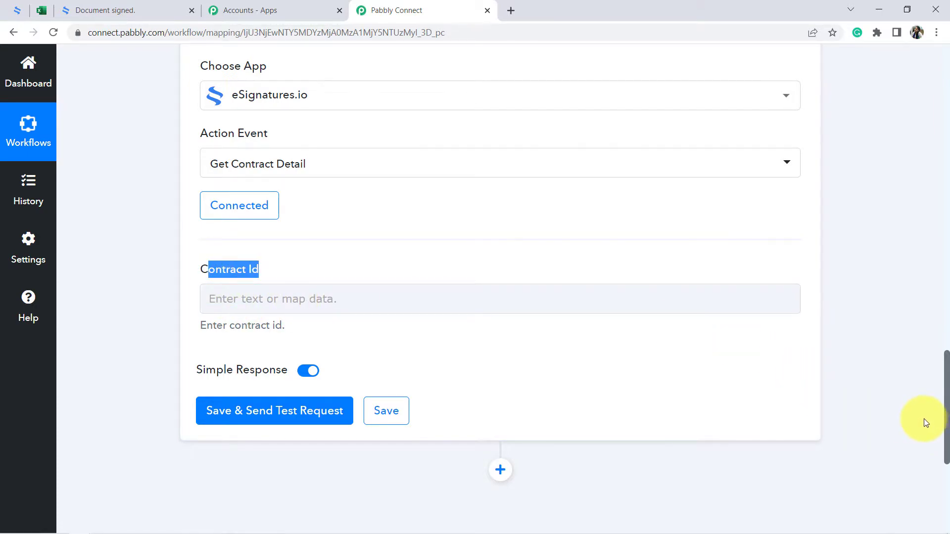
drag(948, 440, 948, 307)
drag(225, 189, 303, 191)
drag(528, 189, 738, 188)
Map Contract Id to Data Contract Id from the Signer Contract Activities step, and save and send a test request
drag(947, 245, 940, 413)
click(313, 163)
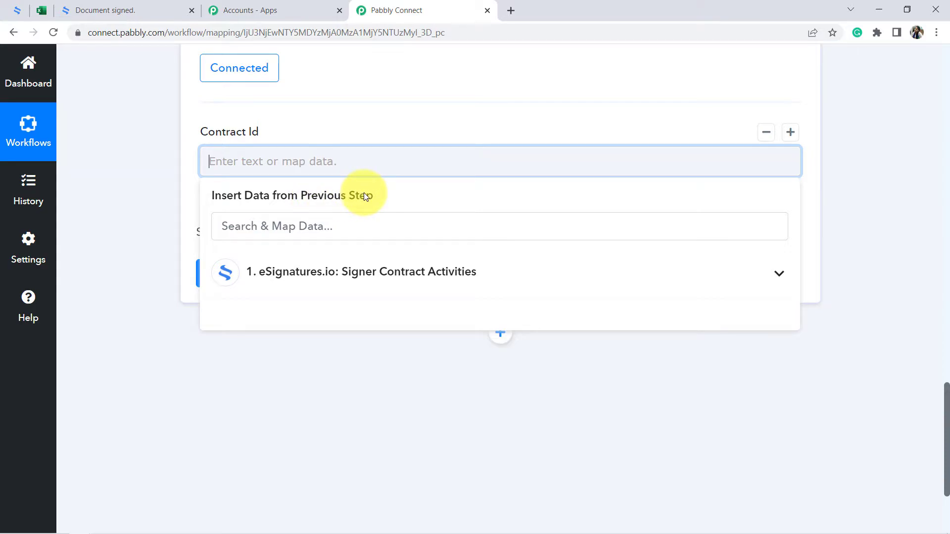
click(318, 272)
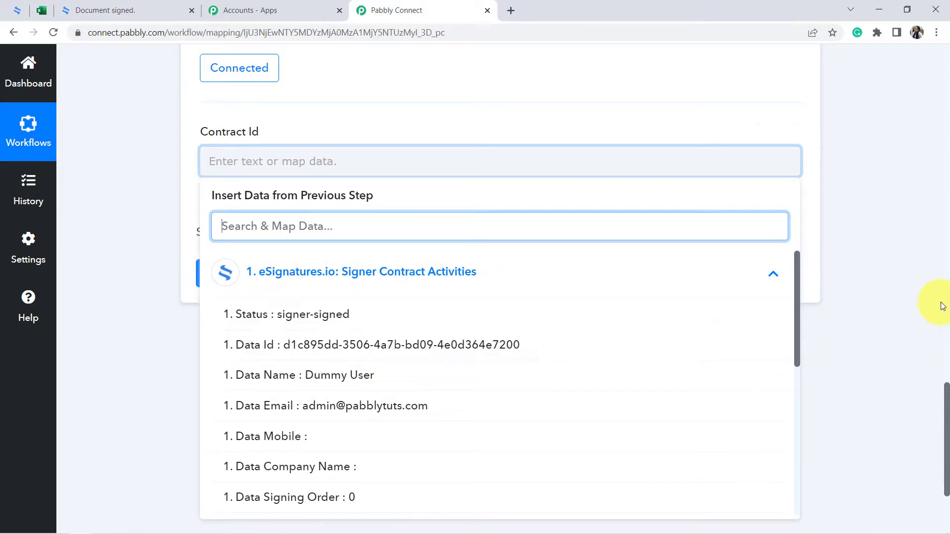
drag(796, 280, 796, 439)
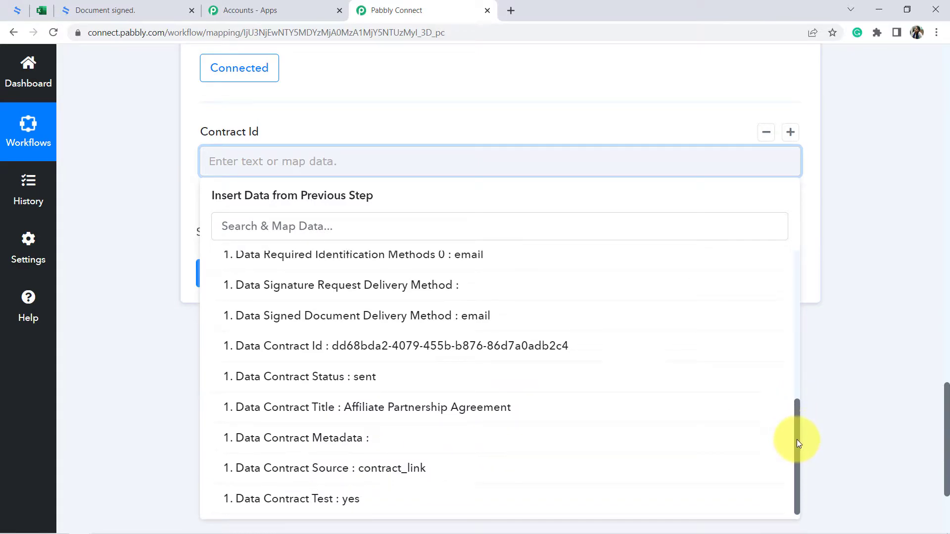
click(382, 346)
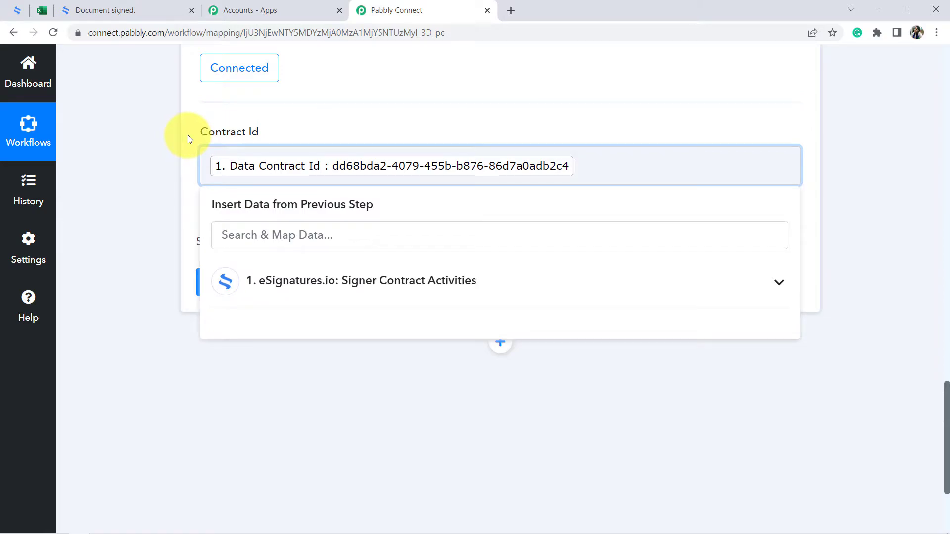
click(176, 203)
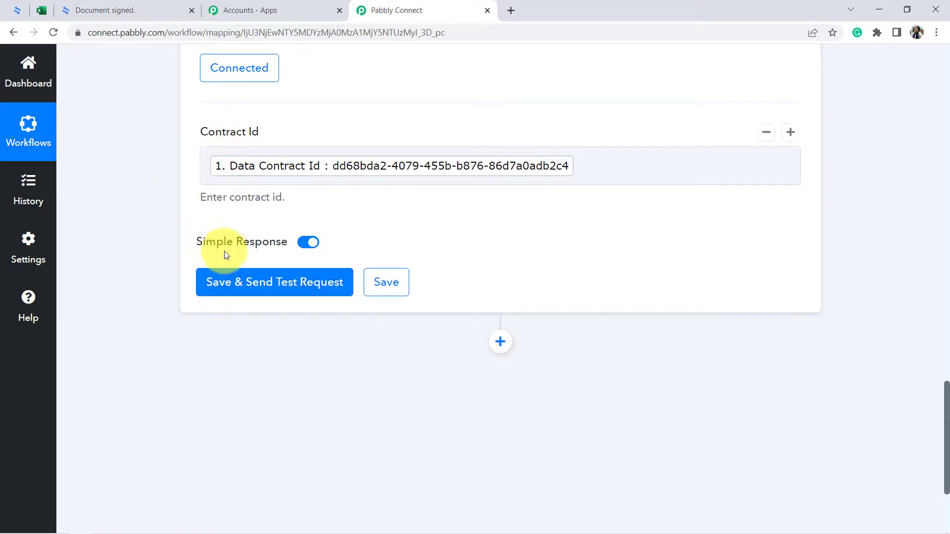
click(229, 283)
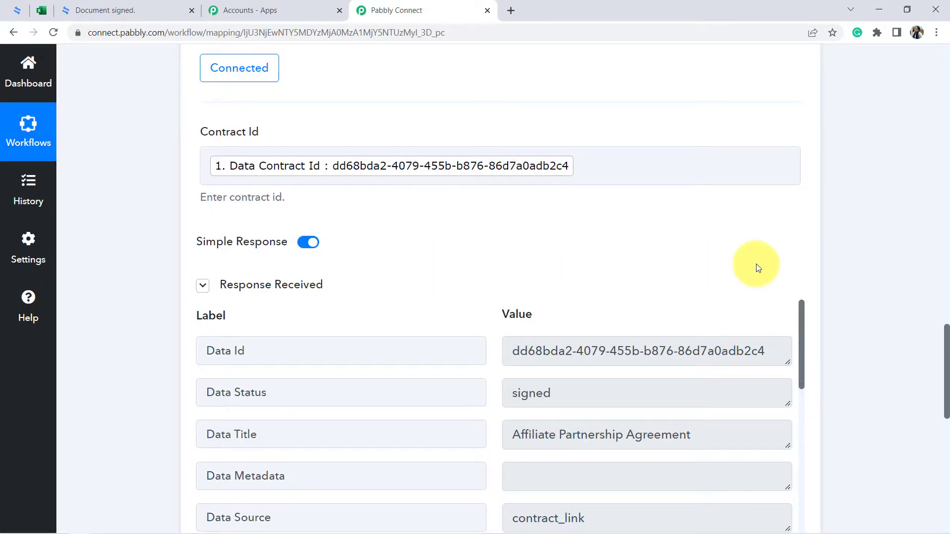
Look through the Get Contract Detail response and enlarge the Data Contract Pdf Url value to read it
drag(945, 341, 947, 364)
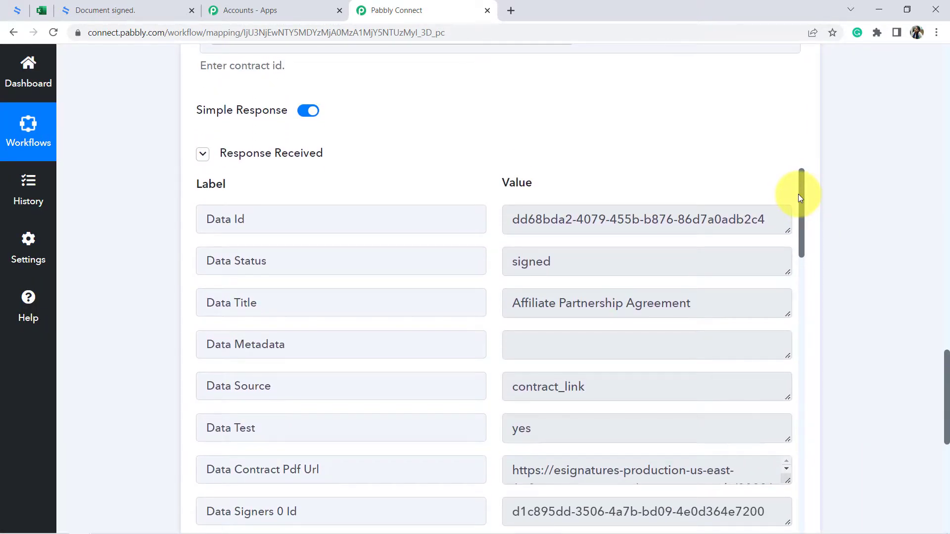
drag(797, 195, 801, 248)
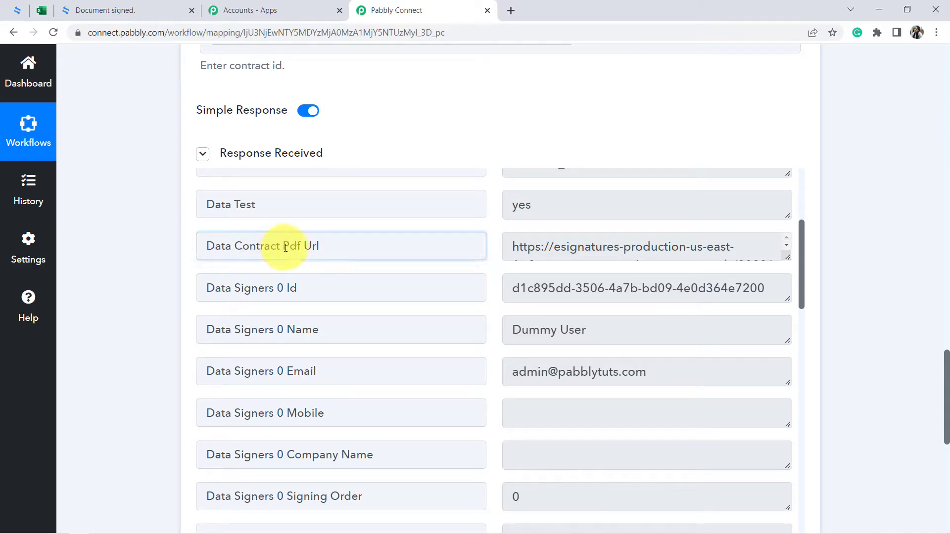
drag(284, 248, 339, 246)
drag(786, 259, 791, 391)
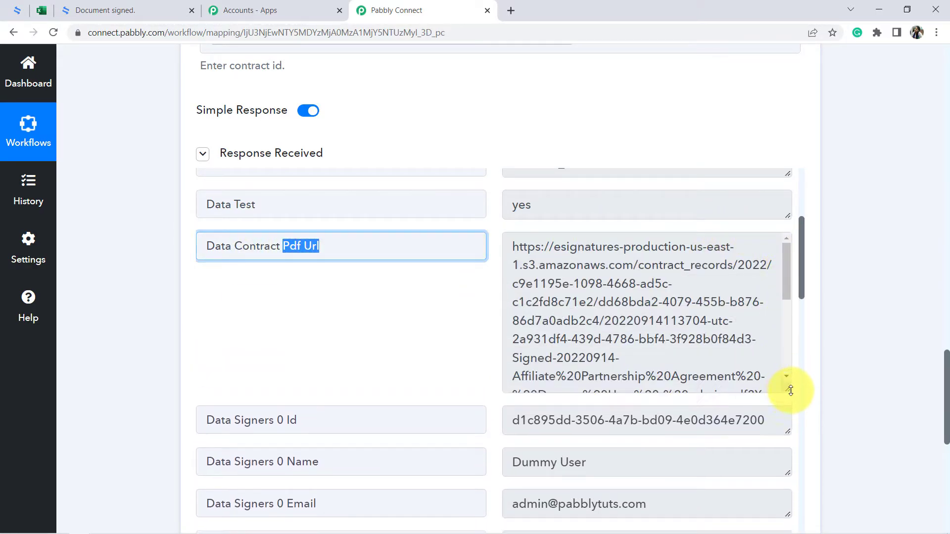
Open the Data Contract Pdf Url link in a separate browser tab, inspect the agreement's title and close that tab
triple_click(648, 316)
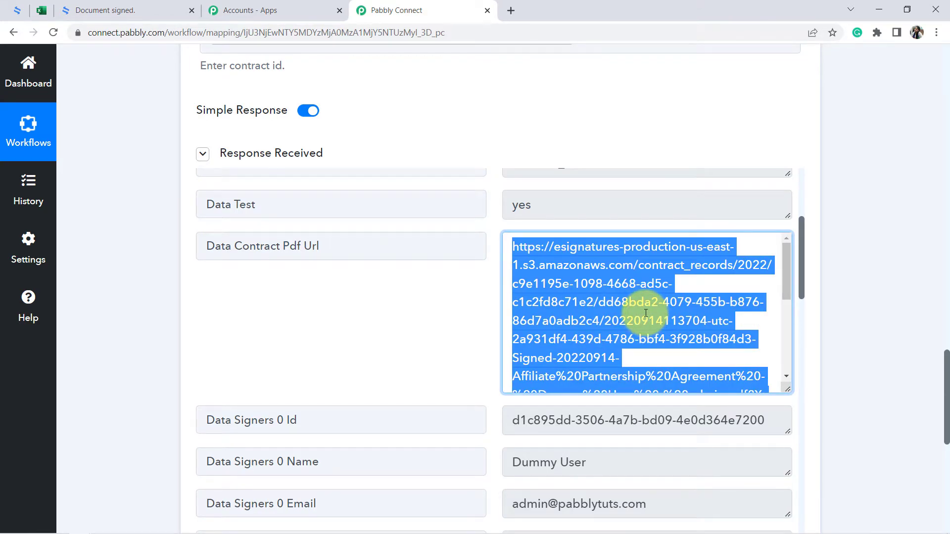
key(ctrl+c)
key(ctrl+t)
key(ctrl+v)
key(Return)
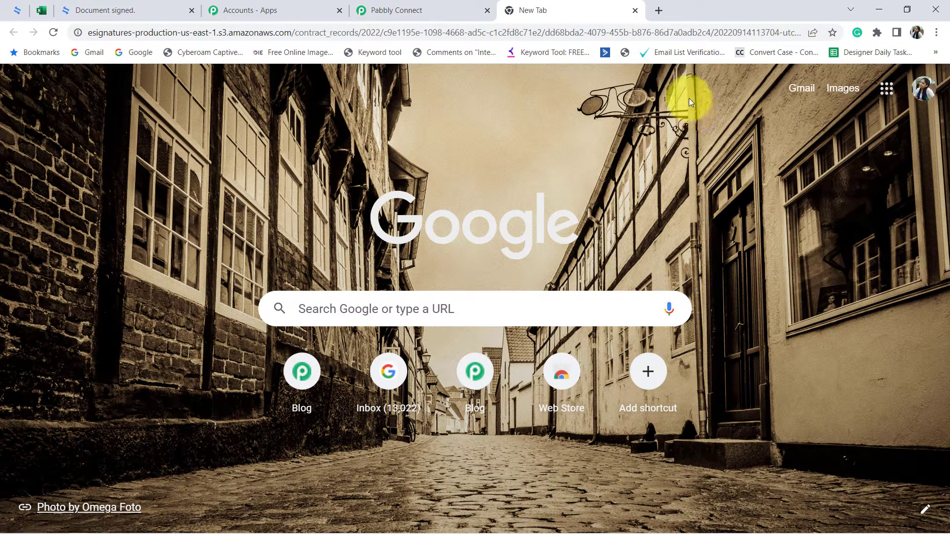
key(Return)
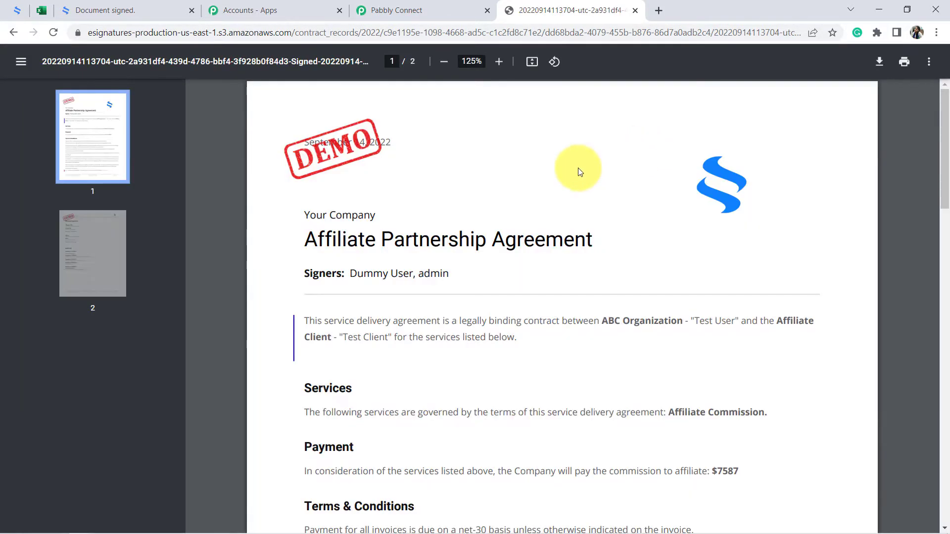
drag(318, 240, 548, 243)
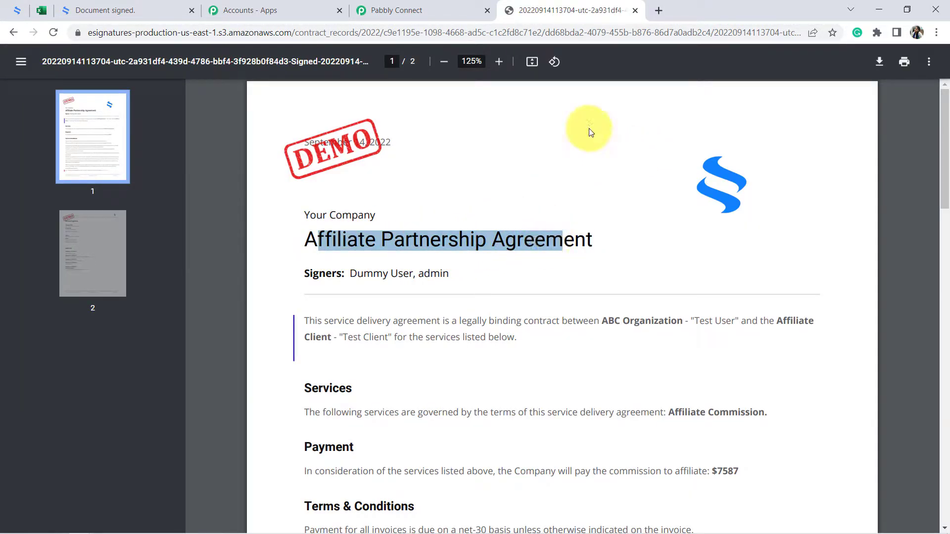
click(633, 12)
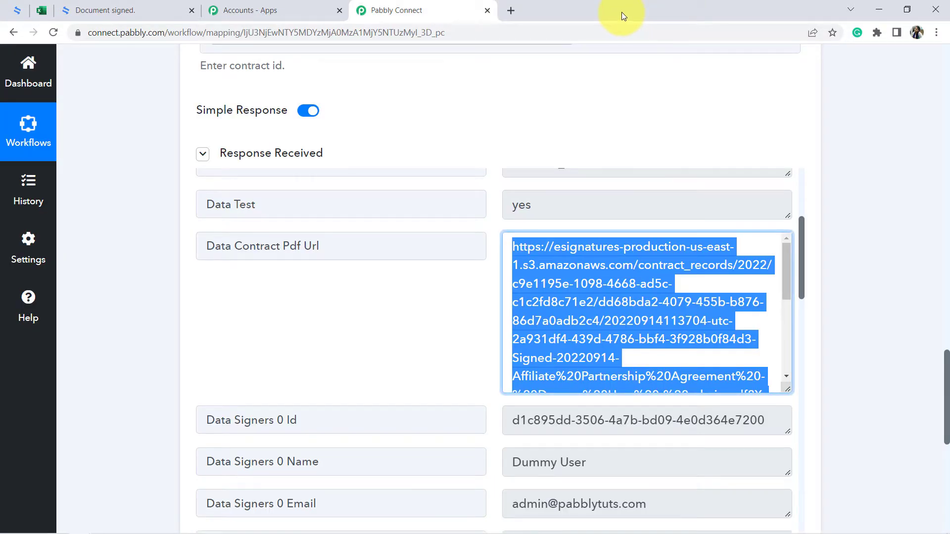
Review the contract PDF link once more and add another action step below Get Contract Detail
click(188, 250)
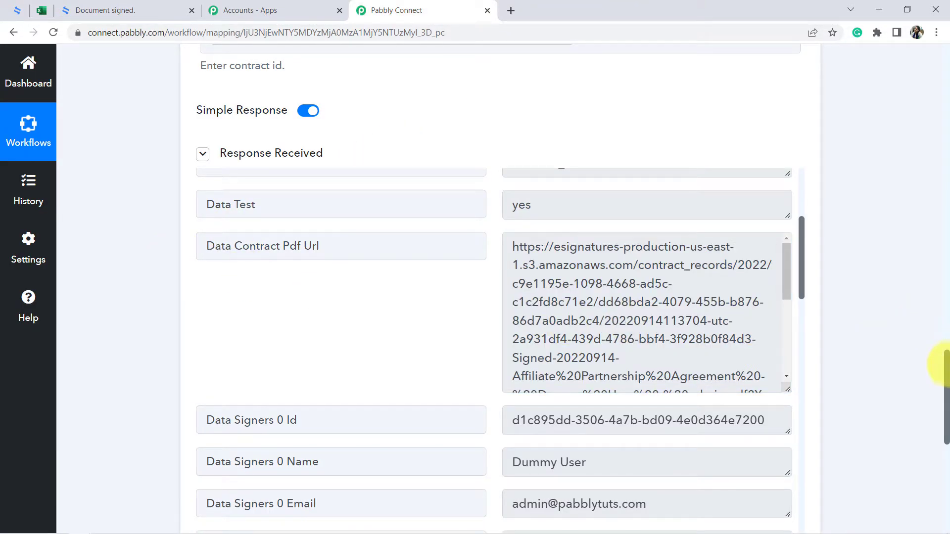
drag(947, 374, 949, 389)
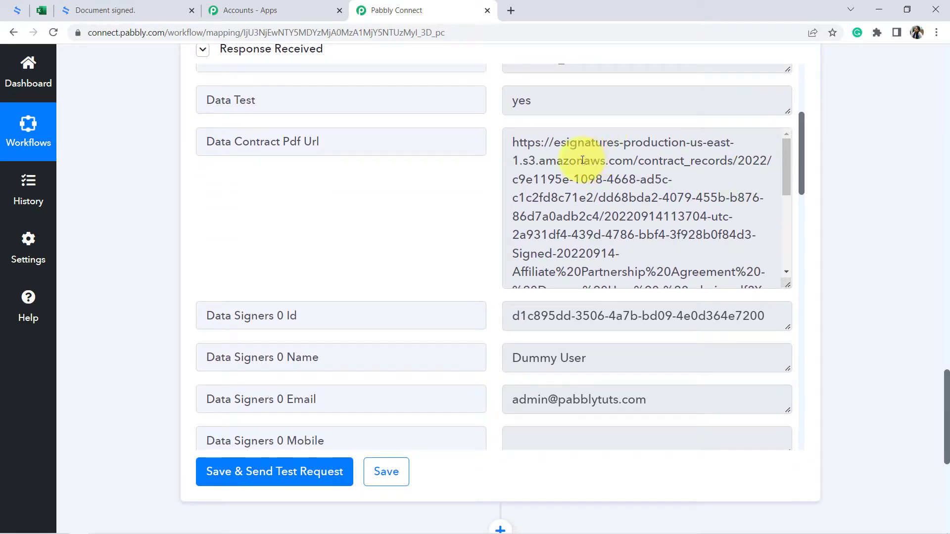
drag(551, 142, 588, 272)
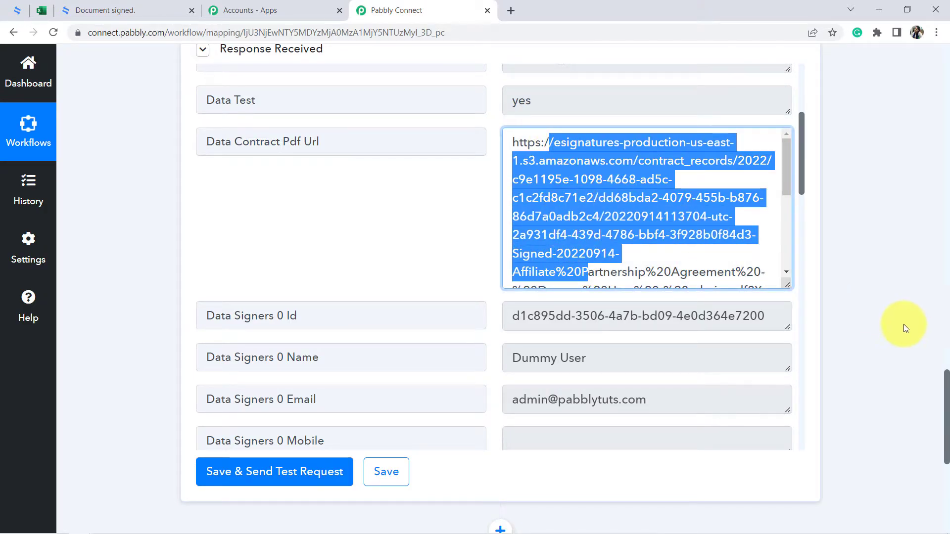
drag(945, 381, 940, 433)
click(497, 255)
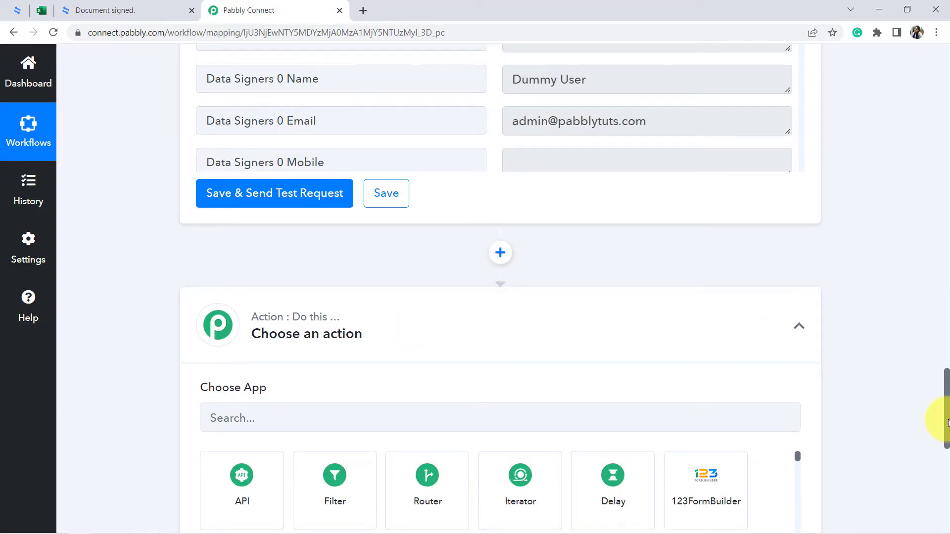
Switch to eSignatures.io, inspect the API webhook endpoint on its API page, and return to the workflow's trigger in Pabbly Connect
drag(948, 423, 933, 53)
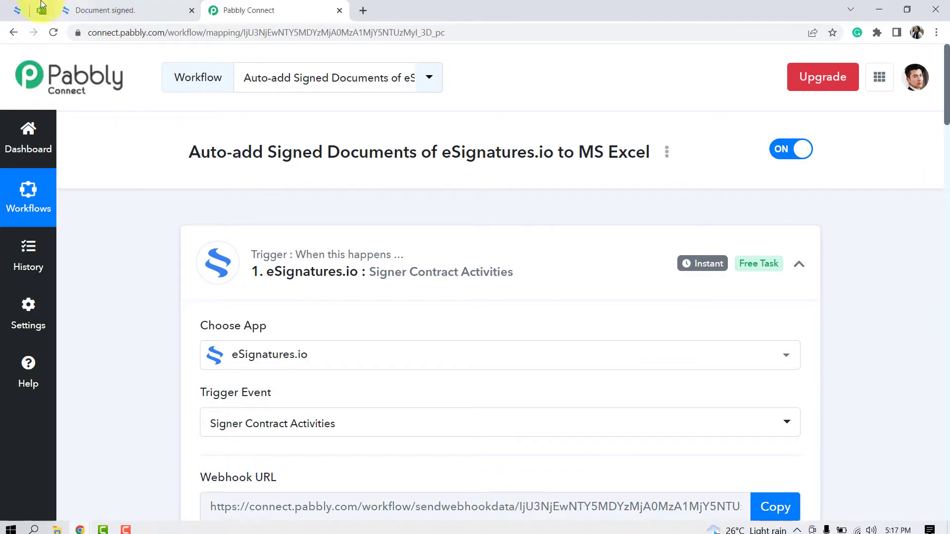
click(16, 10)
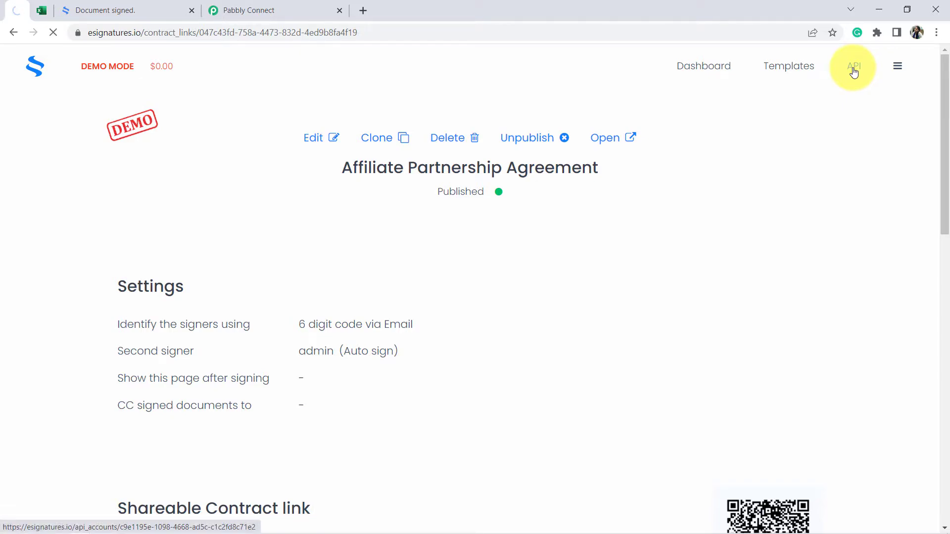
drag(943, 70, 947, 188)
click(179, 169)
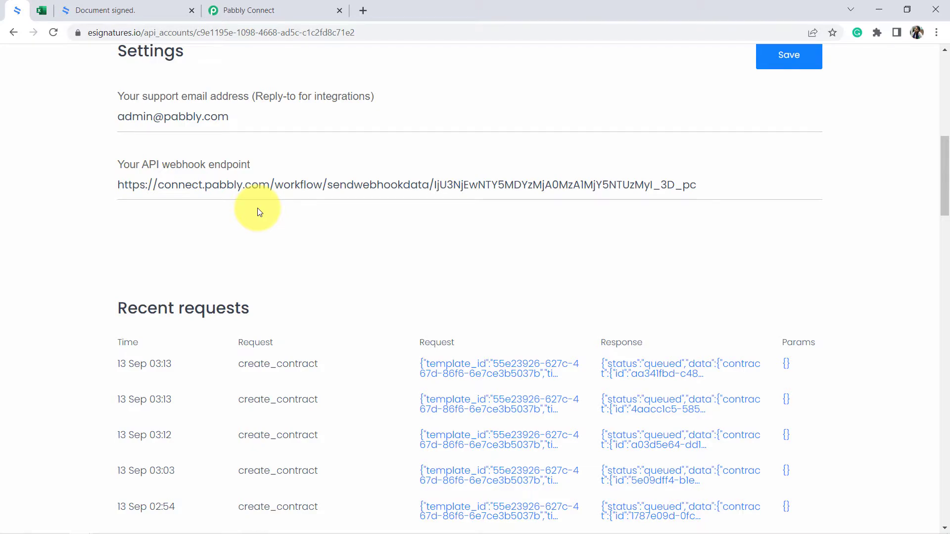
drag(126, 32, 256, 33)
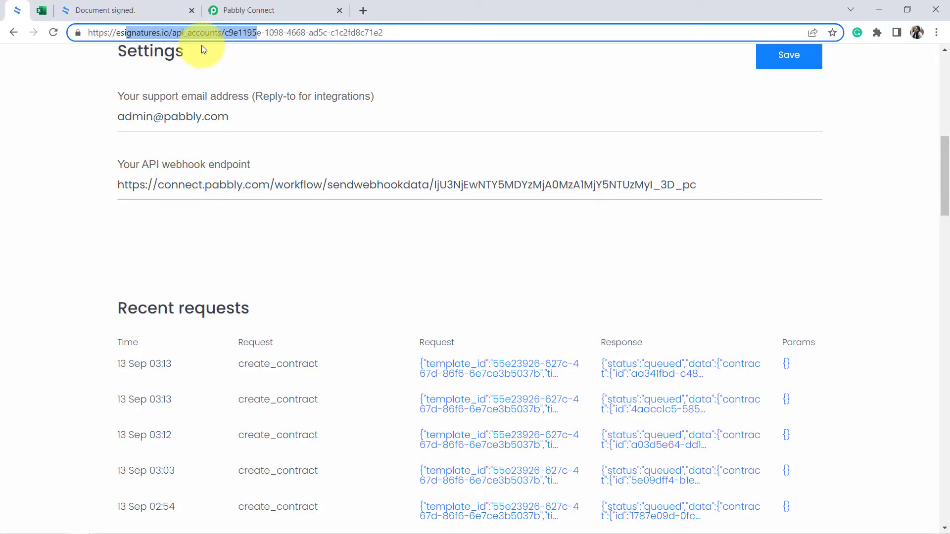
click(225, 15)
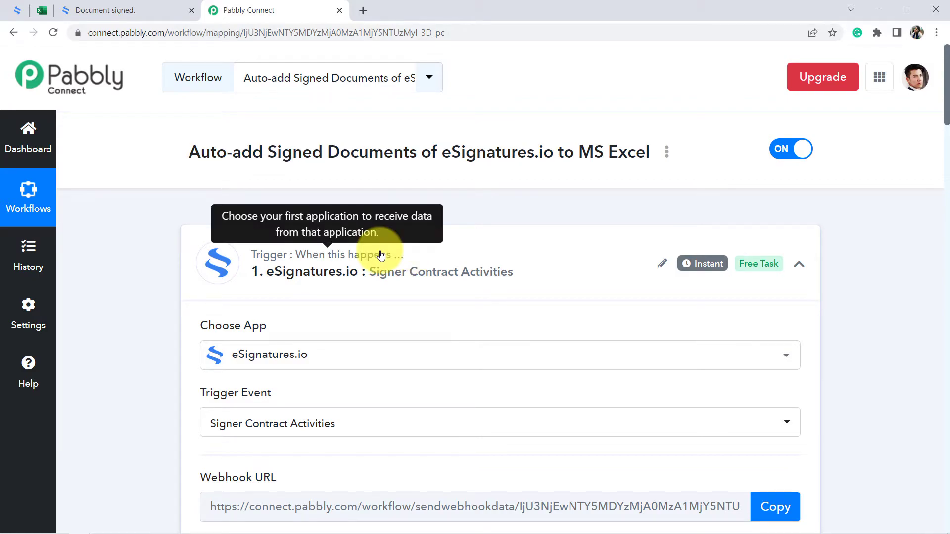
click(17, 10)
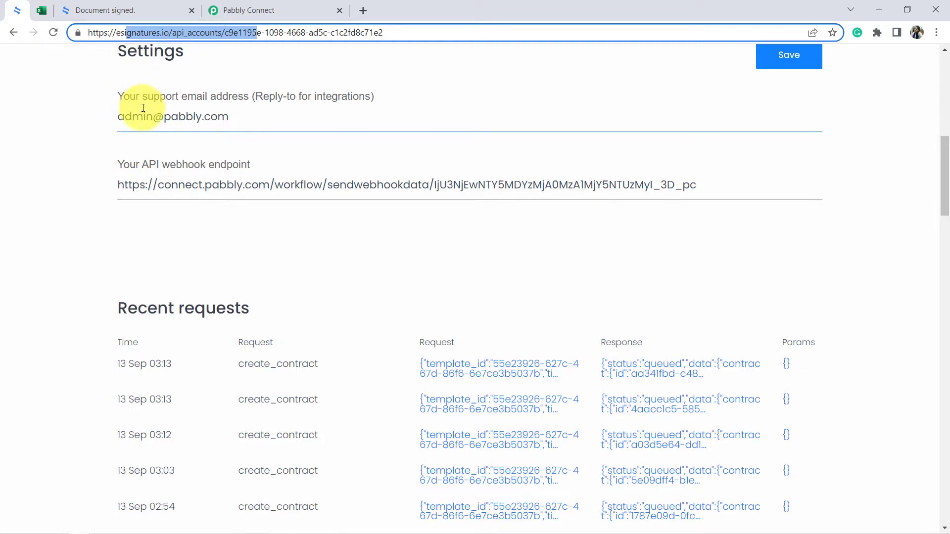
click(247, 10)
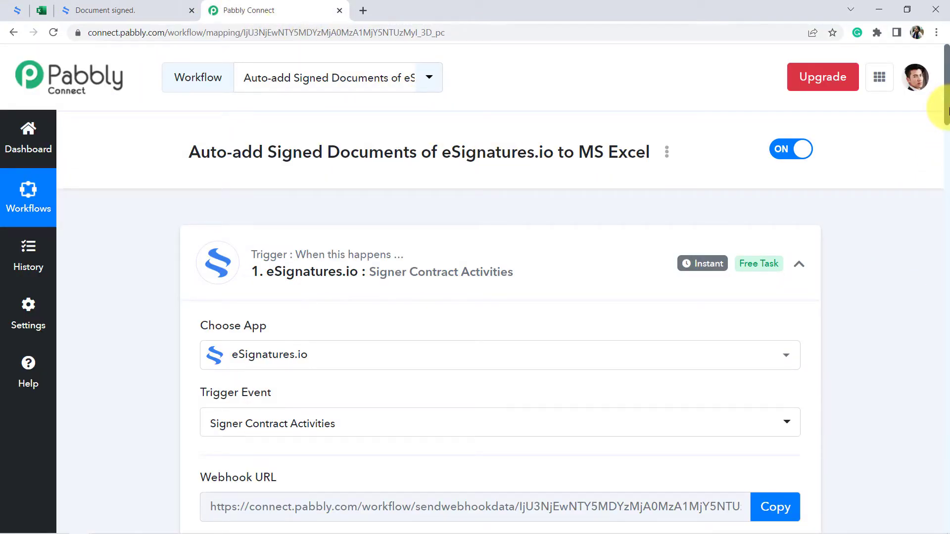
Examine the Status entry in the Signer Contract Activities webhook response
drag(946, 111, 932, 187)
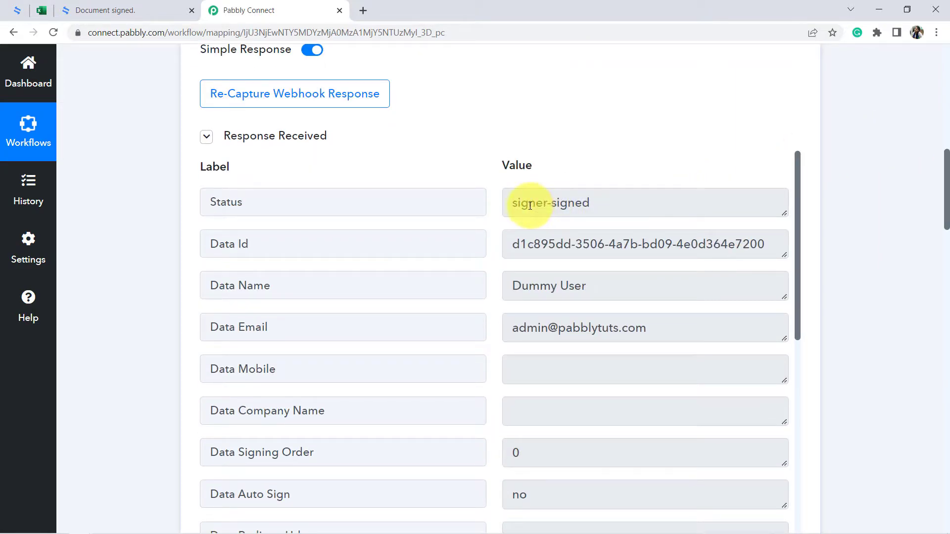
drag(520, 204, 573, 205)
click(578, 205)
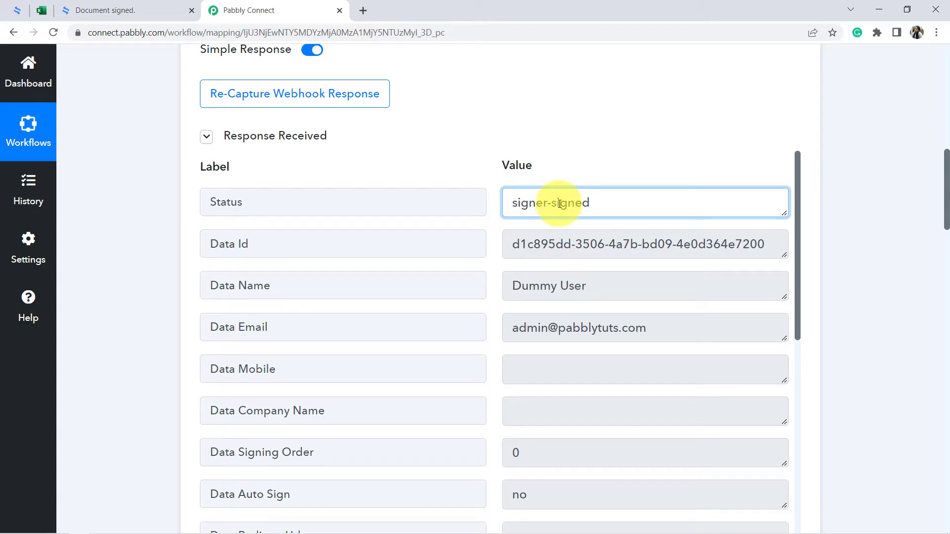
drag(567, 204, 534, 200)
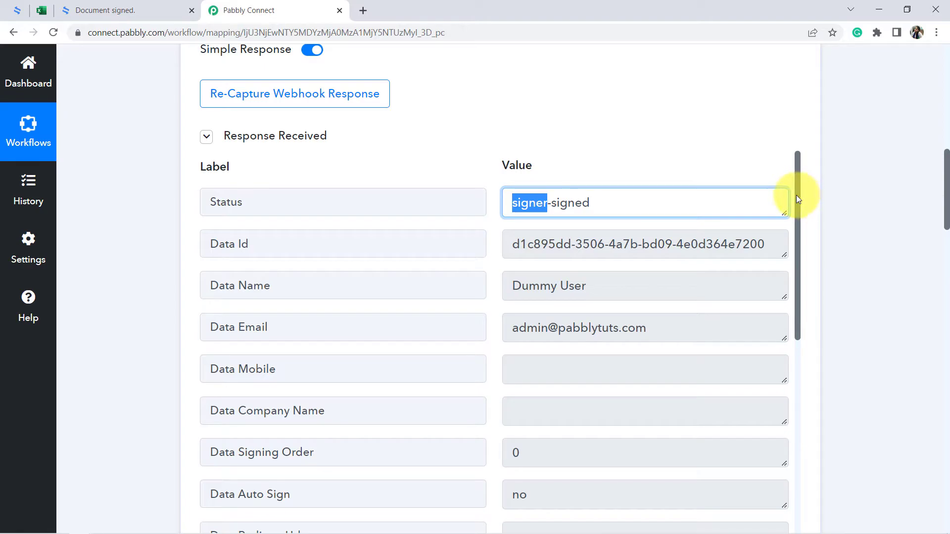
Choose Filter by Pabbly for the new action, with the trigger's Status as label and Equal to as filter type
drag(945, 187, 913, 433)
click(354, 321)
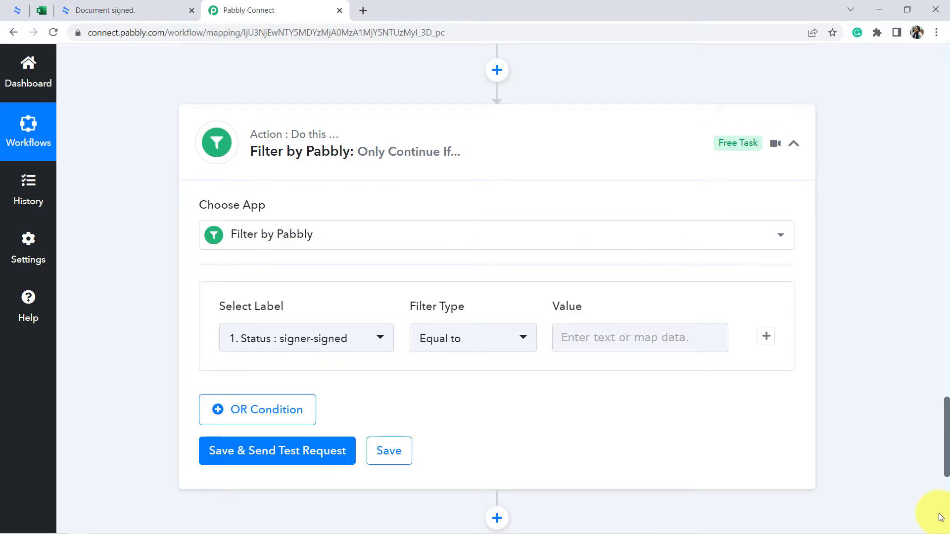
drag(946, 462, 946, 194)
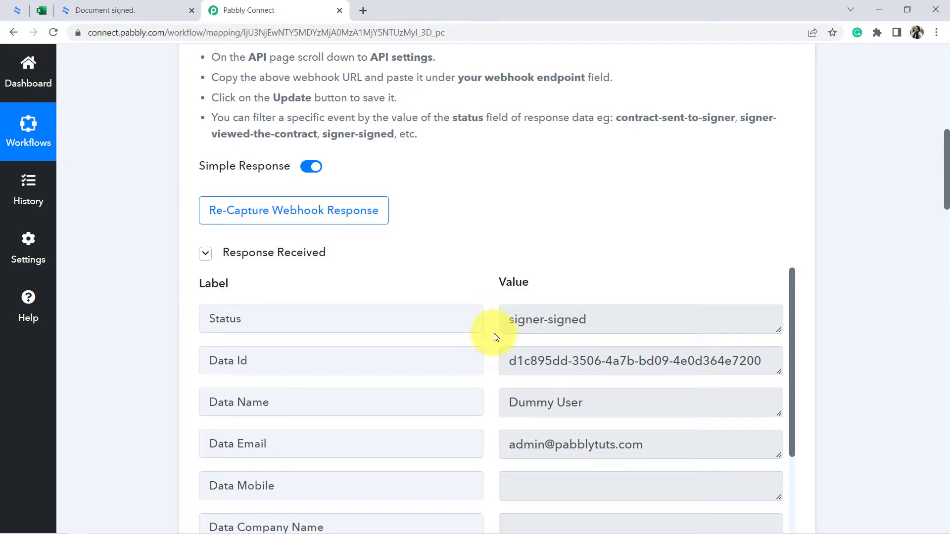
drag(527, 332, 586, 331)
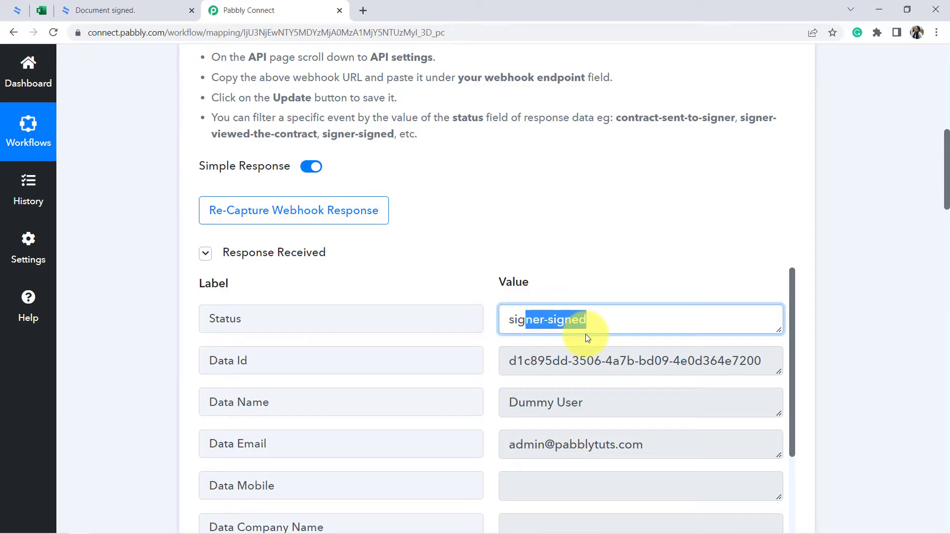
drag(946, 183, 935, 465)
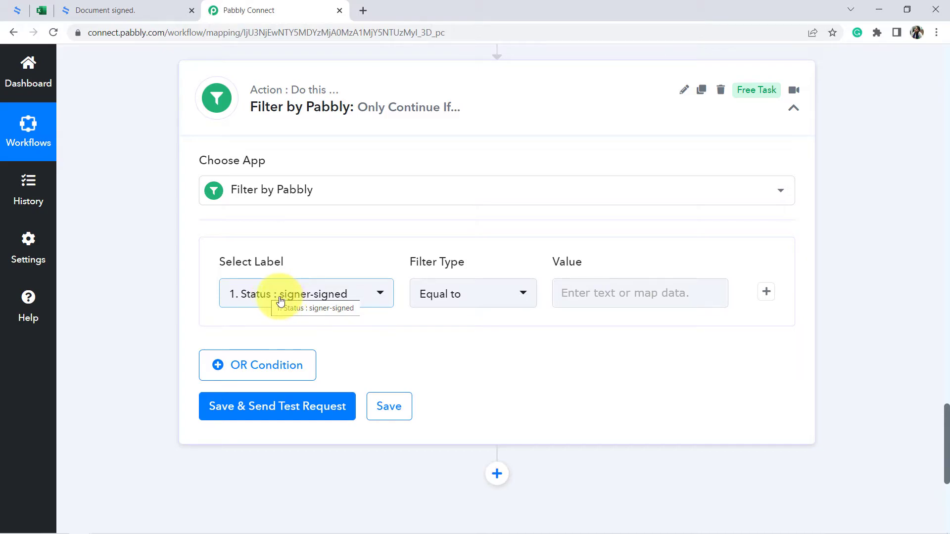
click(254, 302)
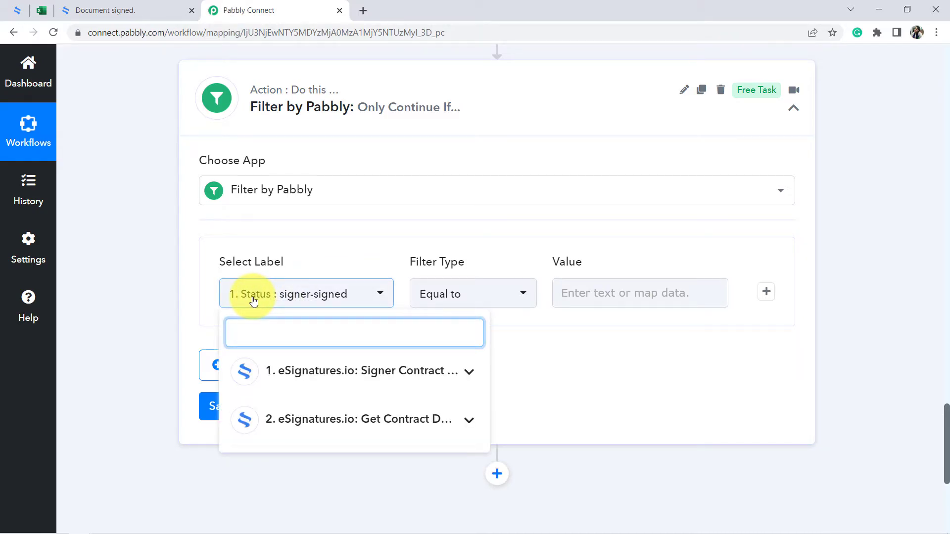
Set the filter value to signer-signed, compare it with the trigger's Status entry, and save and send a test request
click(579, 294)
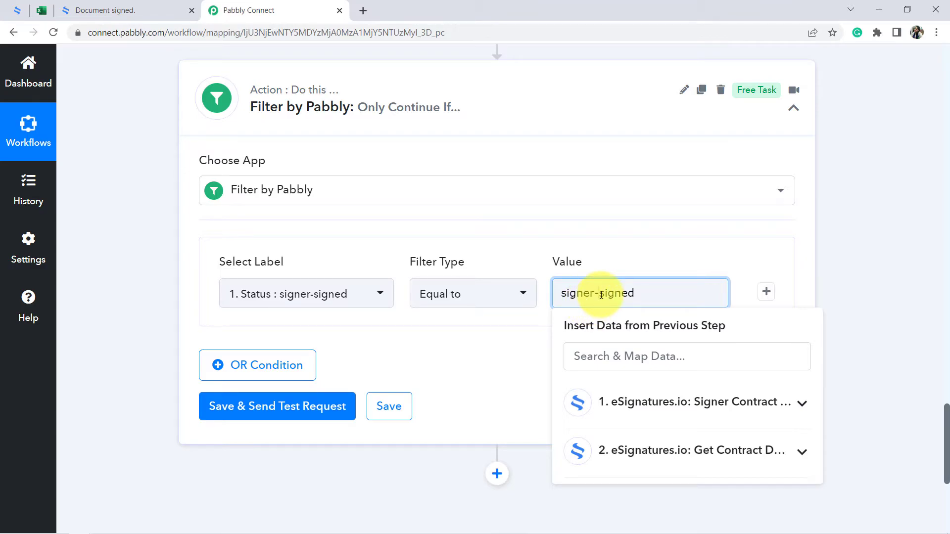
triple_click(601, 294)
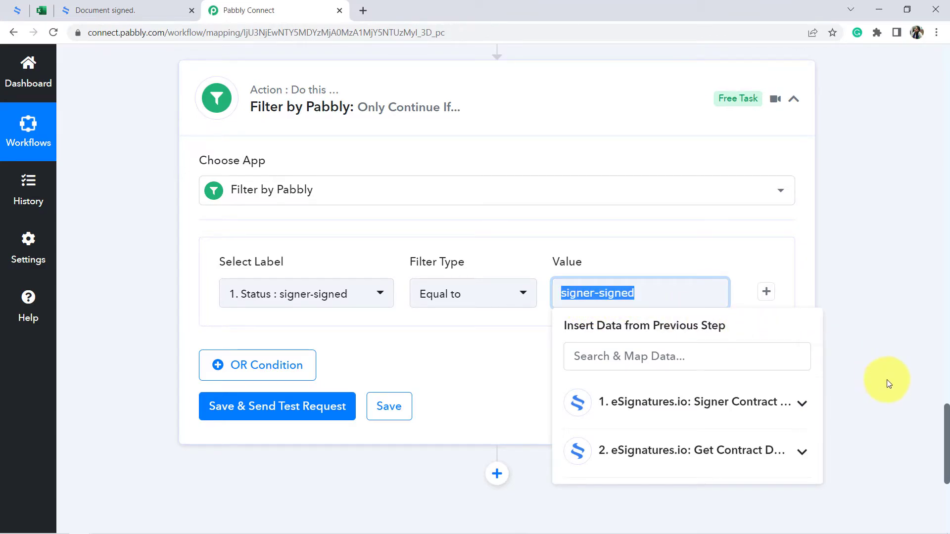
drag(945, 448, 939, 186)
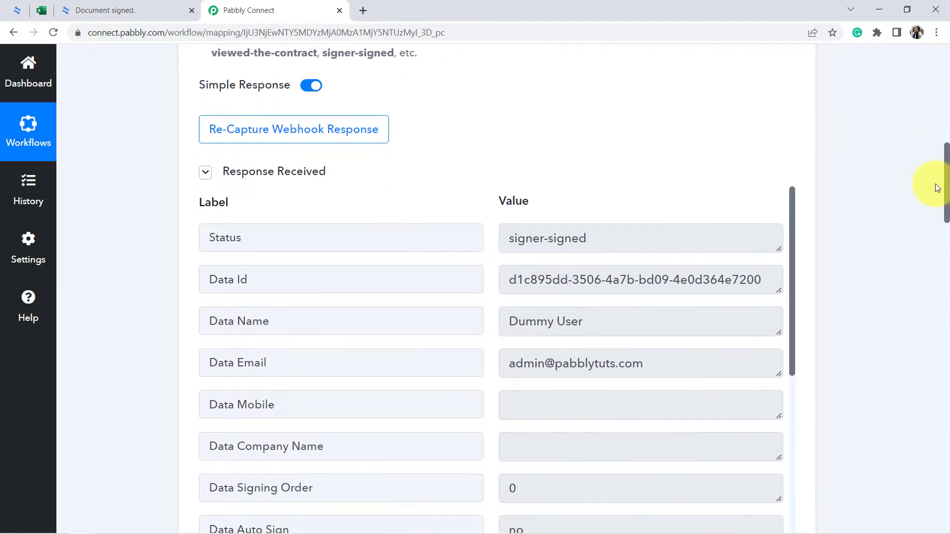
triple_click(521, 240)
drag(947, 203, 947, 462)
scroll(945, 435, down, 2)
click(267, 378)
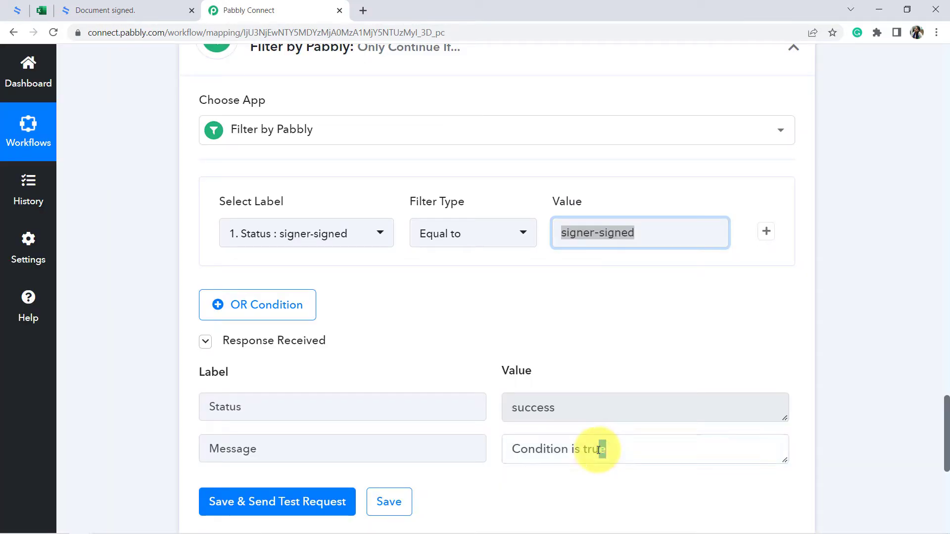
Check the filter's test response message against the condition's value
drag(599, 450, 537, 448)
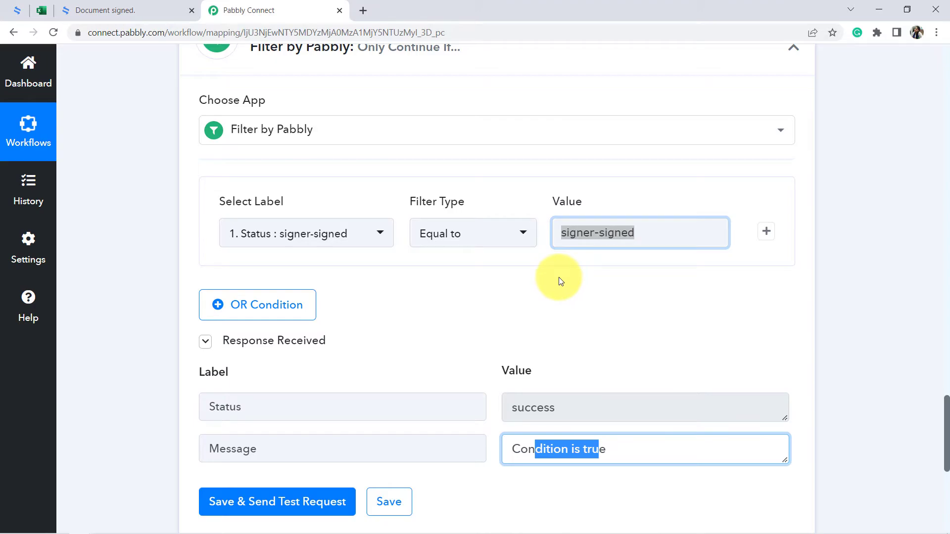
click(580, 232)
drag(567, 232, 627, 231)
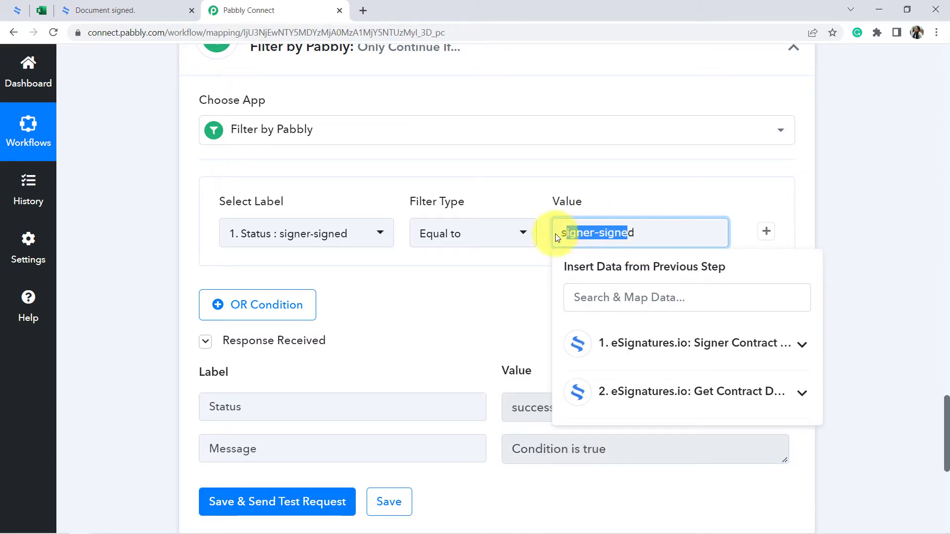
click(580, 200)
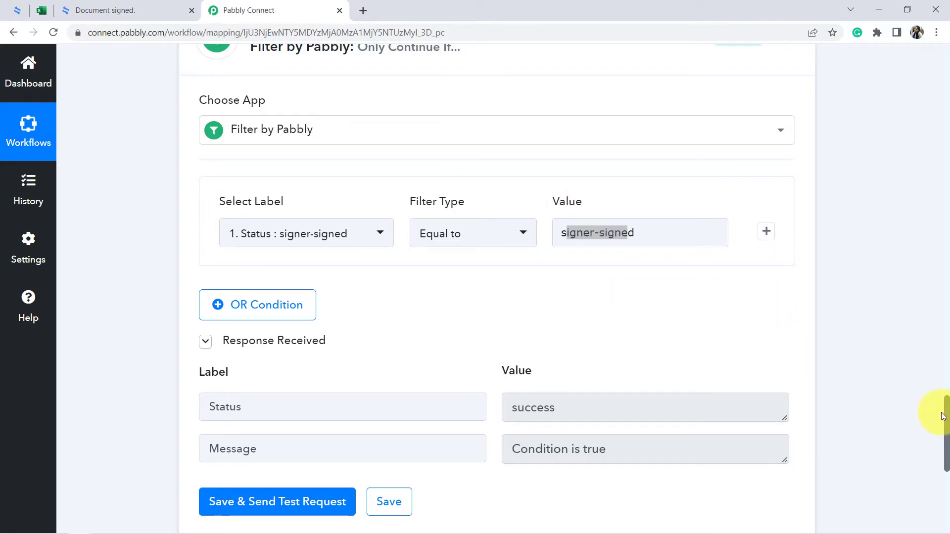
scroll(894, 258, down, 1)
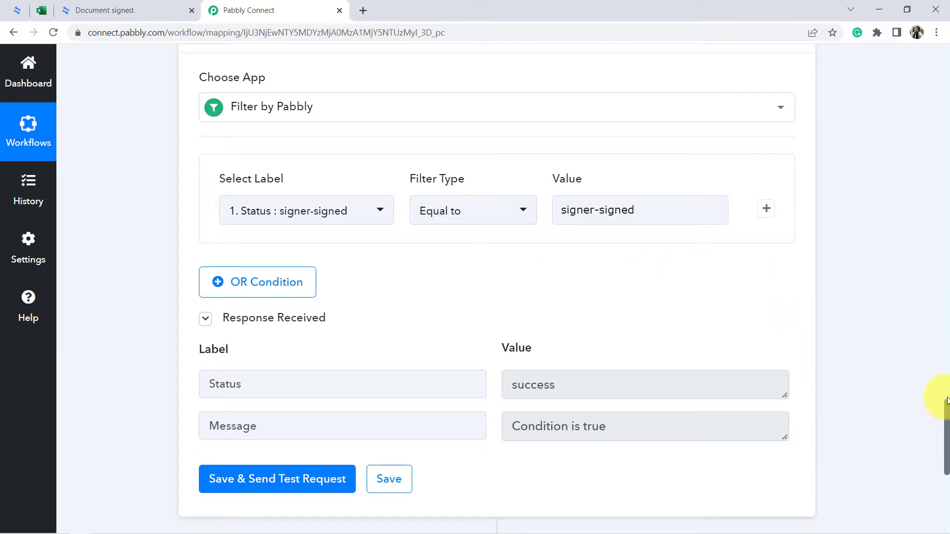
Set up the action step below the filter with Microsoft Excel as app and Add Row To Worksheet as action event
drag(948, 408, 942, 467)
click(490, 195)
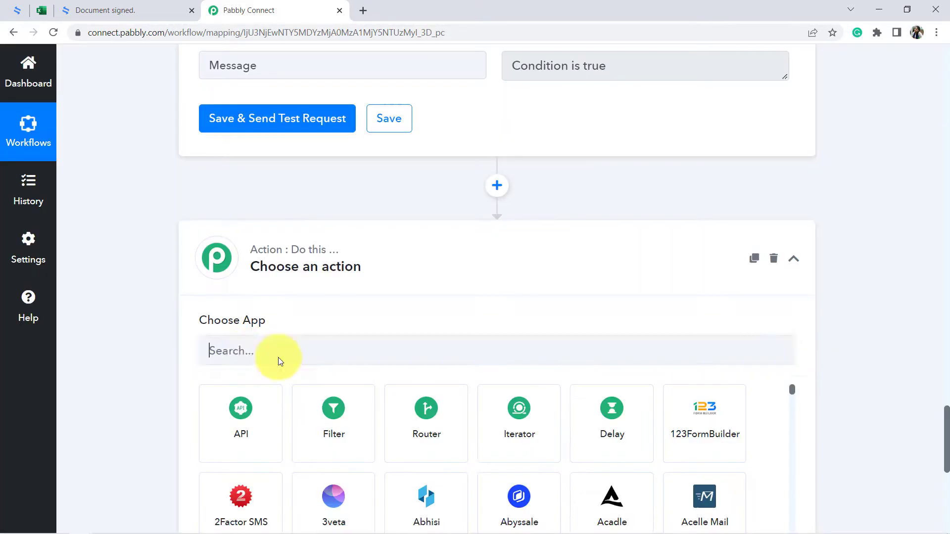
click(243, 346)
text(micro)
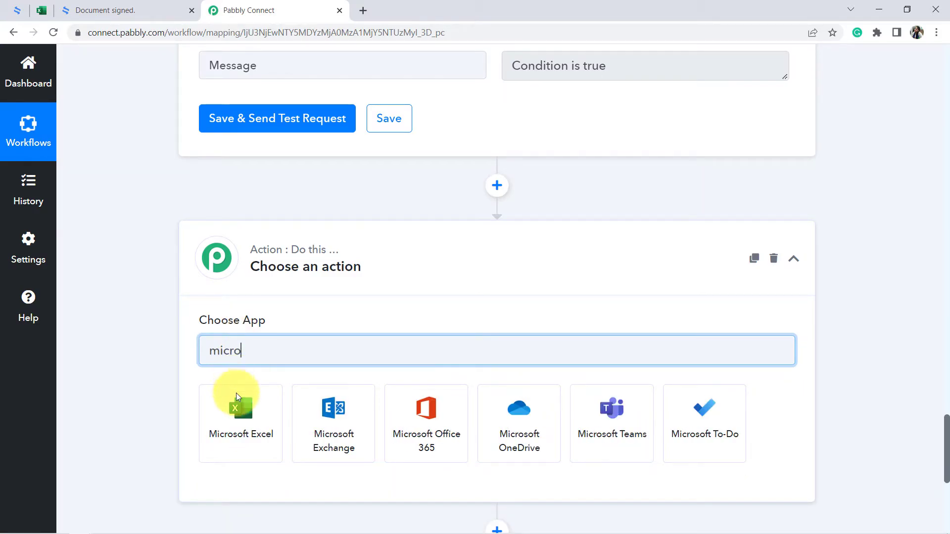
click(237, 400)
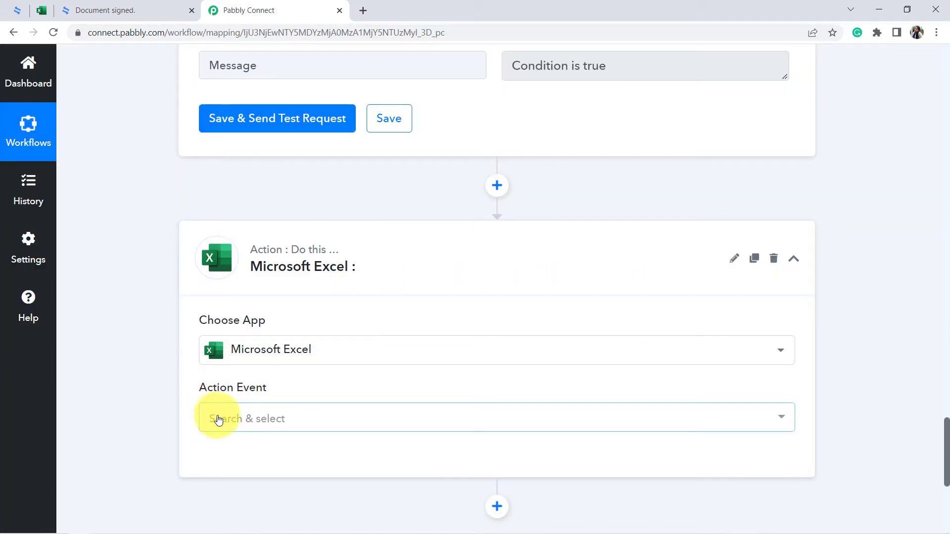
click(219, 419)
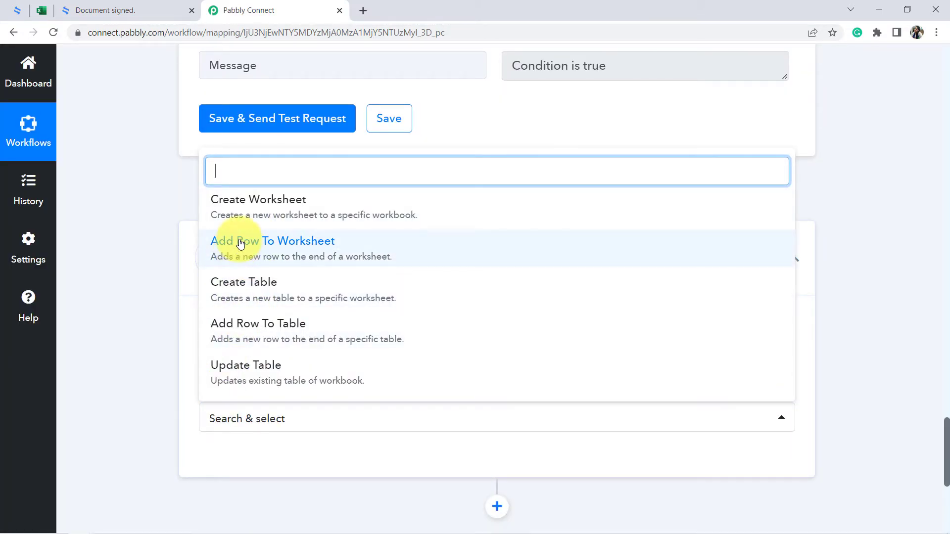
click(278, 244)
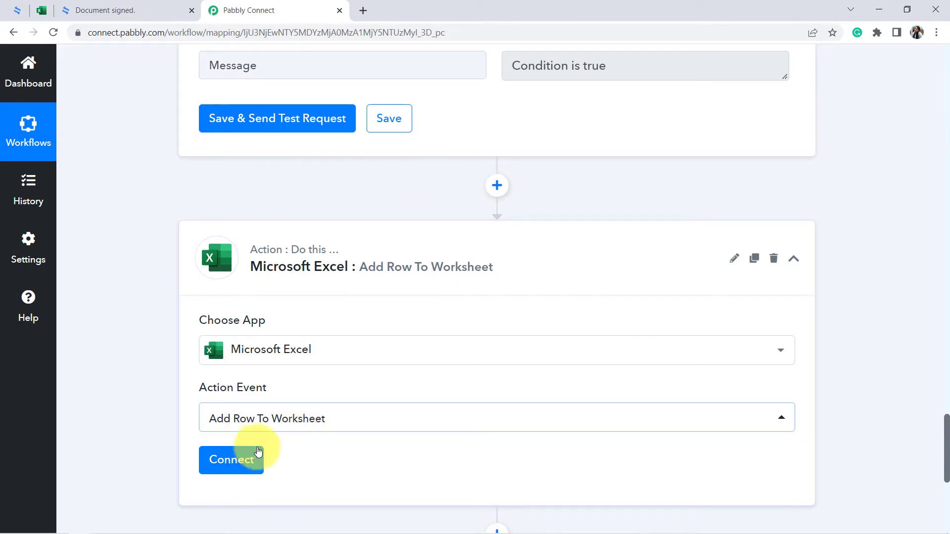
Connect Microsoft Excel through a new connection and grant Pabbly Connect the requested Microsoft account permissions
click(224, 460)
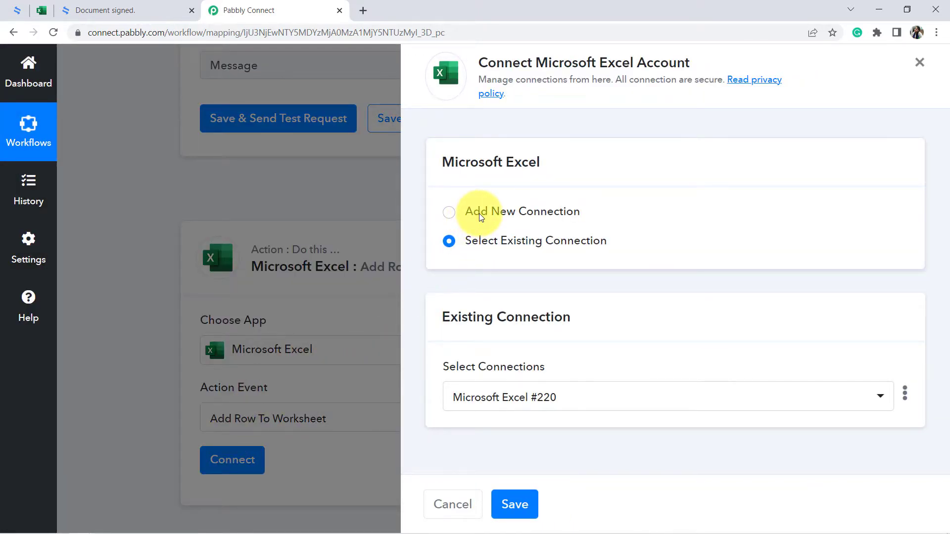
click(479, 212)
click(511, 378)
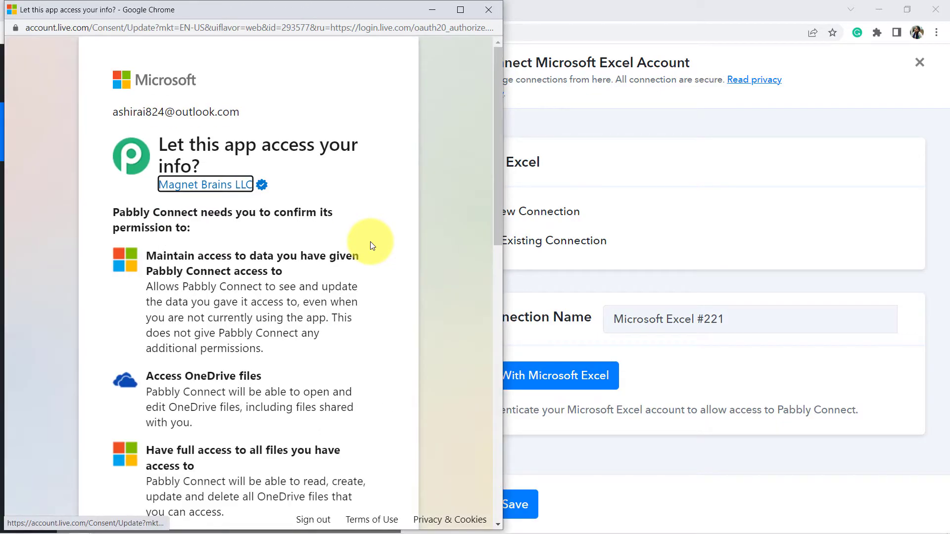
drag(498, 135, 468, 422)
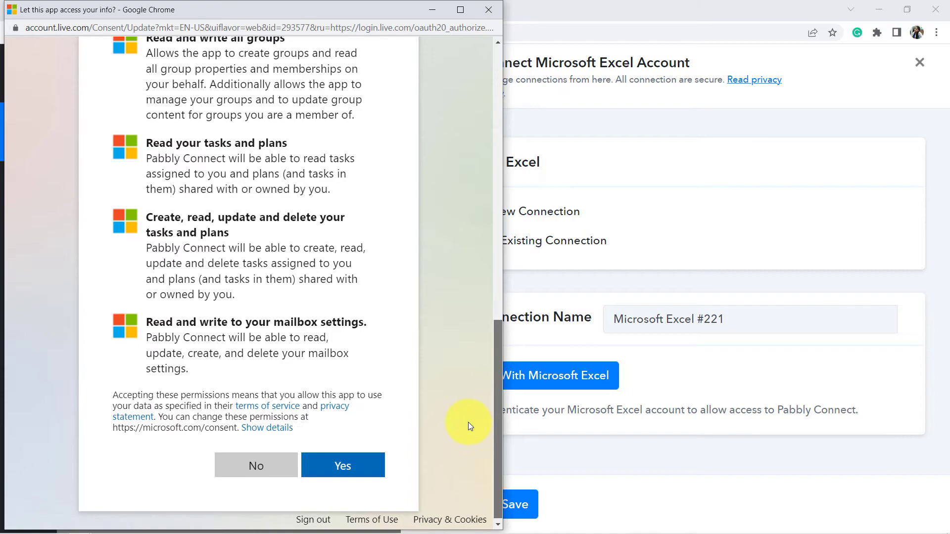
click(327, 461)
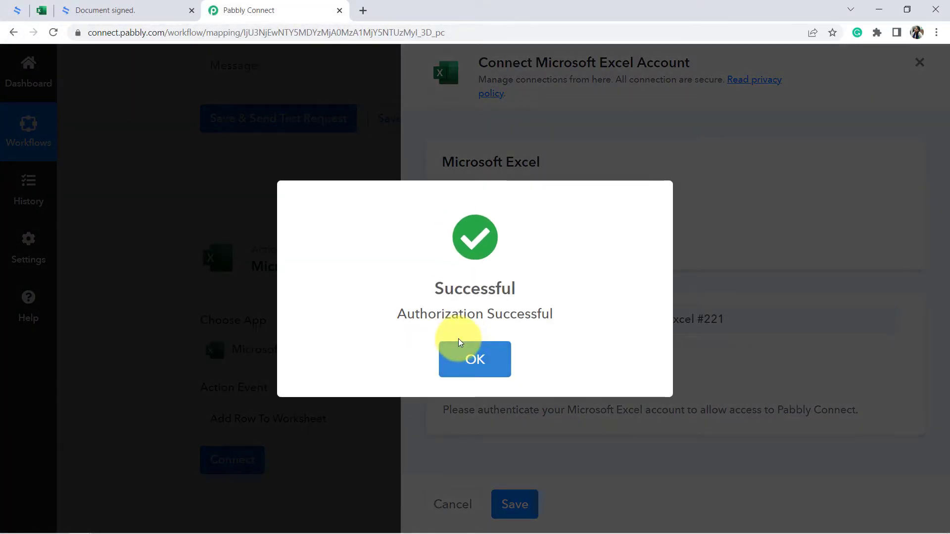
click(455, 346)
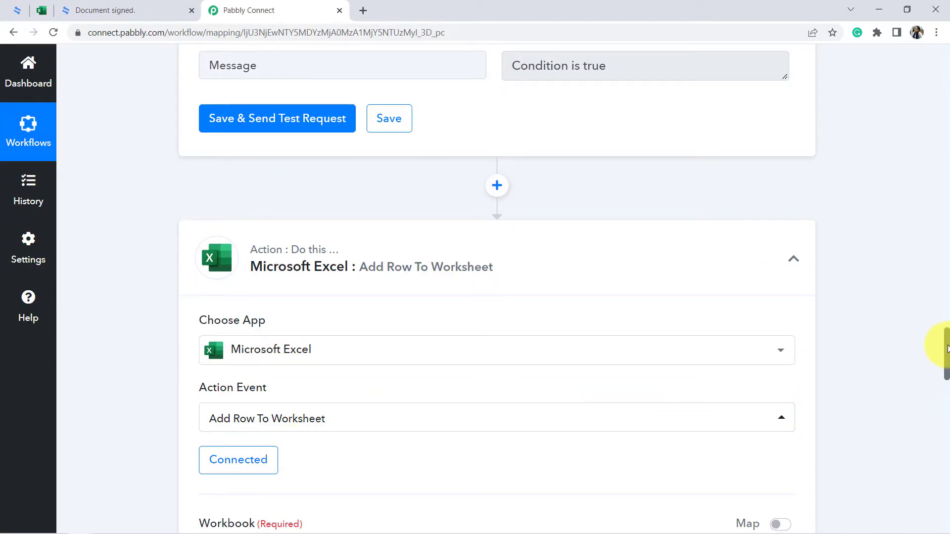
Check the spreadsheet's name in Excel and select All Documents Signed via Clients.xlsx as the action's workbook
scroll(946, 346, down, 8)
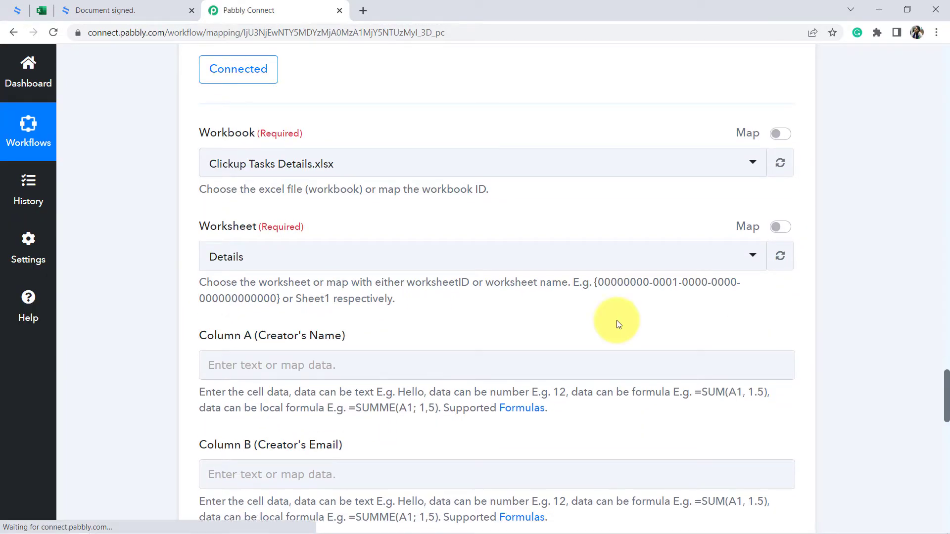
click(267, 165)
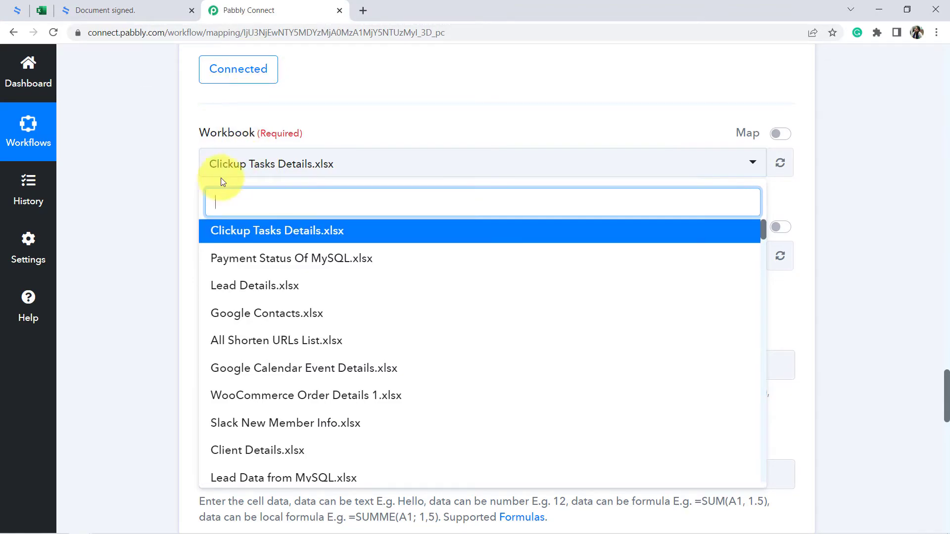
click(40, 10)
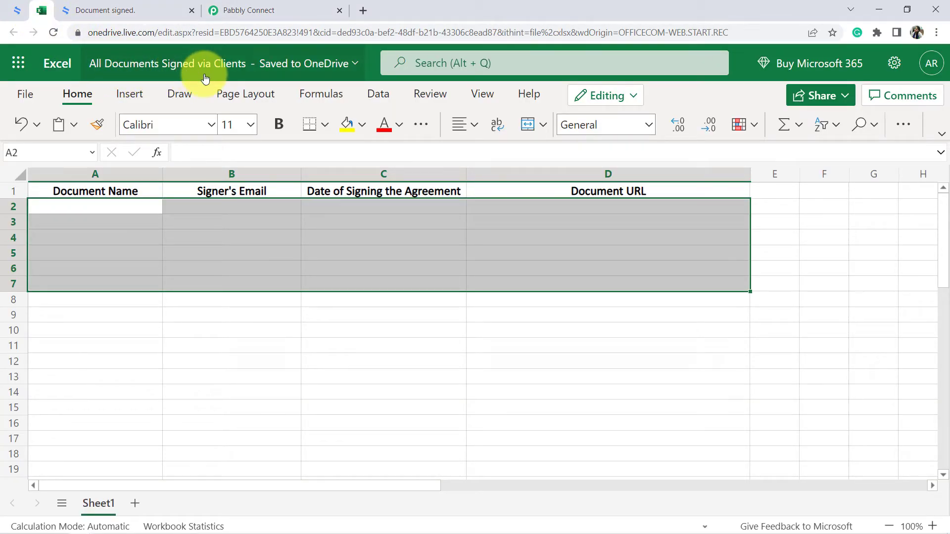
click(229, 10)
click(233, 164)
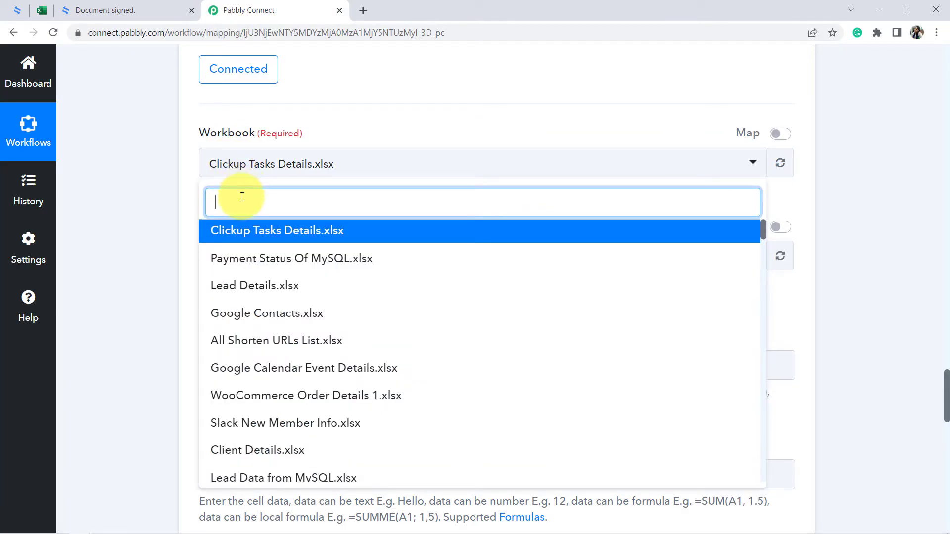
text(all si)
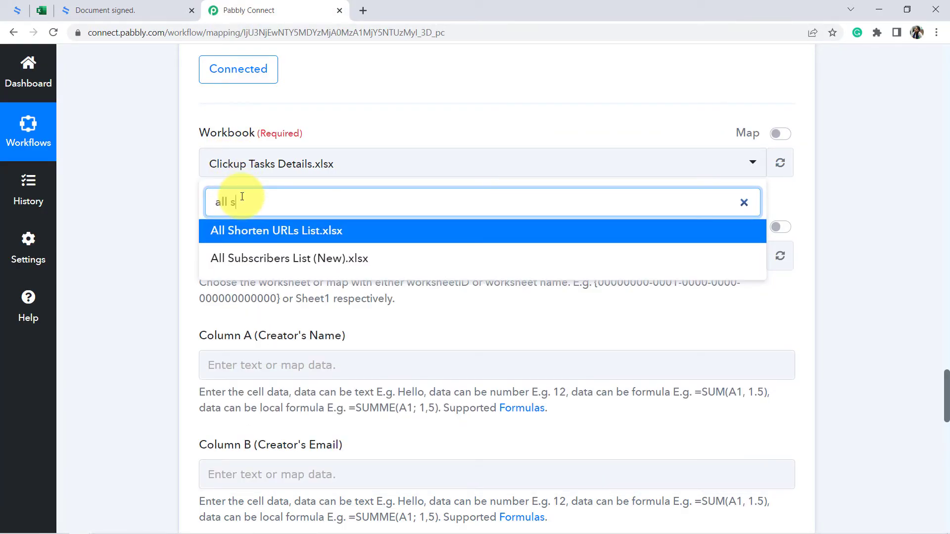
key(BackSpace)
key(BackSpace)
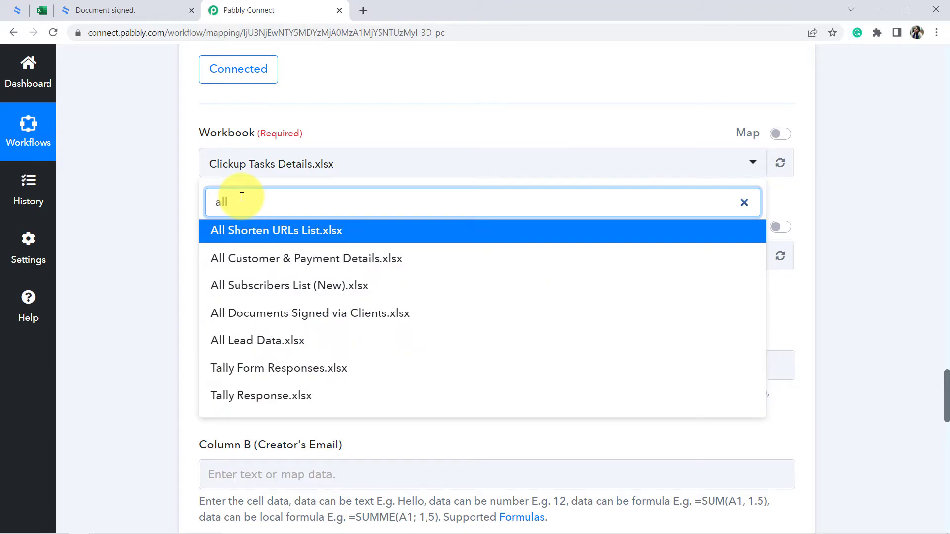
click(298, 314)
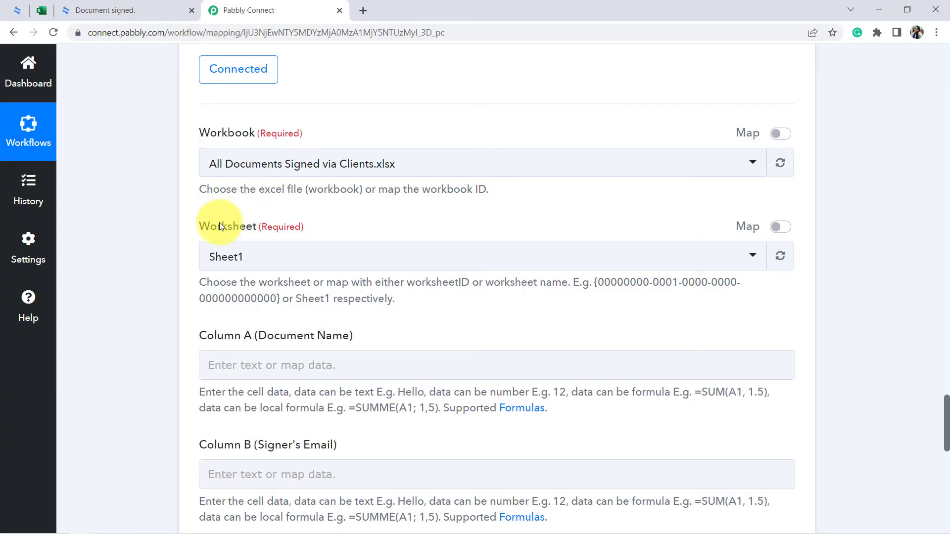
Compare the action's selected worksheet with the sheet name in the Excel workbook
drag(219, 223, 258, 228)
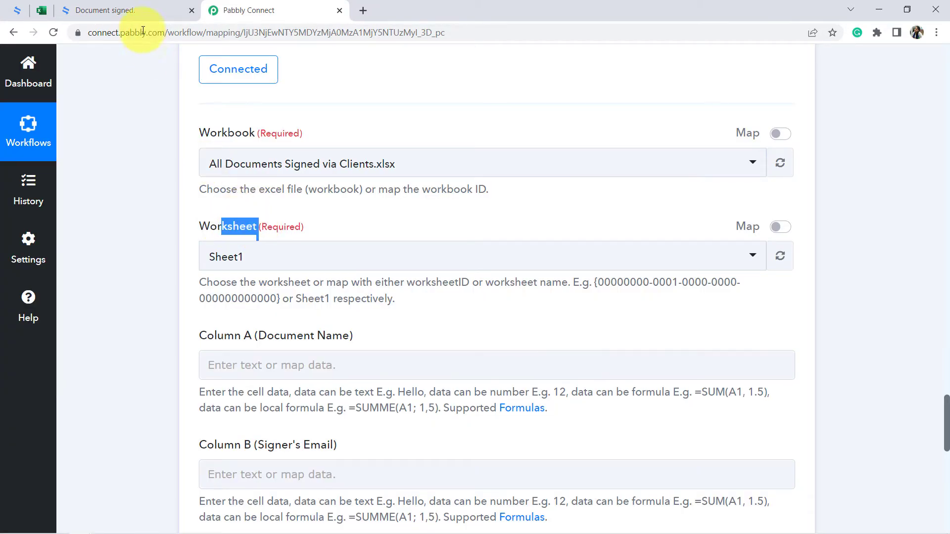
click(44, 17)
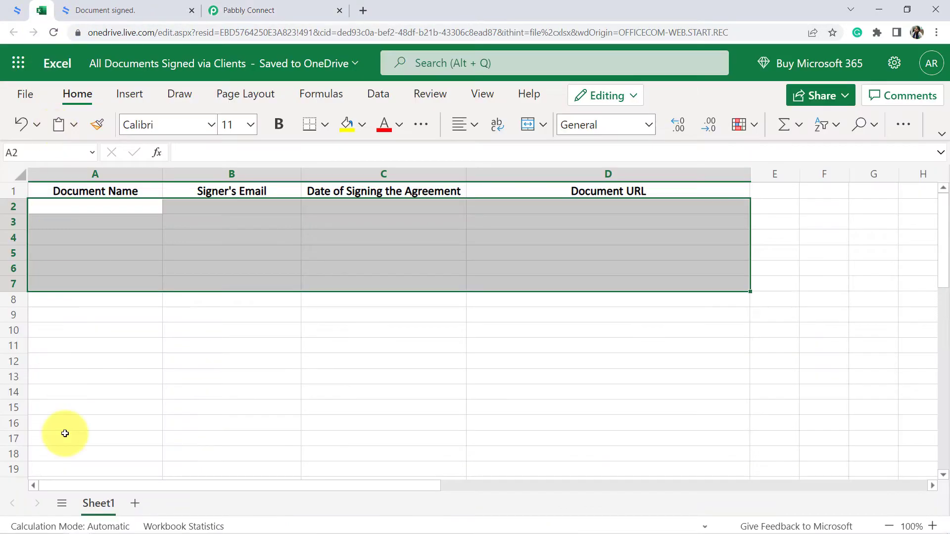
click(271, 10)
click(188, 277)
Compare the action's Column A to D fields with the header row of the Excel sheet
drag(946, 406, 946, 448)
drag(258, 74, 331, 75)
drag(237, 189, 365, 195)
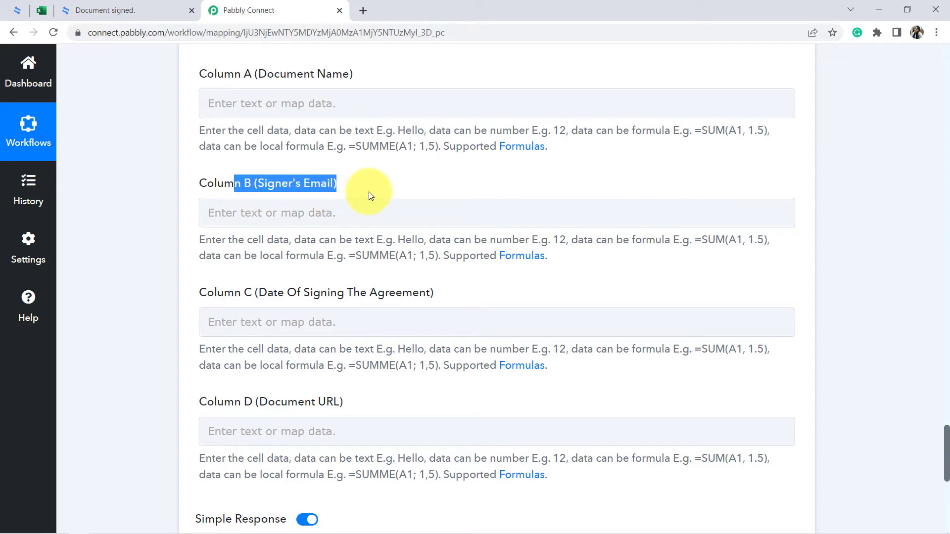
drag(277, 293, 418, 308)
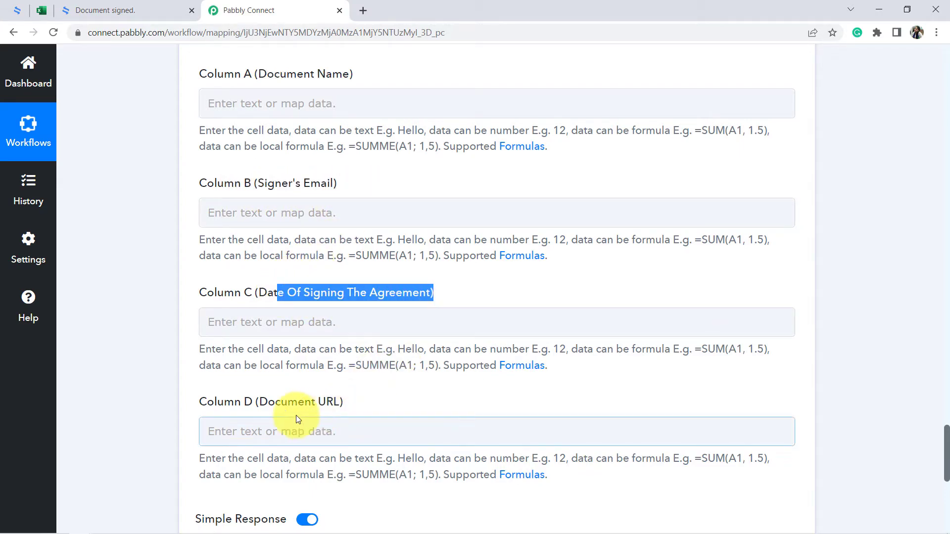
drag(280, 403, 374, 405)
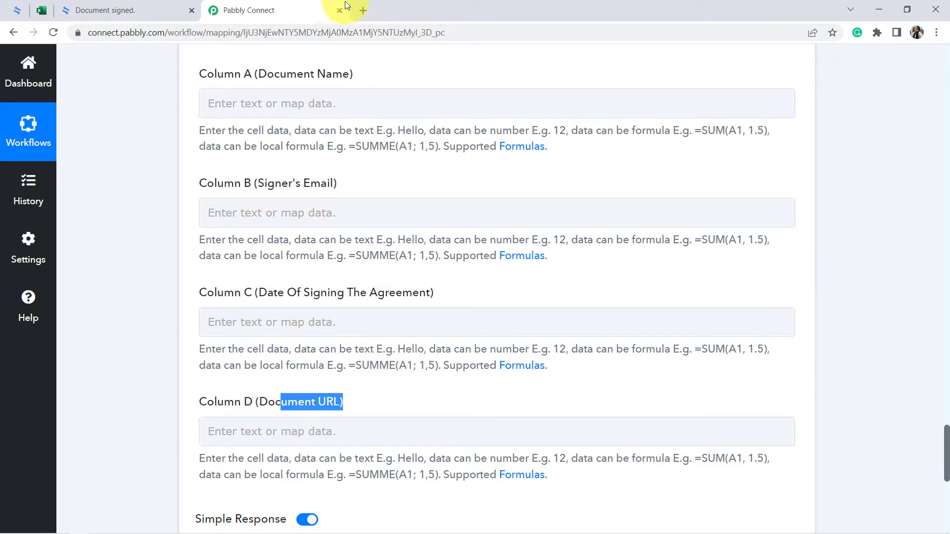
click(51, 15)
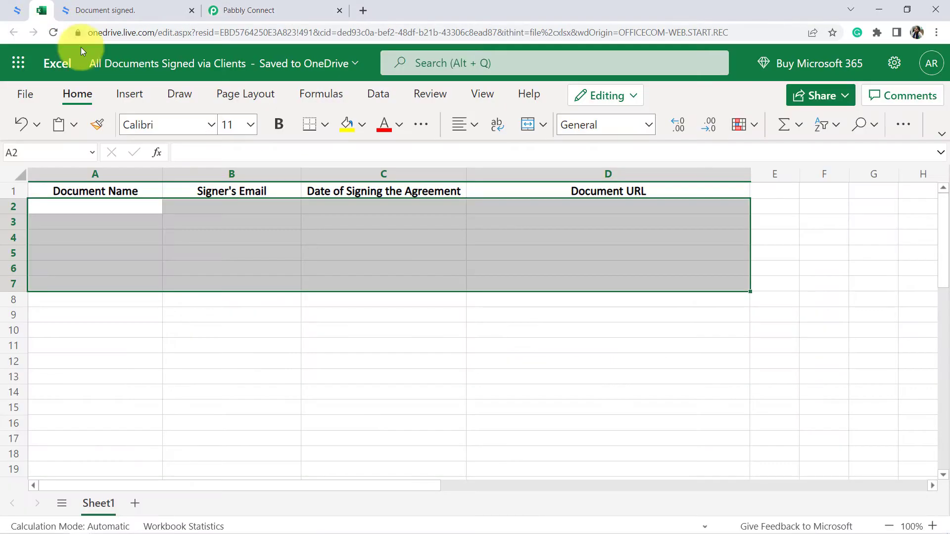
click(180, 378)
drag(96, 178, 630, 182)
click(276, 7)
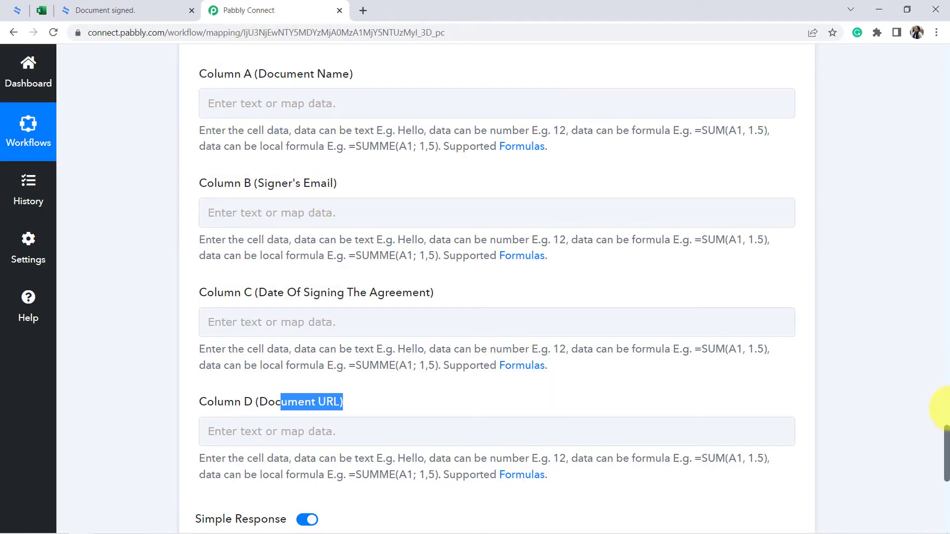
scroll(943, 435, up, 4)
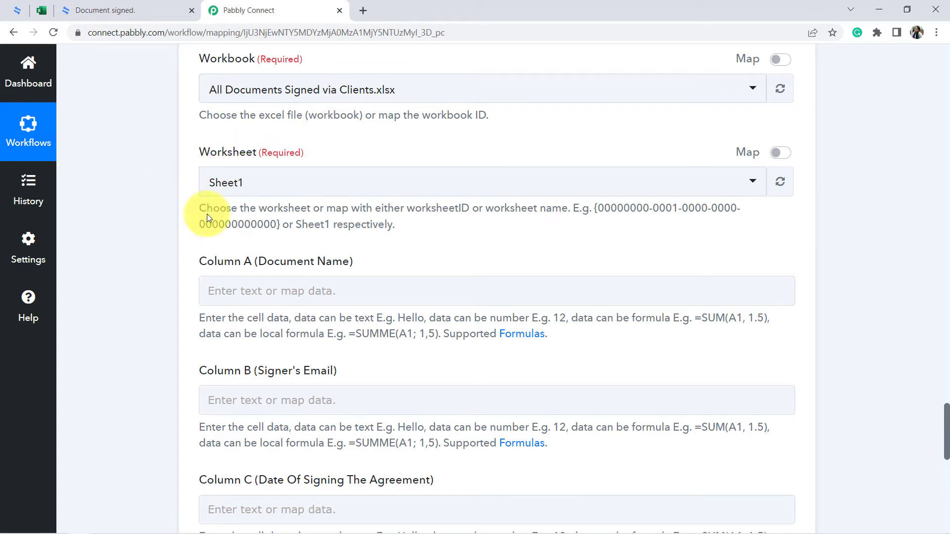
Expand the Signer Contract Activities data for mapping into Column A (Document Name)
mouse_move(947, 421)
mouse_down()
mouse_move(947, 458)
mouse_move(947, 409)
mouse_move(947, 429)
mouse_up()
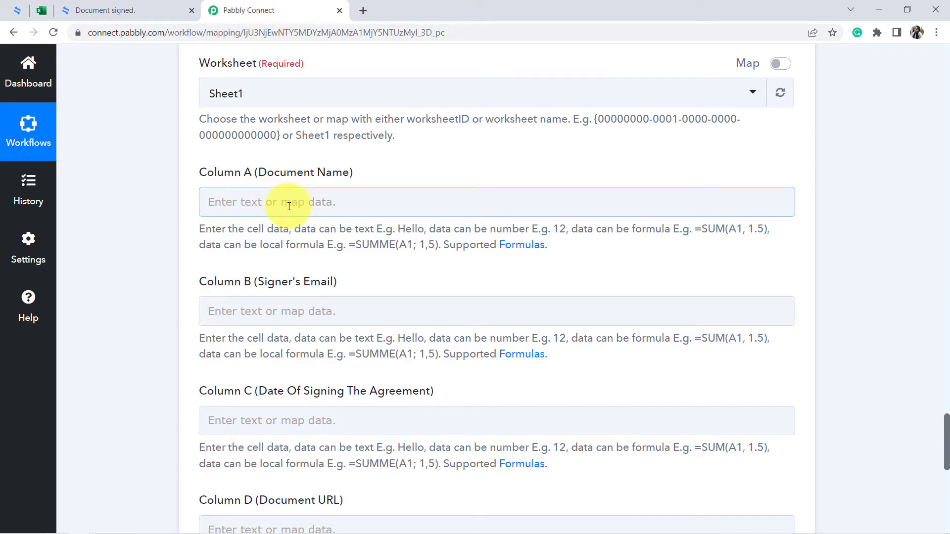
mouse_move(947, 443)
mouse_down()
mouse_move(947, 255)
mouse_move(940, 447)
mouse_up()
click(381, 191)
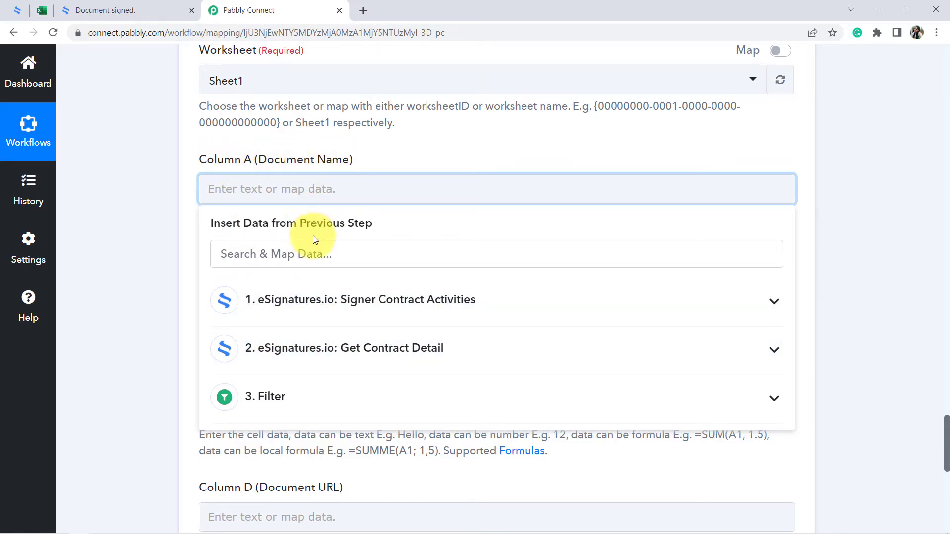
click(282, 308)
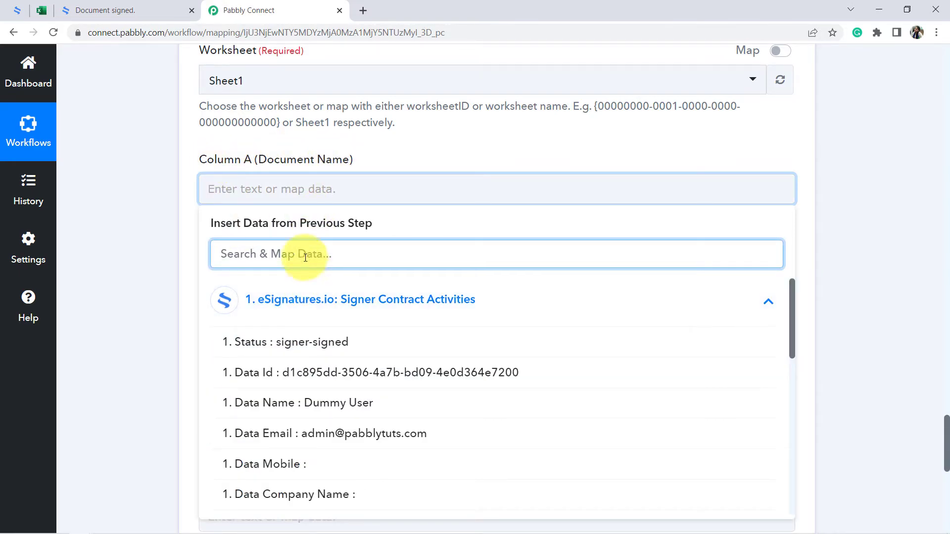
text(d)
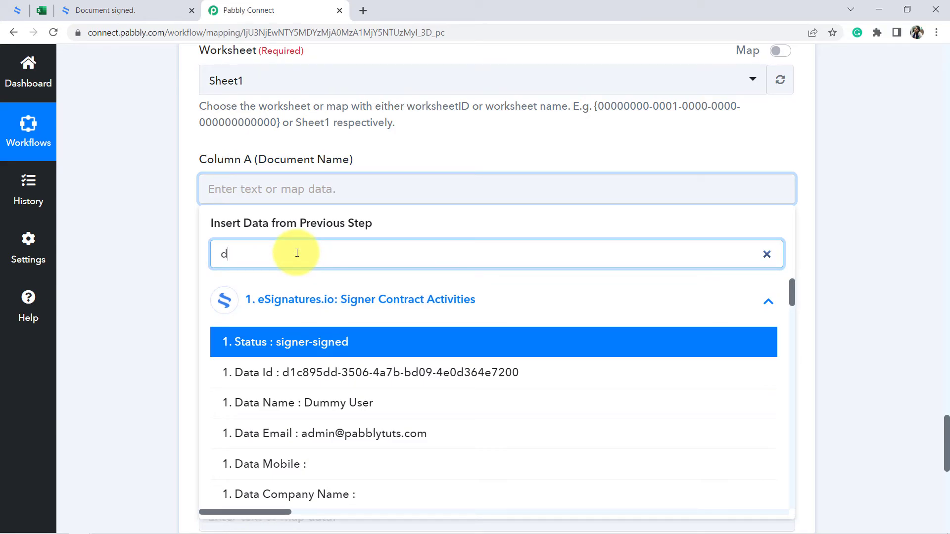
text(ata na)
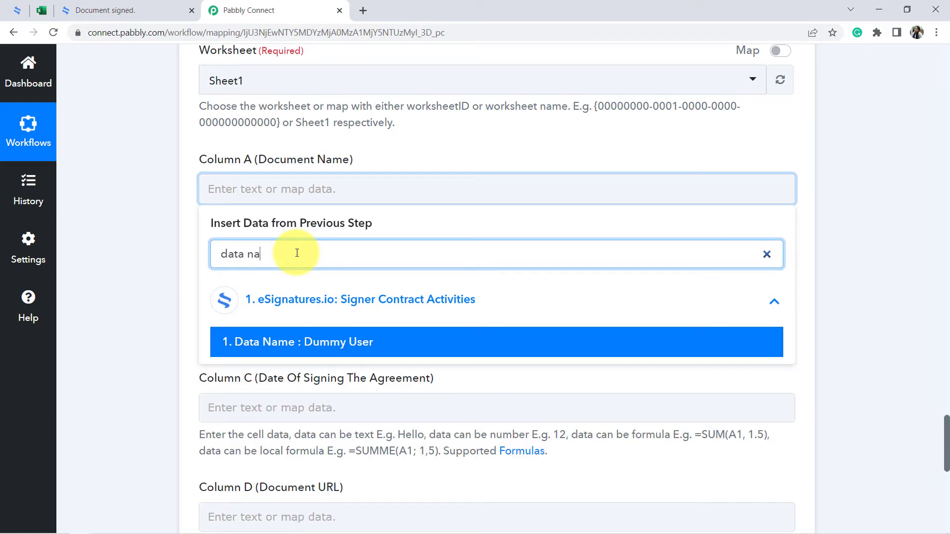
key(BackSpace)
key(BackSpace)
key(BackSpace)
key(BackSpace)
key(BackSpace)
key(BackSpace)
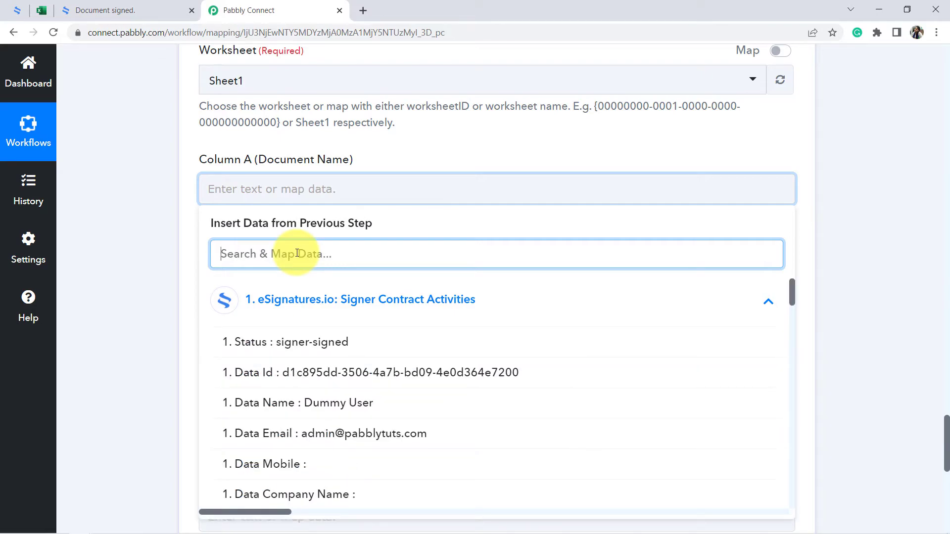
Map Column A (Document Name) to Data Contract Title from the Signer Contract Activities step
drag(791, 287, 793, 332)
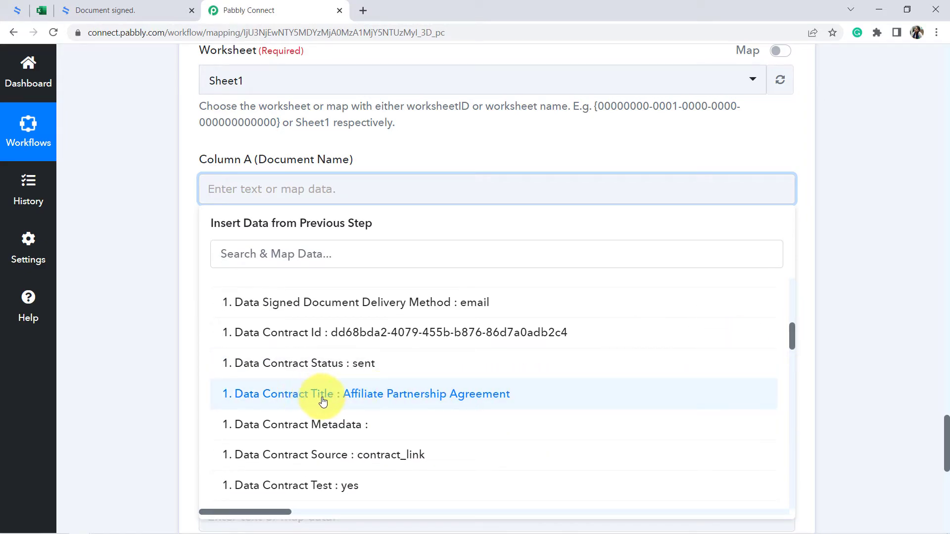
click(401, 400)
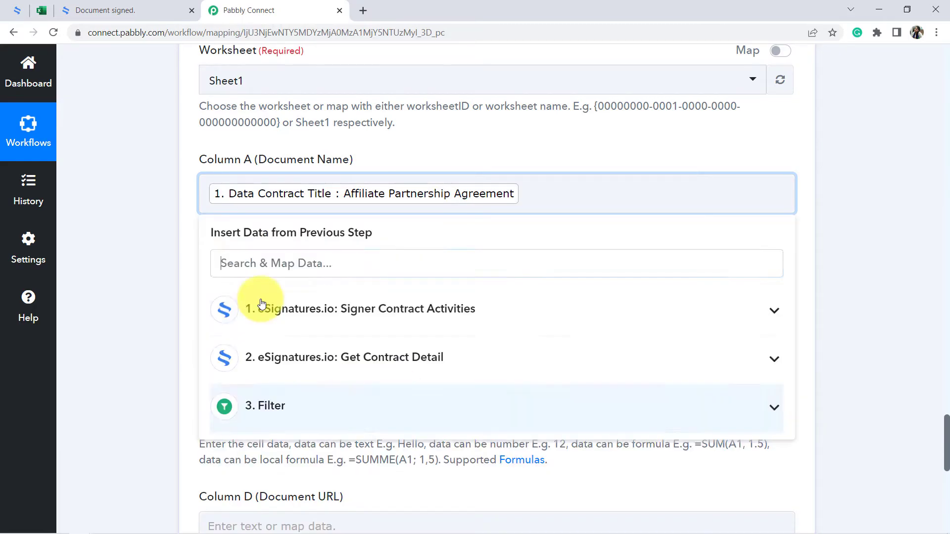
click(155, 198)
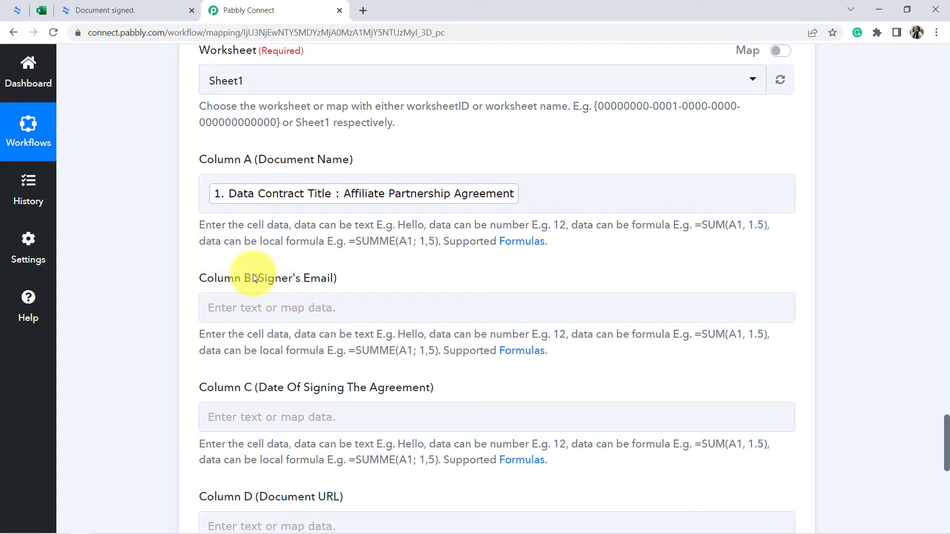
Map Column B (Signer's Email) to Data Email from the Signer Contract Activities step, found by searching for "email"
click(251, 306)
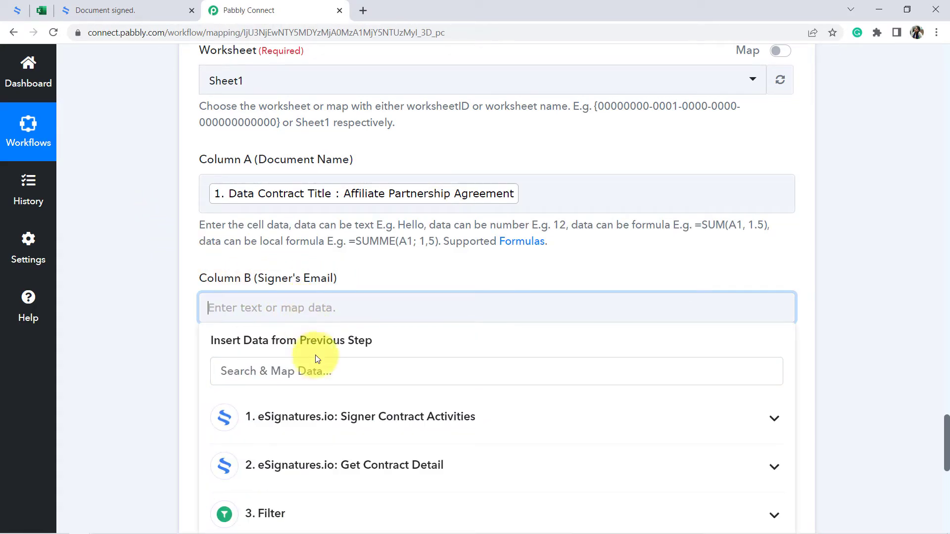
click(318, 360)
text(em)
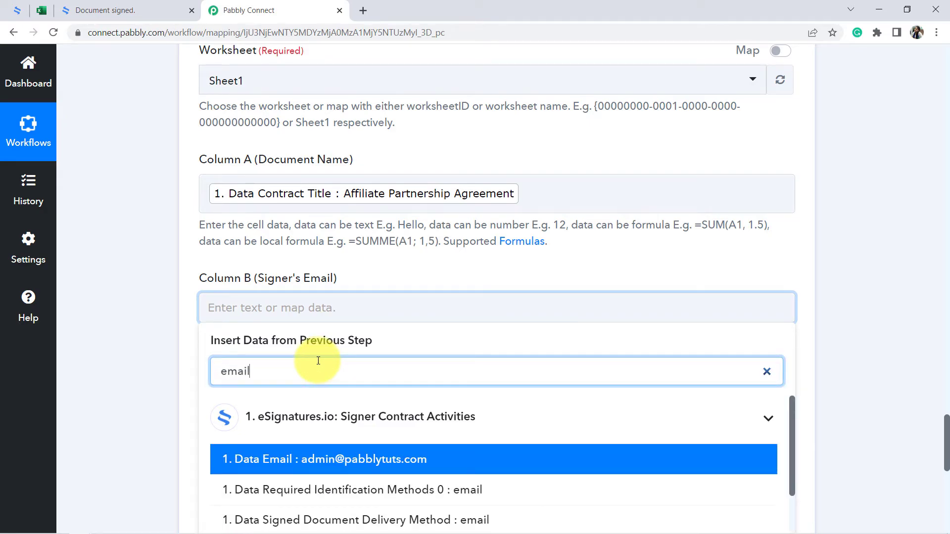
text(ail)
click(393, 458)
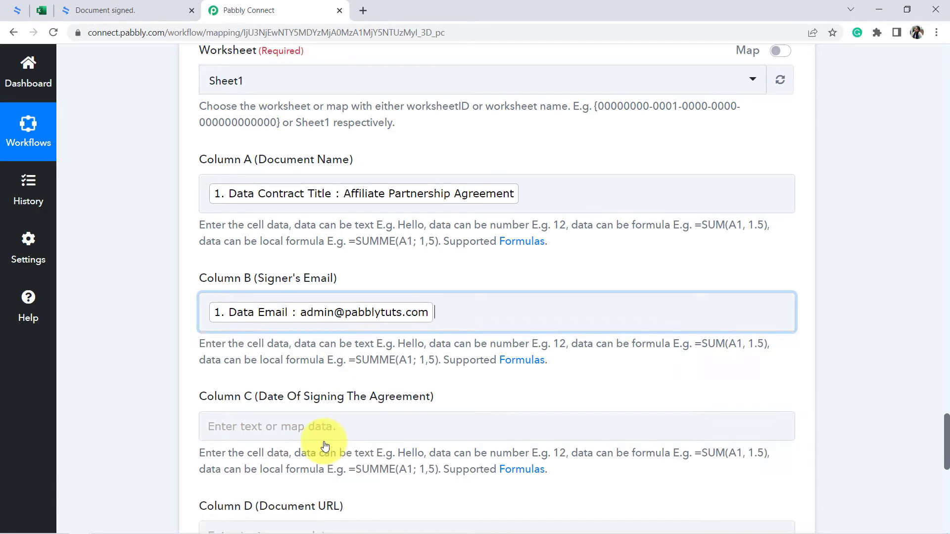
click(172, 324)
Fill Column C (Date Of Signing The Agreement) with "date" followed by Data Signers 0 Events 0 Timestamp from Get Contract Detail
scroll(171, 322, down, 3)
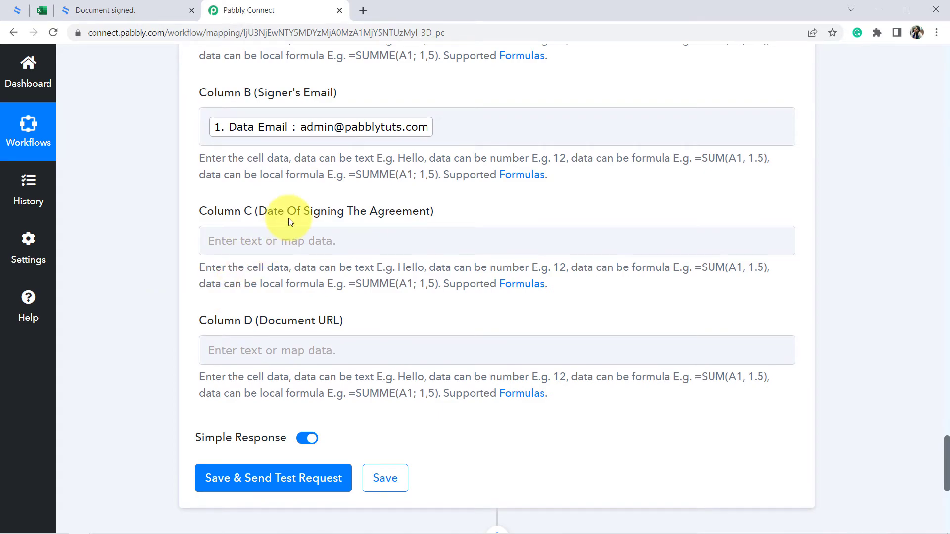
drag(271, 214, 415, 214)
click(330, 248)
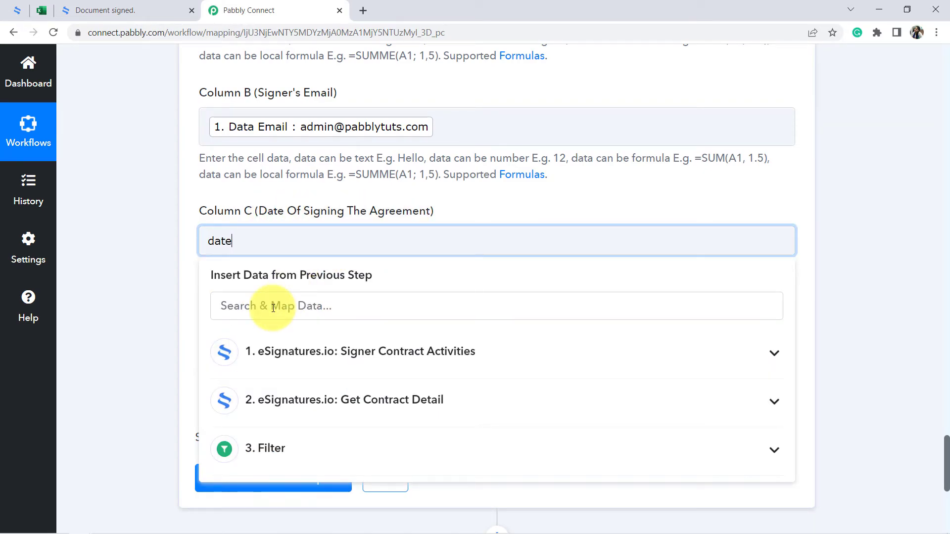
click(293, 355)
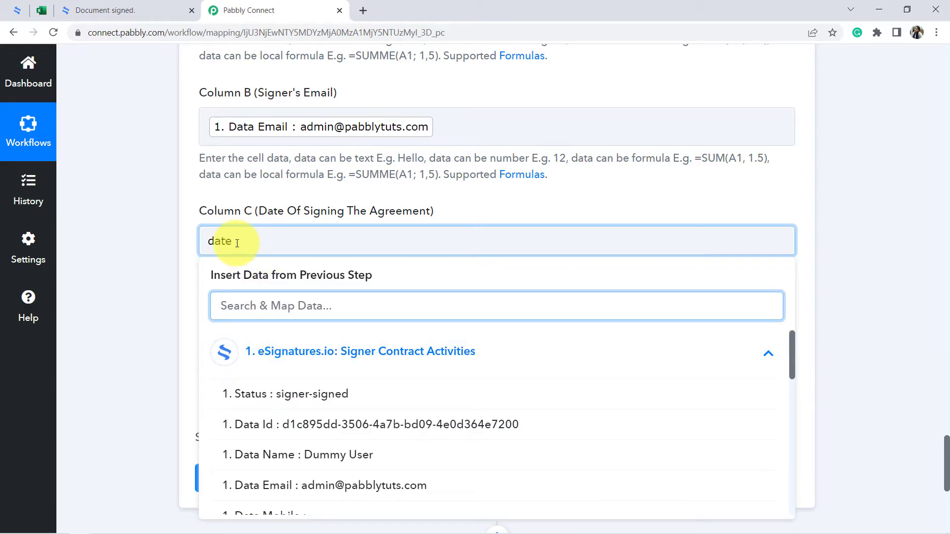
text(time)
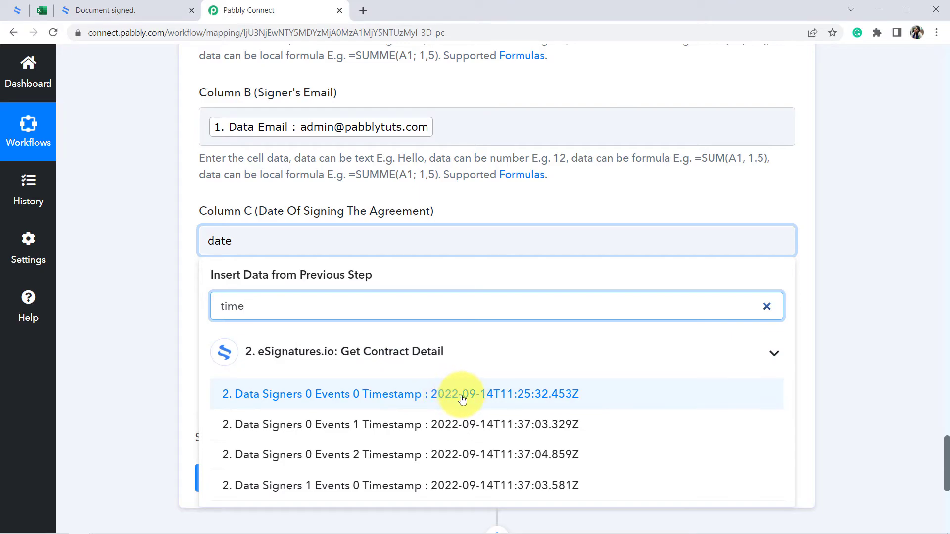
click(528, 399)
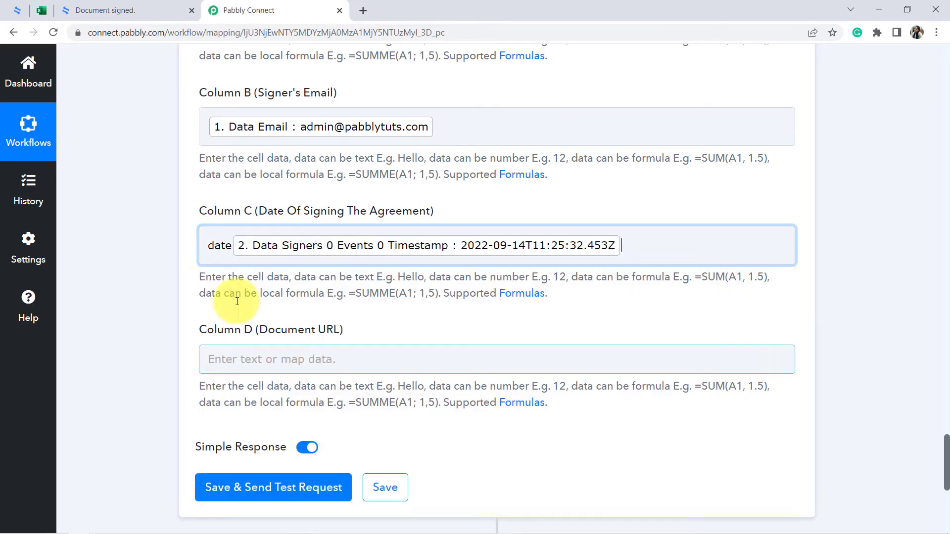
click(140, 283)
Map Column D (Document URL) to Data Contract Pdf Url from the Get Contract Detail step
scroll(140, 283, down, 3)
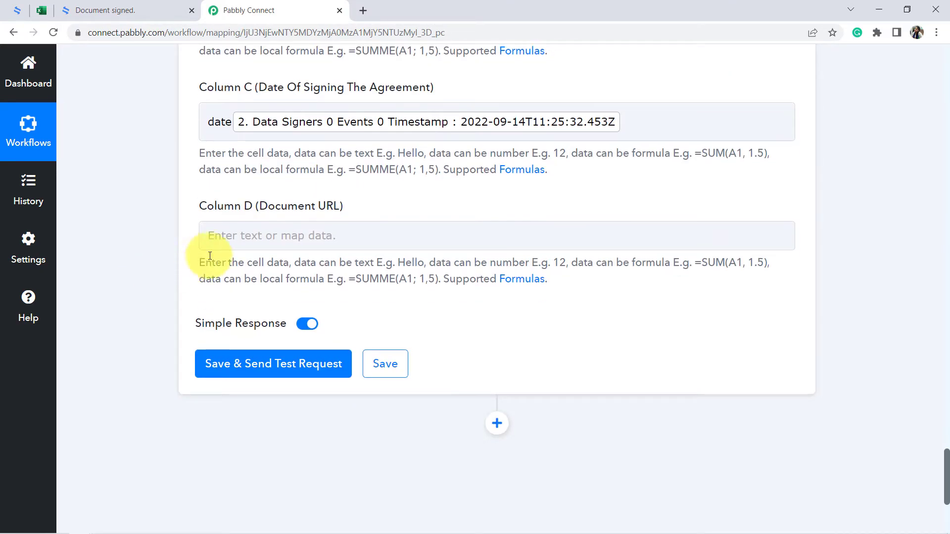
click(258, 234)
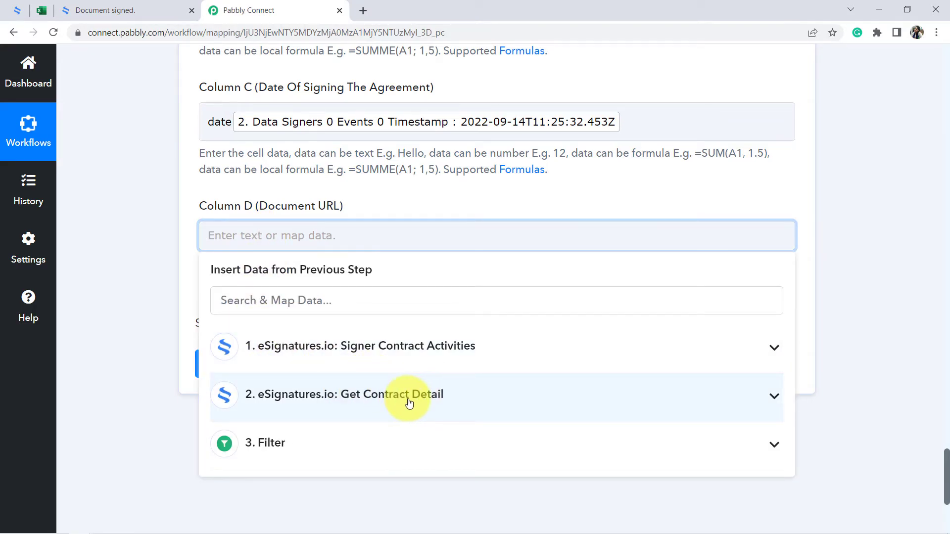
click(463, 399)
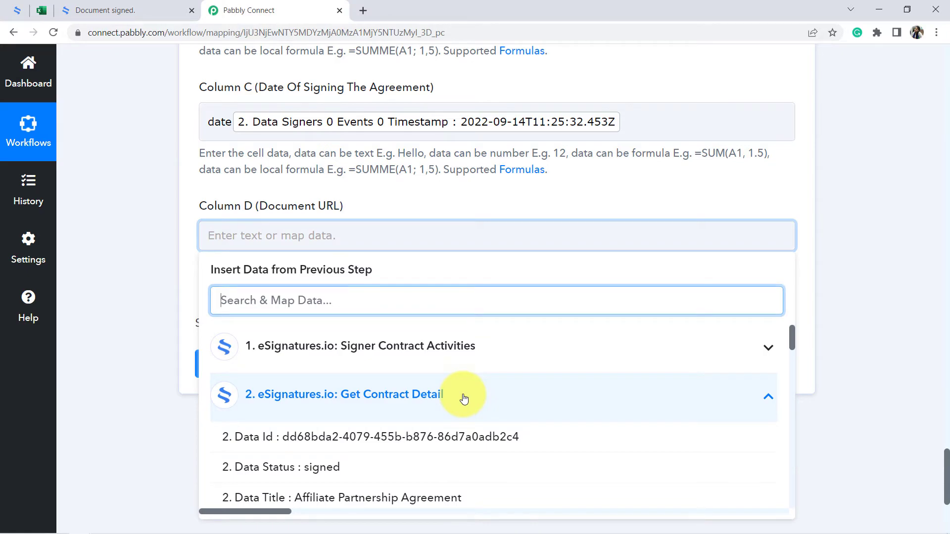
drag(793, 341, 793, 361)
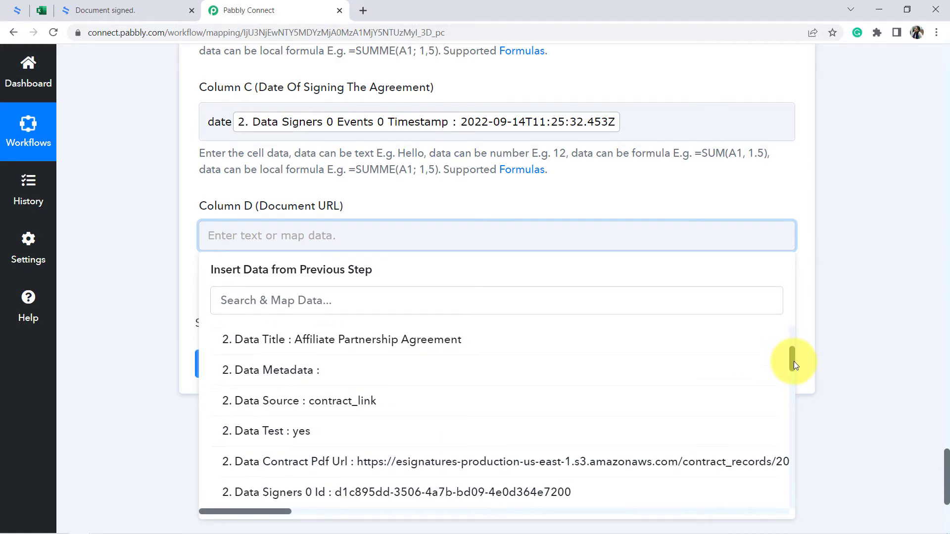
click(335, 455)
click(168, 299)
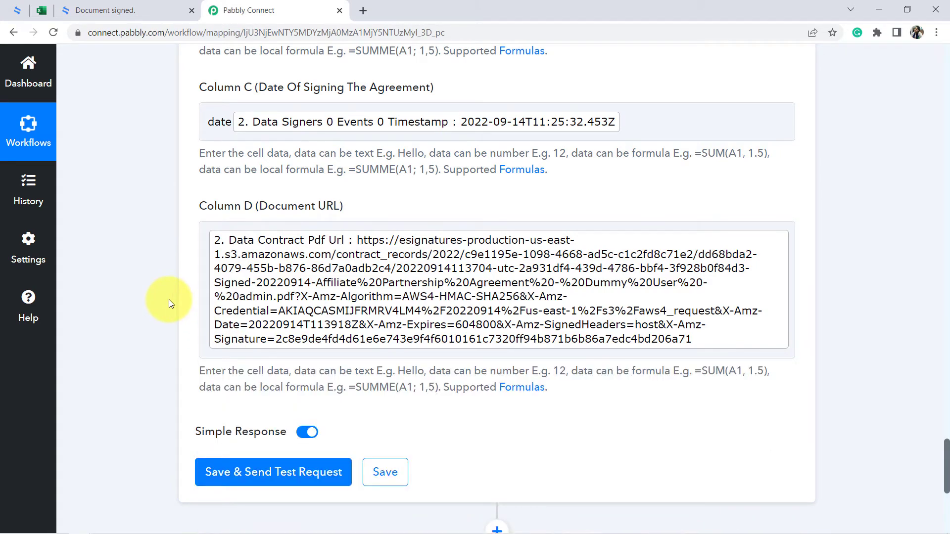
Review the four column mappings, then save the action and send a test request
drag(946, 475, 946, 447)
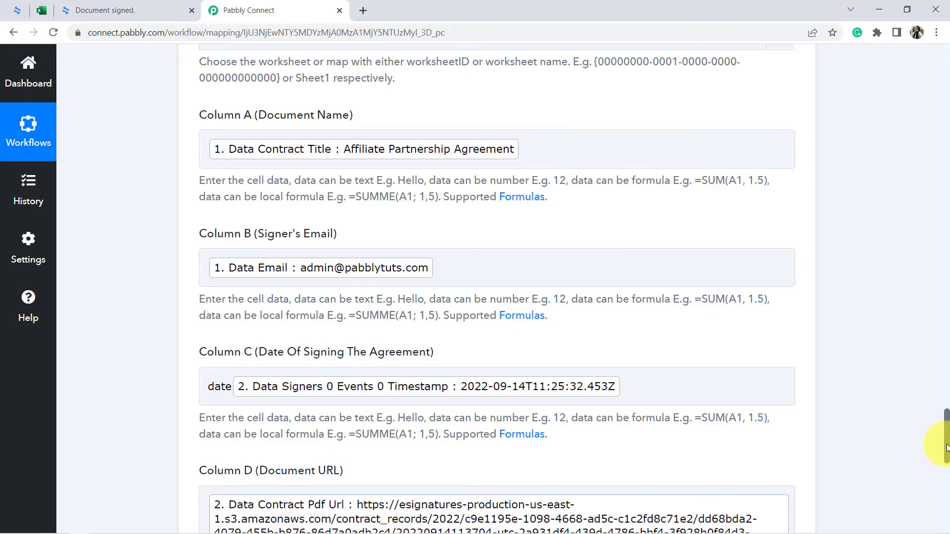
drag(946, 448, 946, 490)
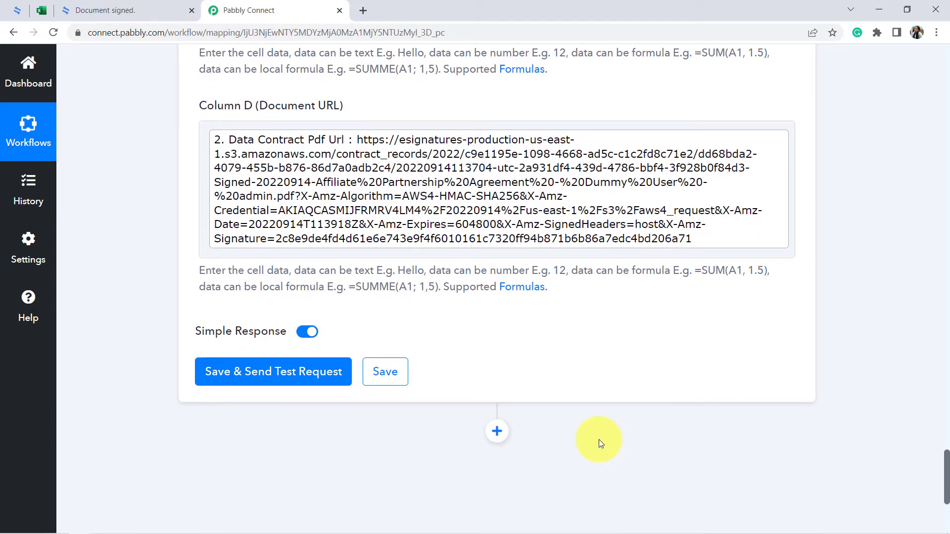
click(266, 372)
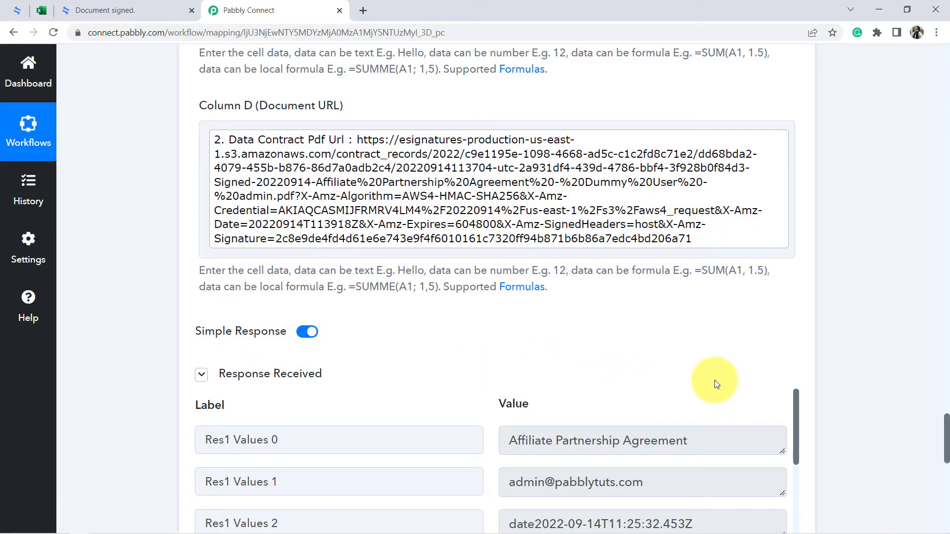
scroll(945, 433, down, 3)
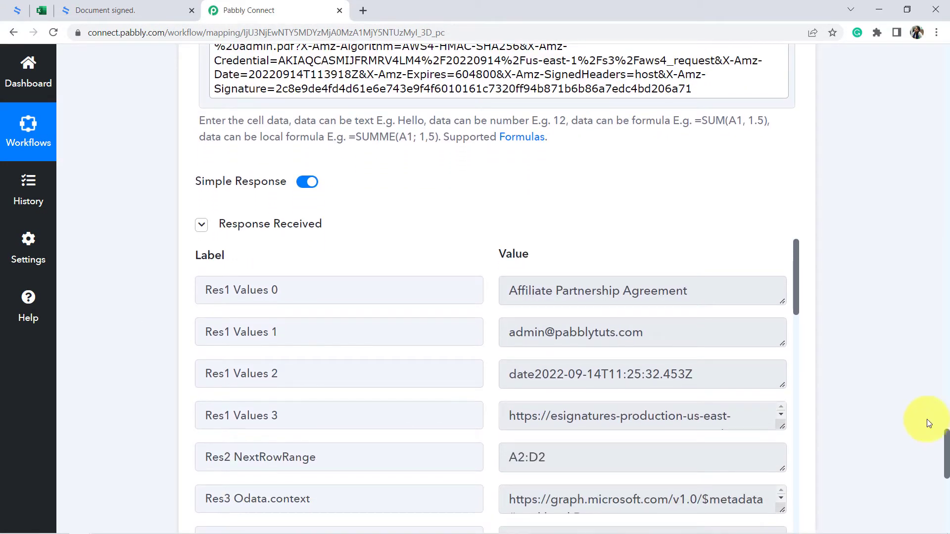
Switch to the All Documents Signed via Clients workbook in Excel, reload it and check each cell of row 2
click(48, 11)
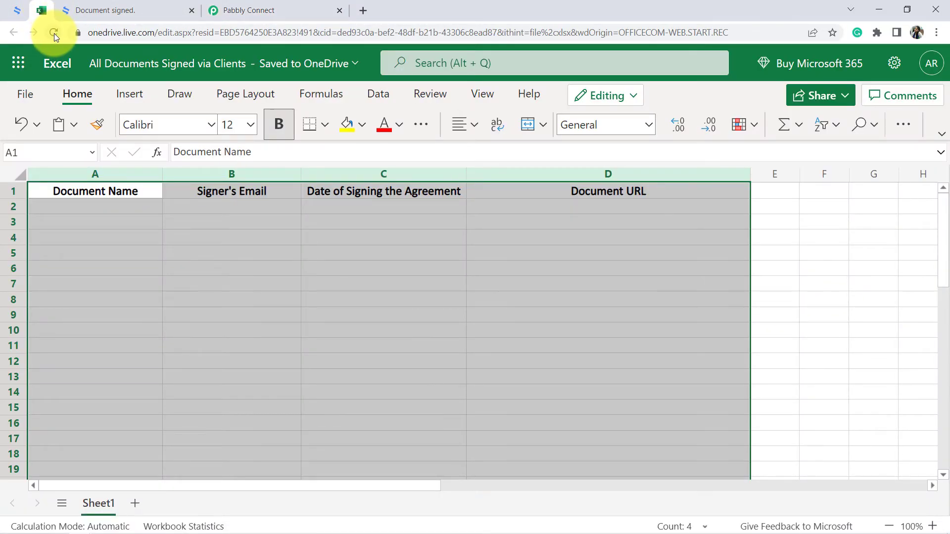
click(54, 32)
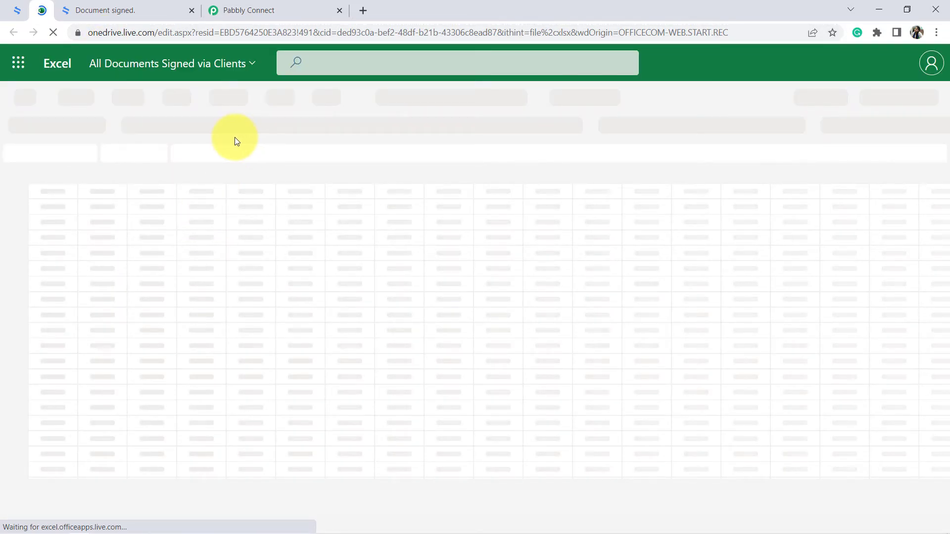
click(214, 233)
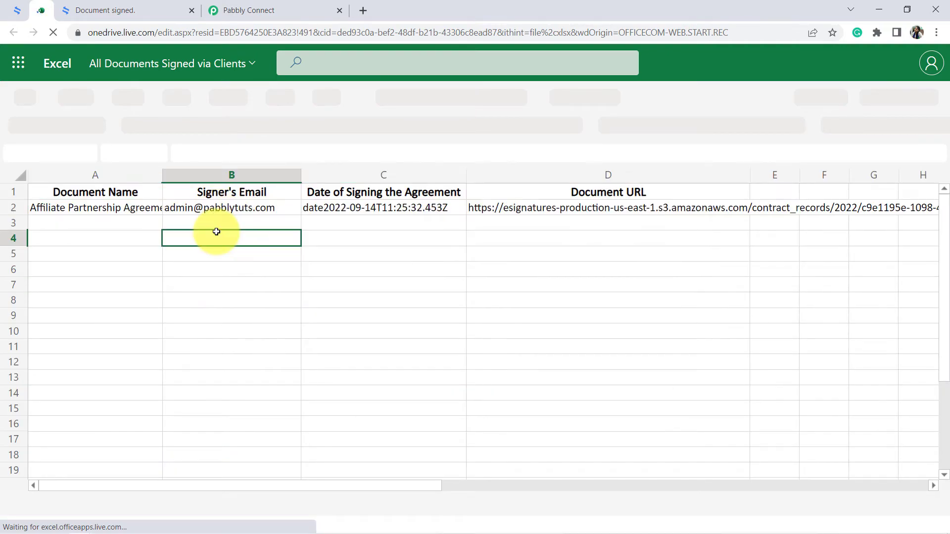
click(83, 212)
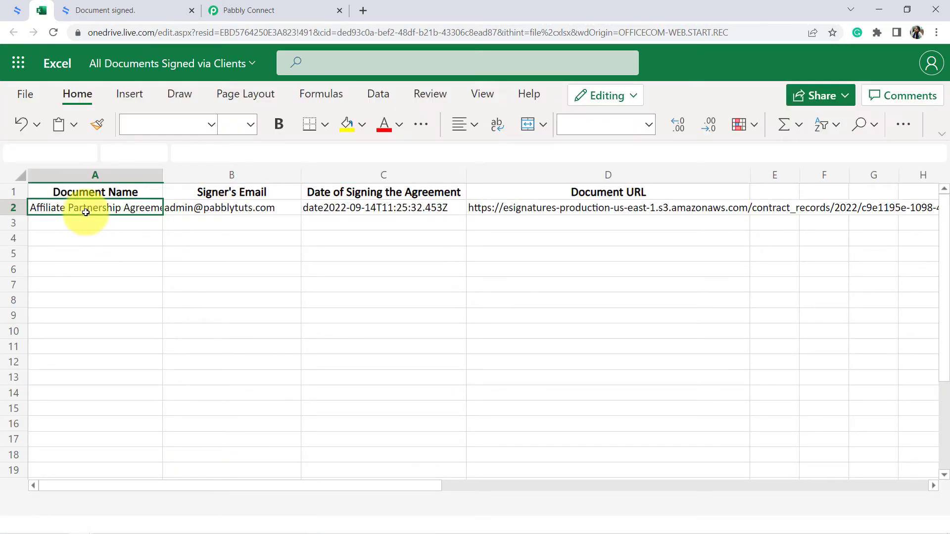
click(242, 208)
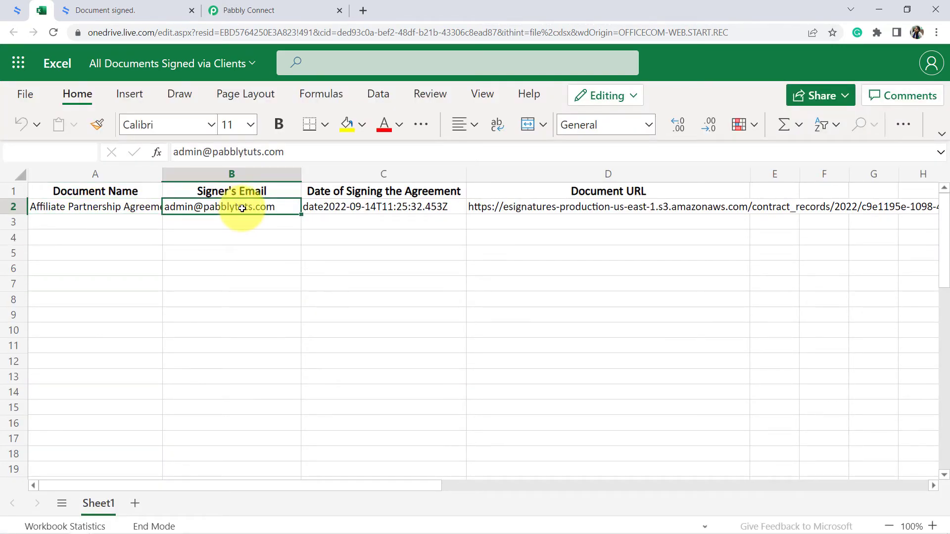
click(402, 207)
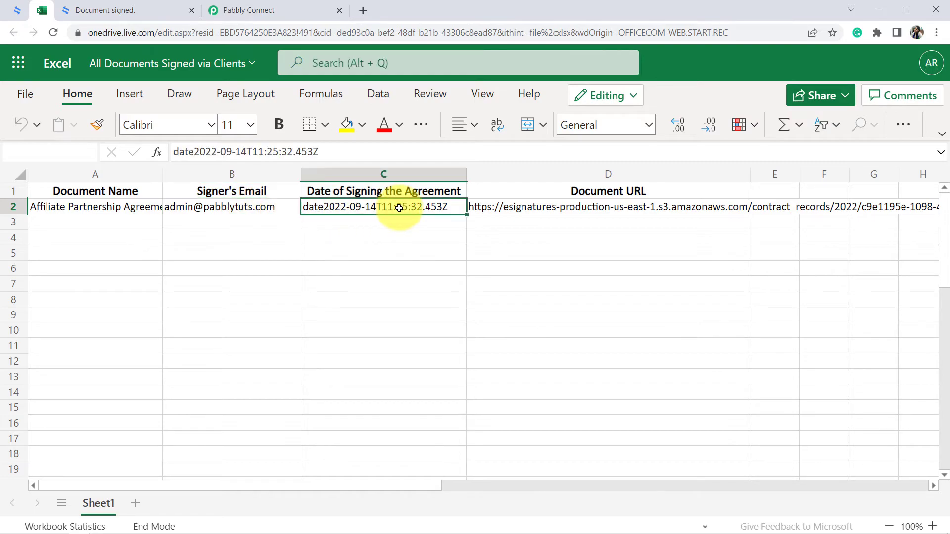
click(591, 213)
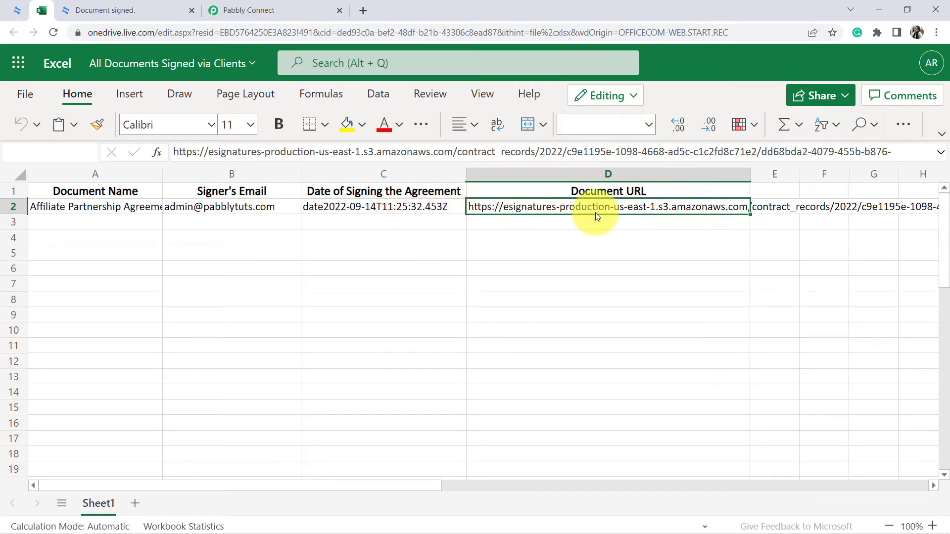
Open the Document URL from cell D2 in a new browser tab to check the signed PDF, then close it
double_click(565, 206)
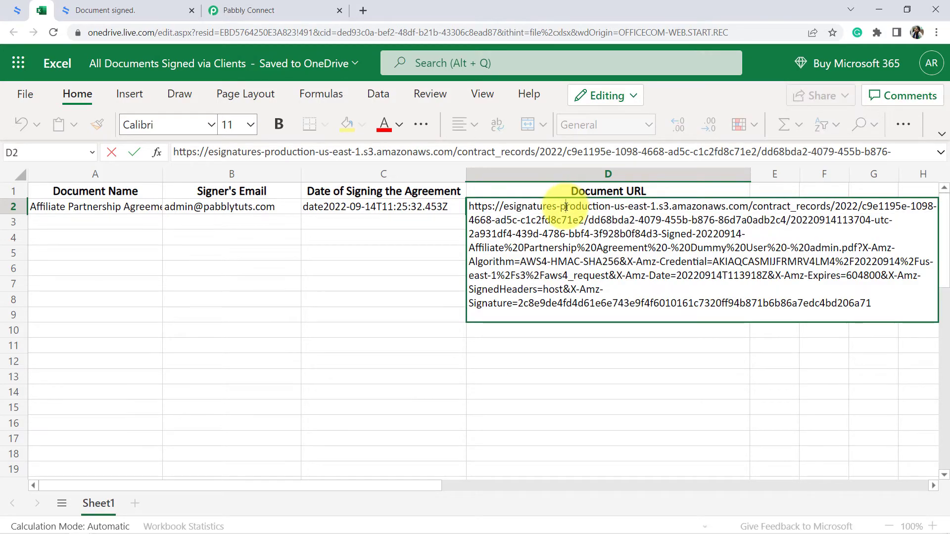
key(ctrl+a)
click(881, 12)
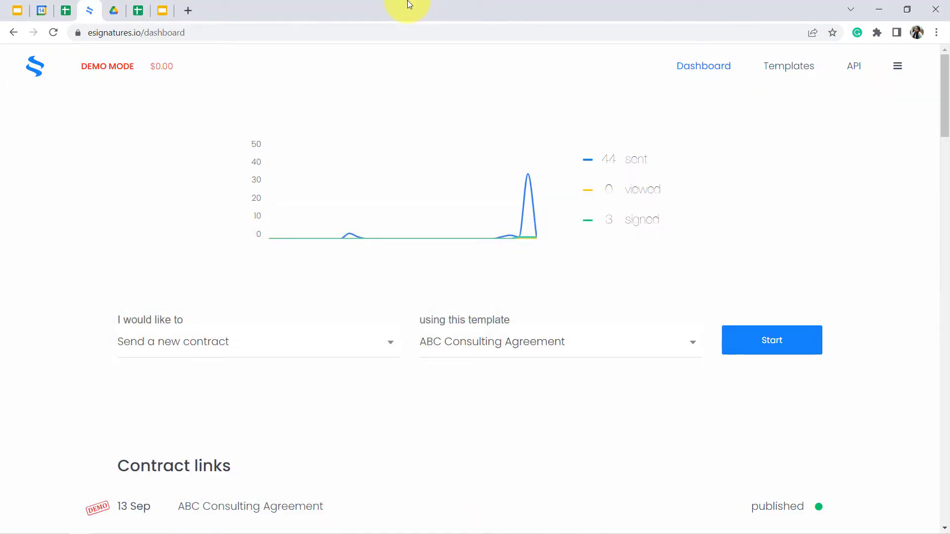
click(188, 10)
key(ctrl+v)
key(Return)
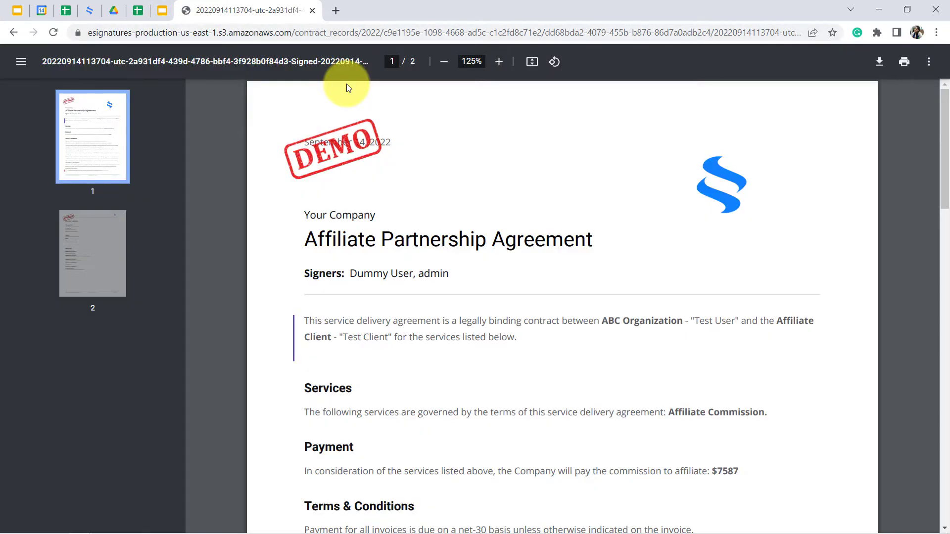
click(312, 11)
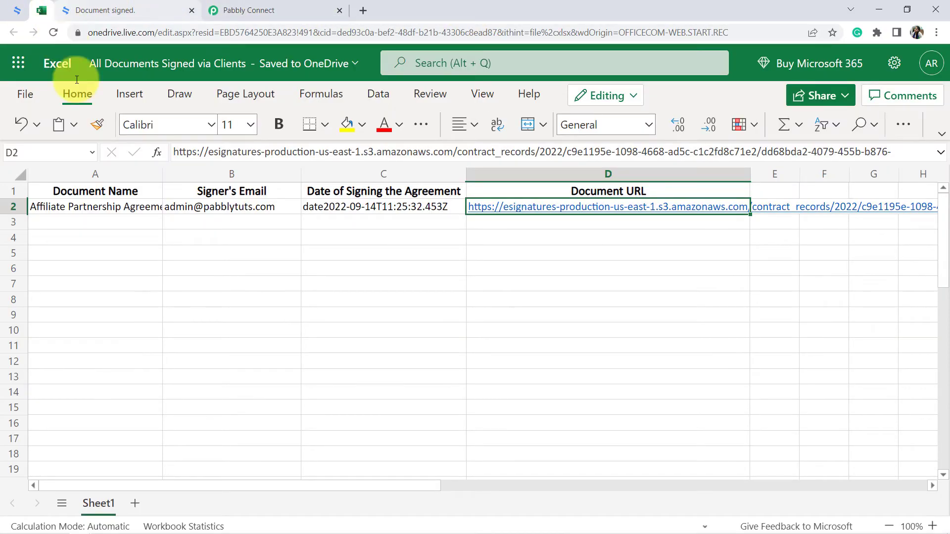
Compare the new worksheet row with the eSignatures.io signing confirmation page, then return to the workbook
click(121, 283)
drag(106, 210, 634, 295)
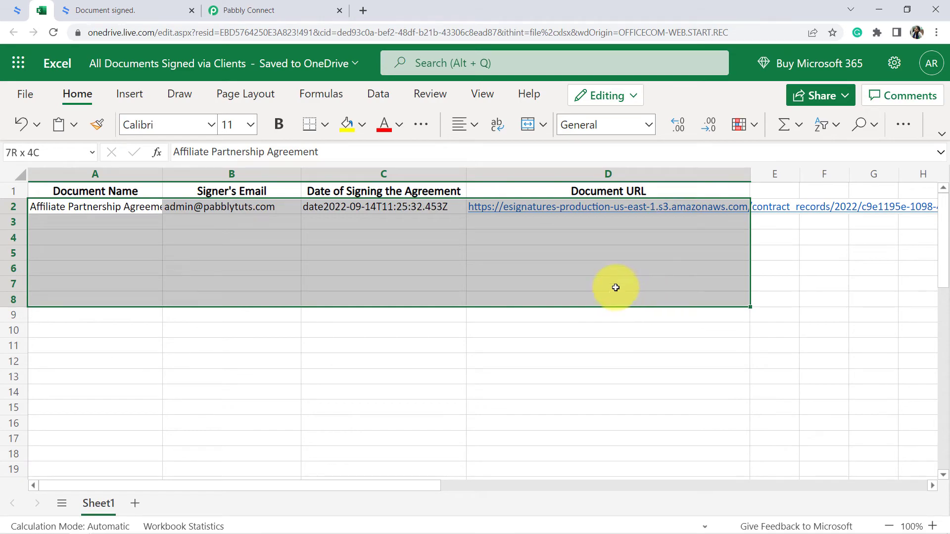
click(98, 10)
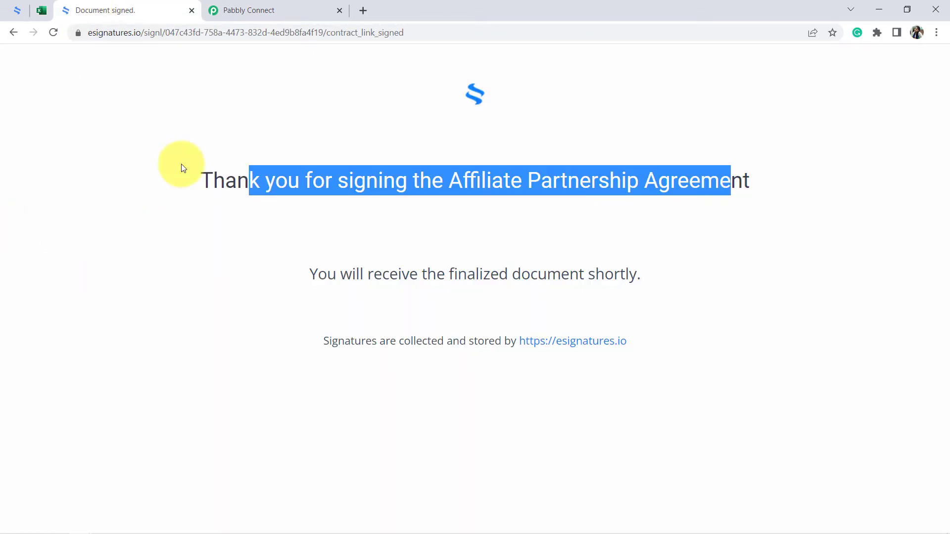
click(54, 32)
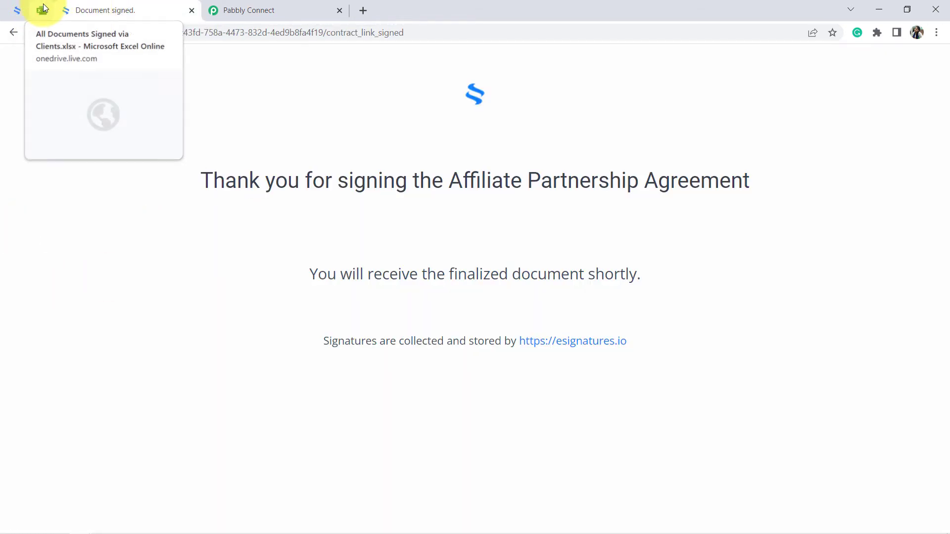
click(41, 9)
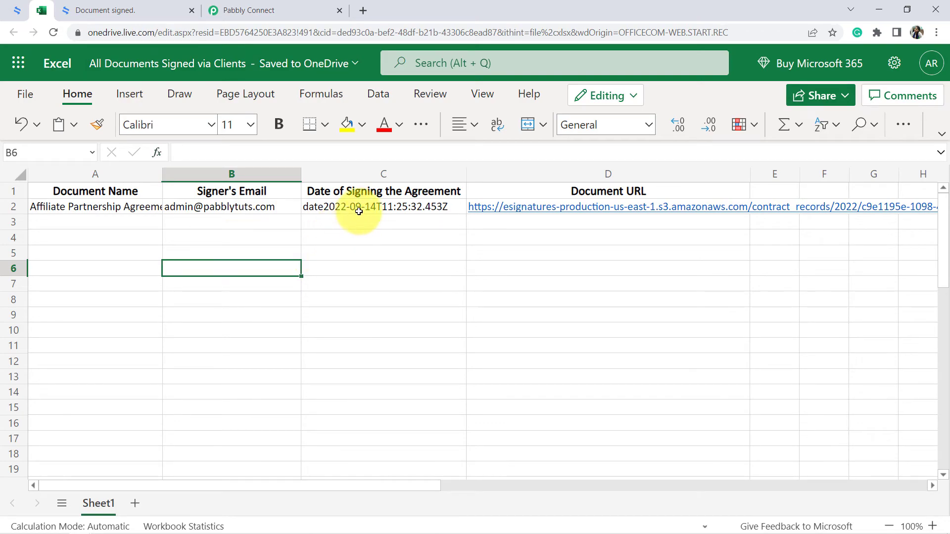
Examine the format of the signing date in the Date of Signing the Agreement column
drag(362, 207, 369, 276)
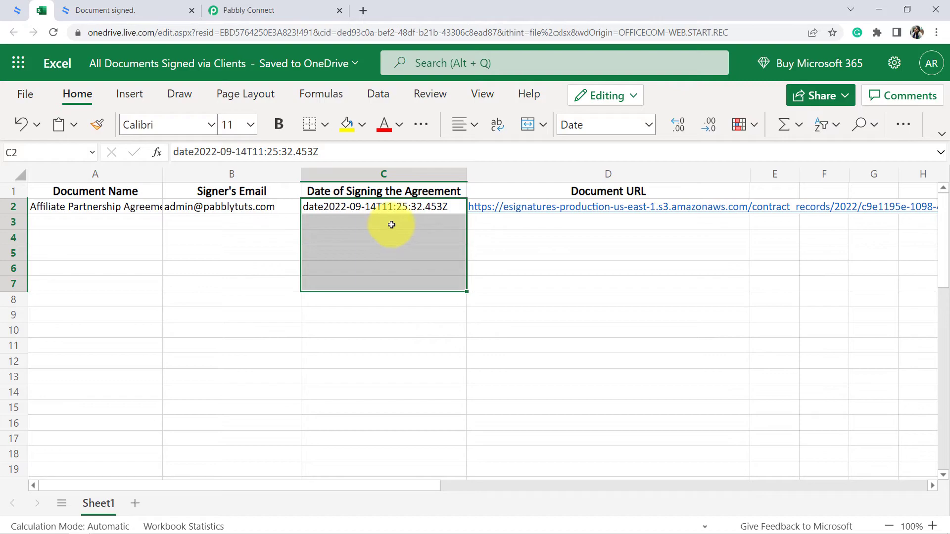
click(411, 207)
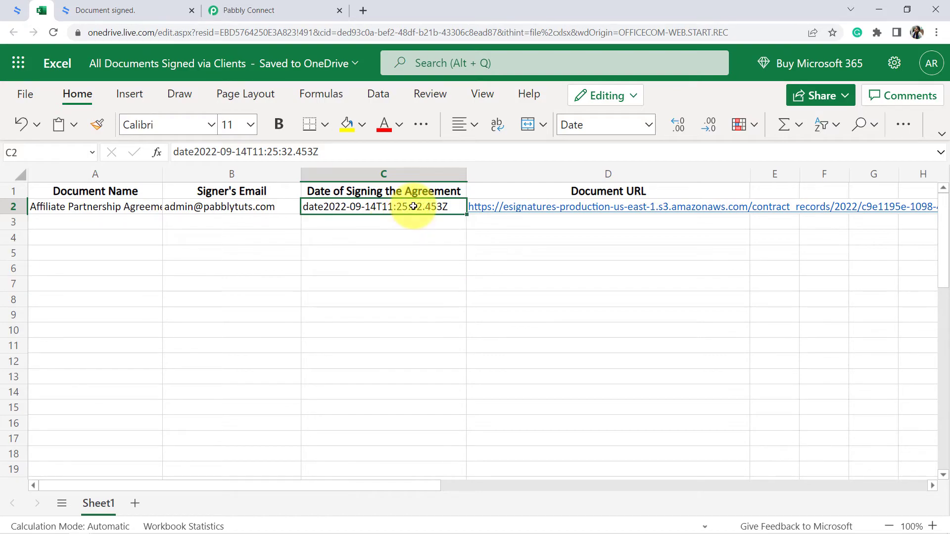
click(409, 267)
drag(381, 208, 389, 331)
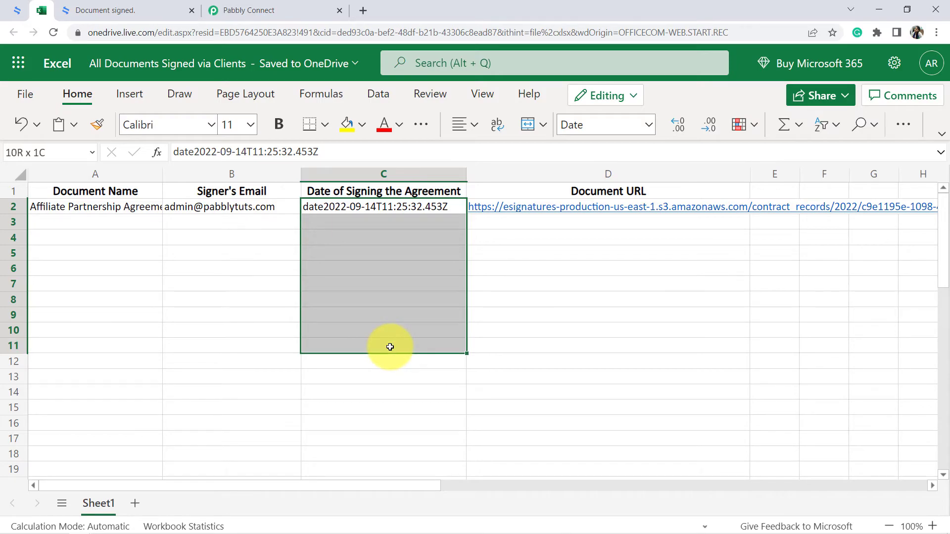
Switch to Pabbly Connect and insert a Date/Time Formatter by Pabbly action between the Filter and the Microsoft Excel action
click(253, 10)
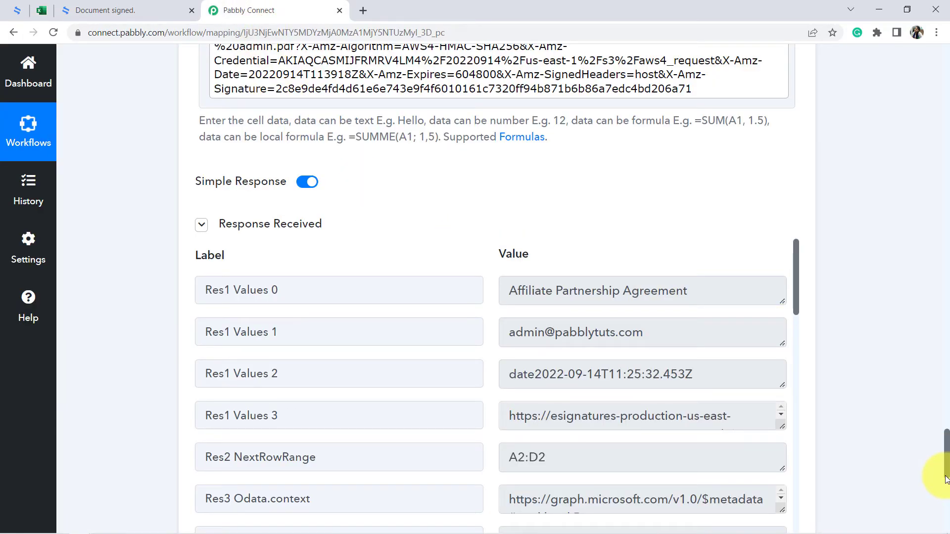
drag(946, 469, 945, 438)
drag(945, 406, 942, 339)
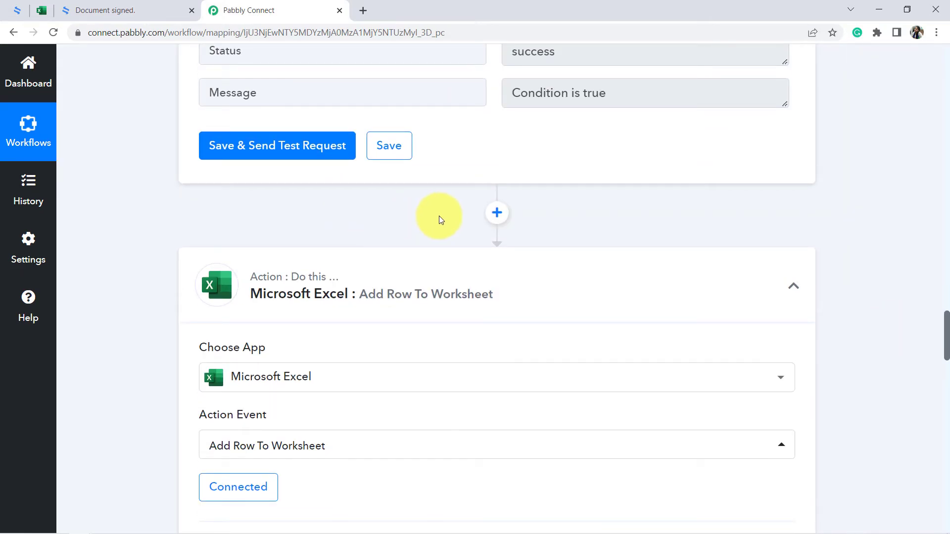
click(495, 213)
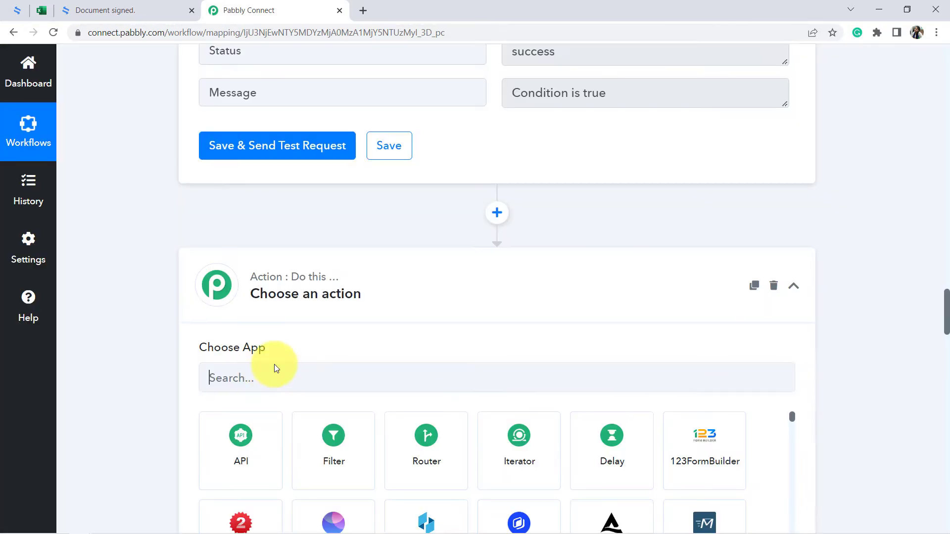
click(250, 371)
text(date)
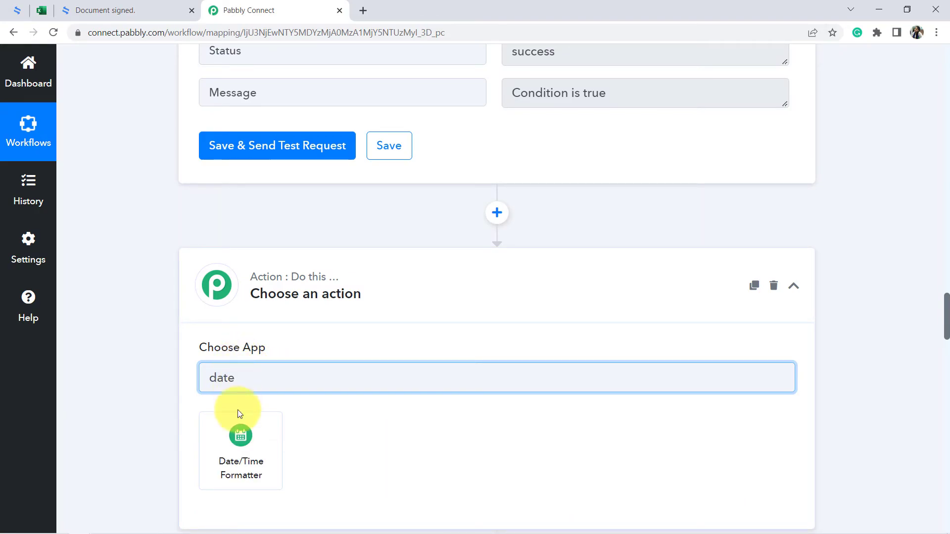
click(242, 452)
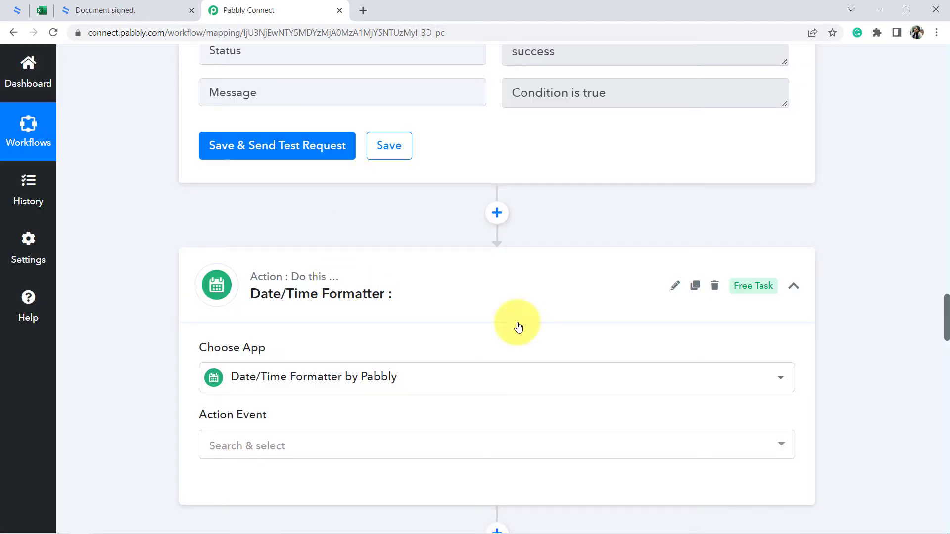
Set the Date/Time Formatter's action event to Format Date Only and connect it
drag(946, 309, 943, 337)
click(225, 144)
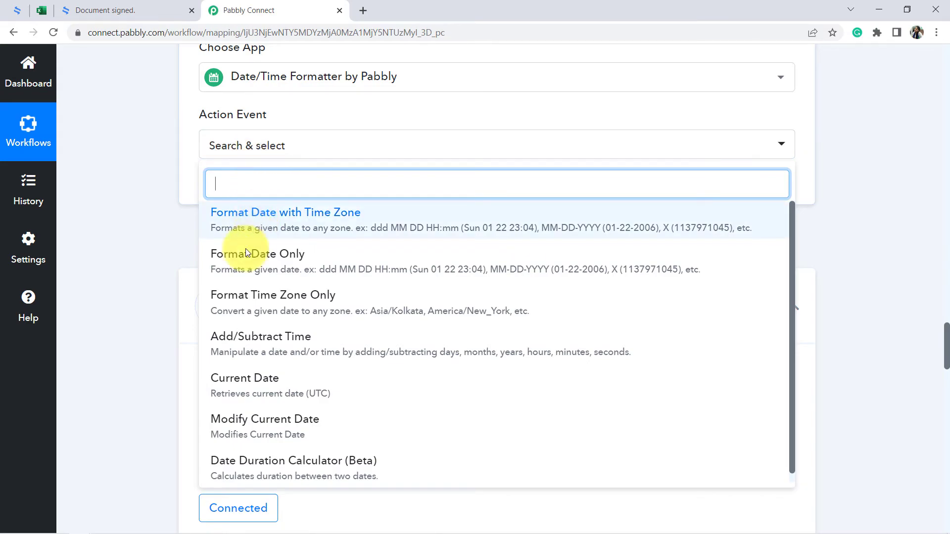
click(242, 270)
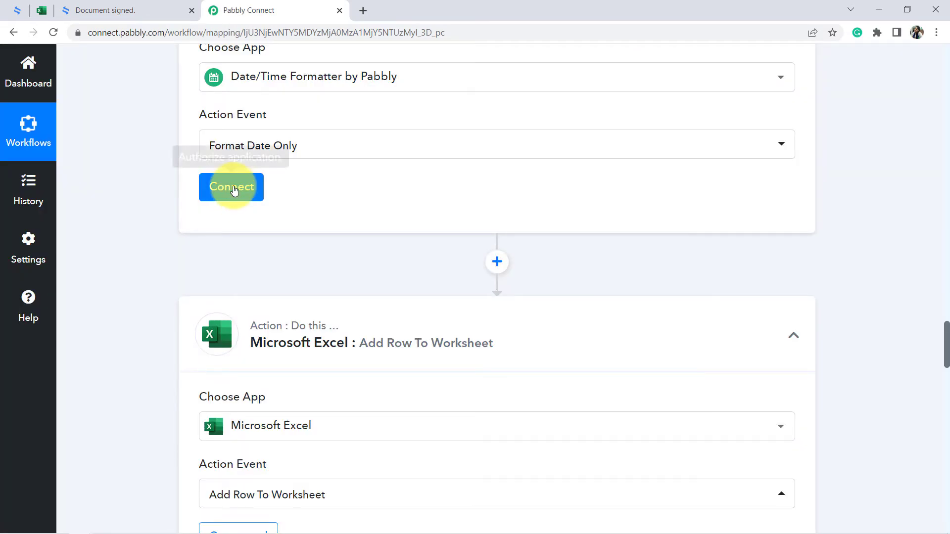
click(234, 188)
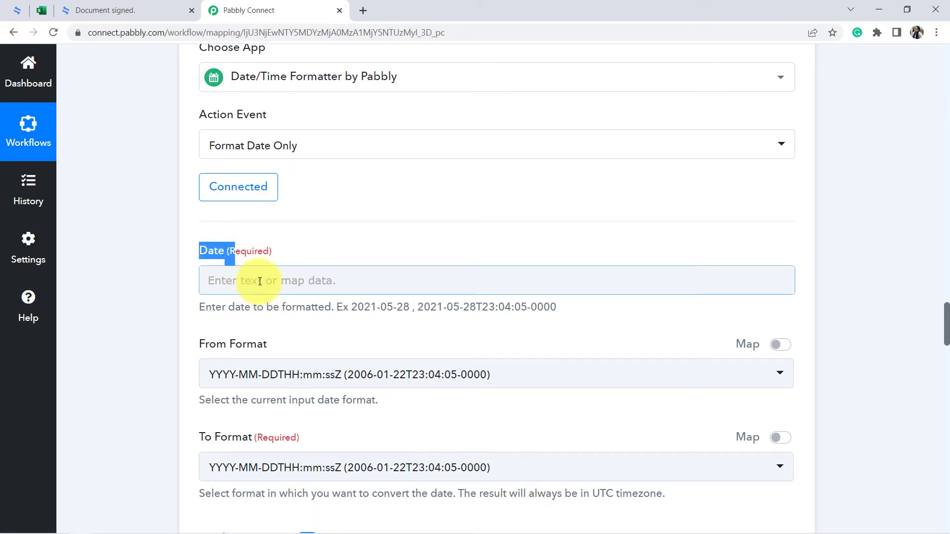
Map the formatter's Date field to Data Signers 0 Events 0 Timestamp from the eSignatures.io Get Contract Detail step
drag(241, 309, 284, 295)
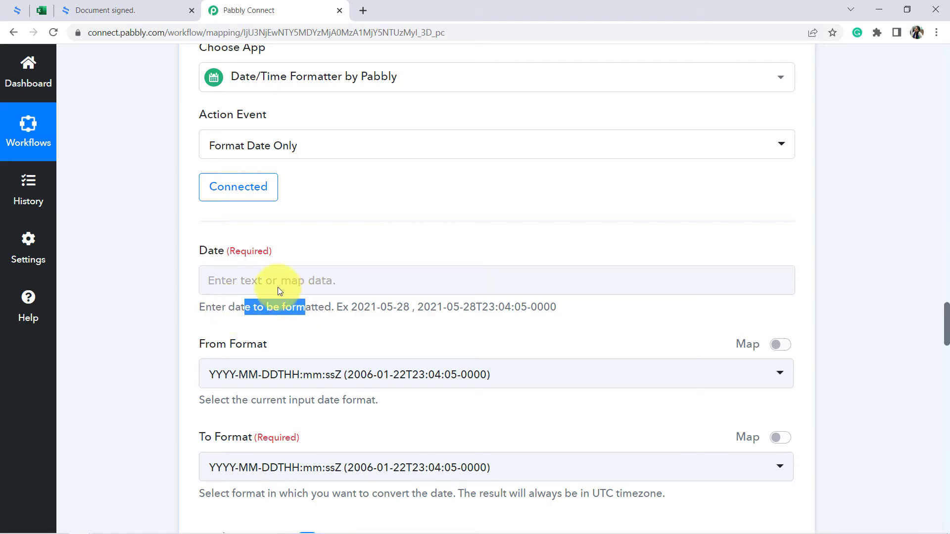
click(265, 285)
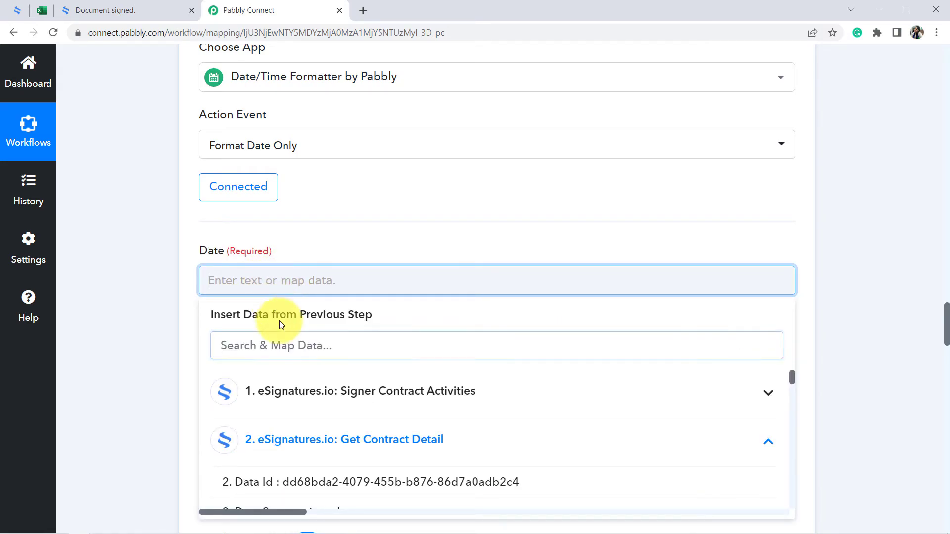
click(257, 351)
text(dt)
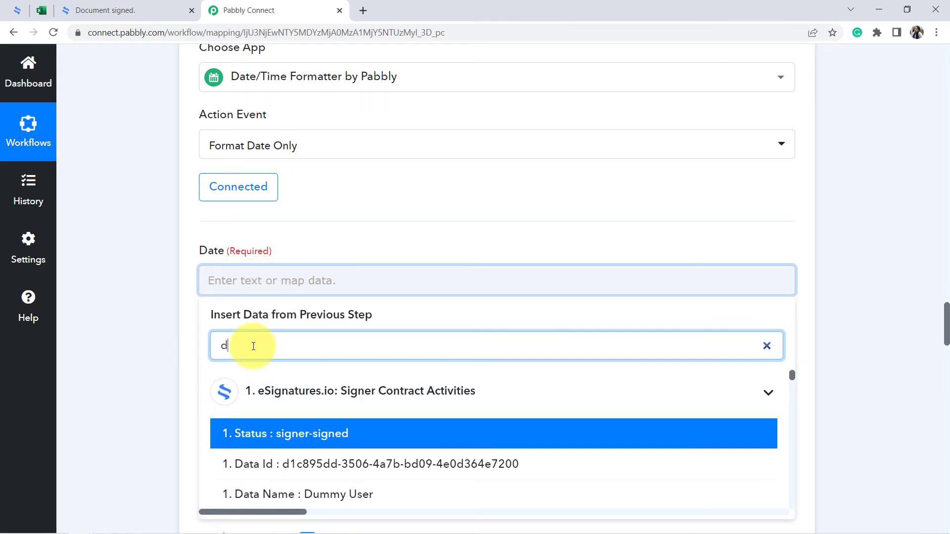
key(BackSpace)
key(BackSpace)
text(time)
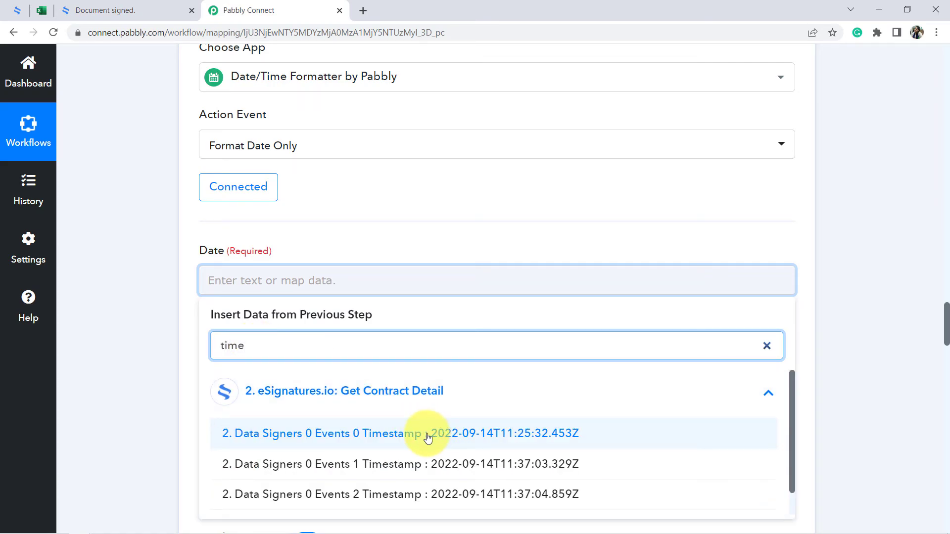
click(427, 438)
click(126, 319)
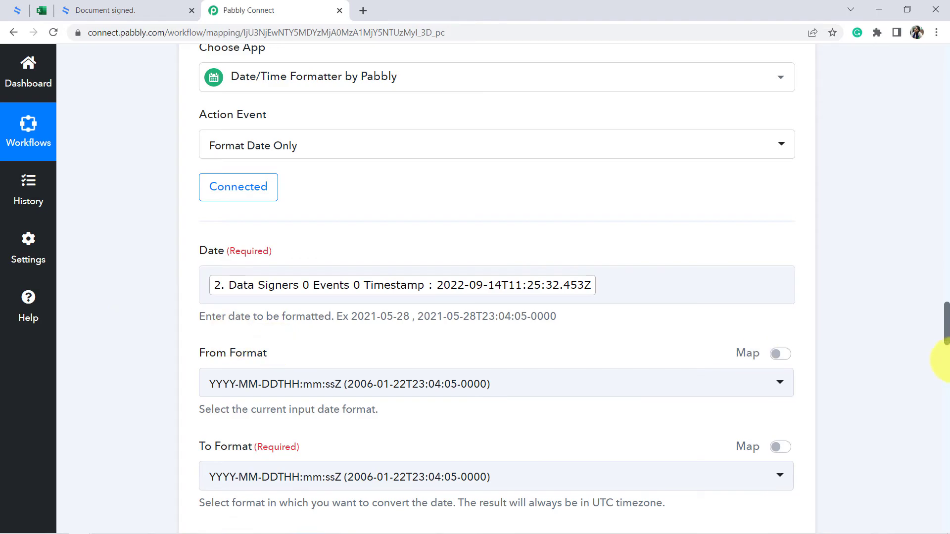
Check the signing date's format in the Excel workbook, then choose YYYY-MM-DDTHH:mm:ssZ as the formatter's From Format in Pabbly Connect
drag(946, 329, 946, 348)
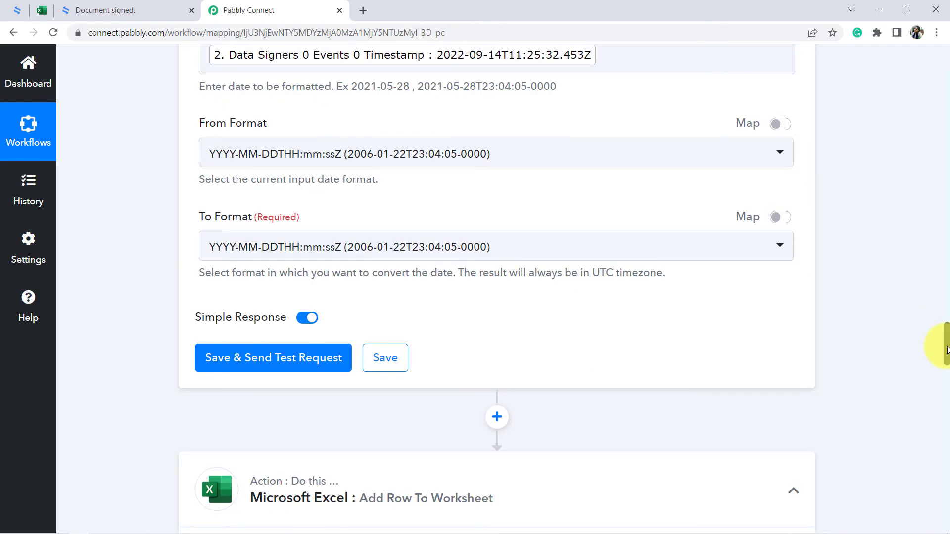
click(41, 10)
click(280, 299)
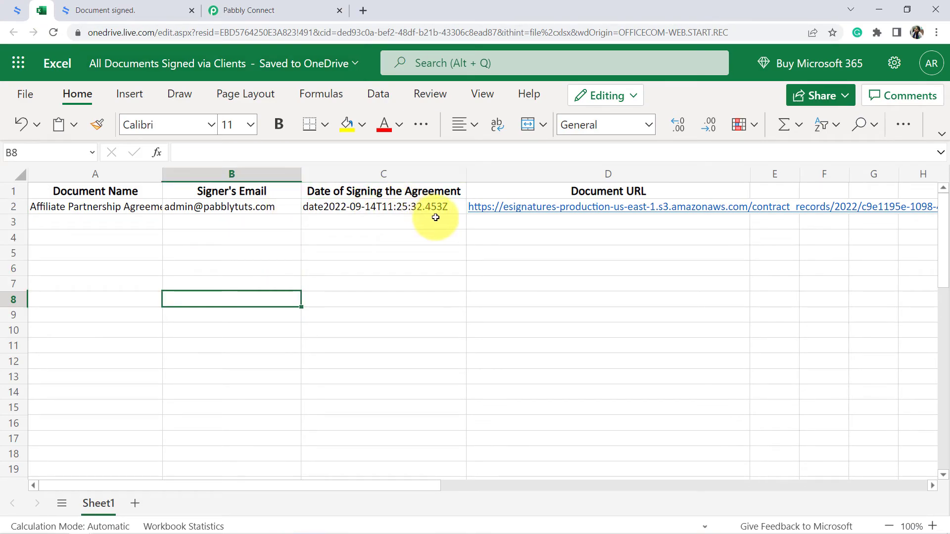
click(252, 7)
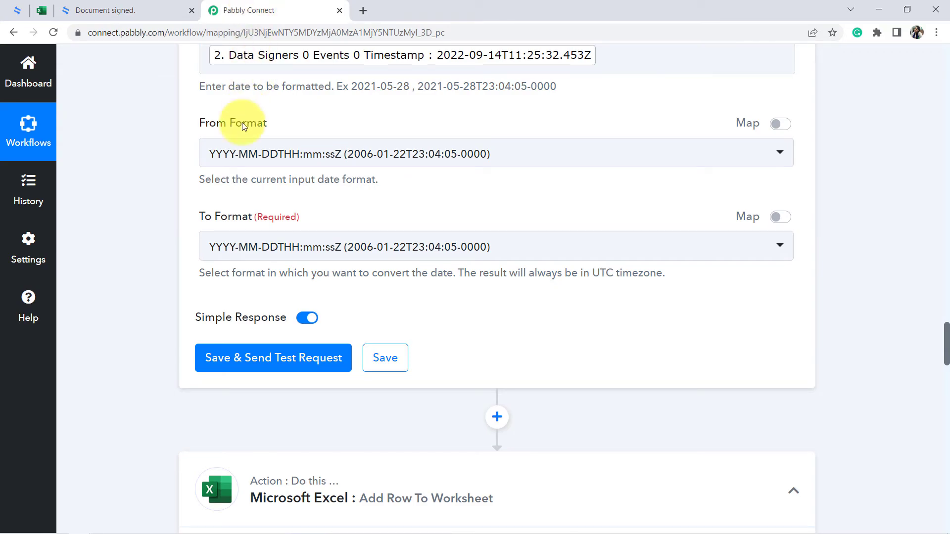
click(222, 159)
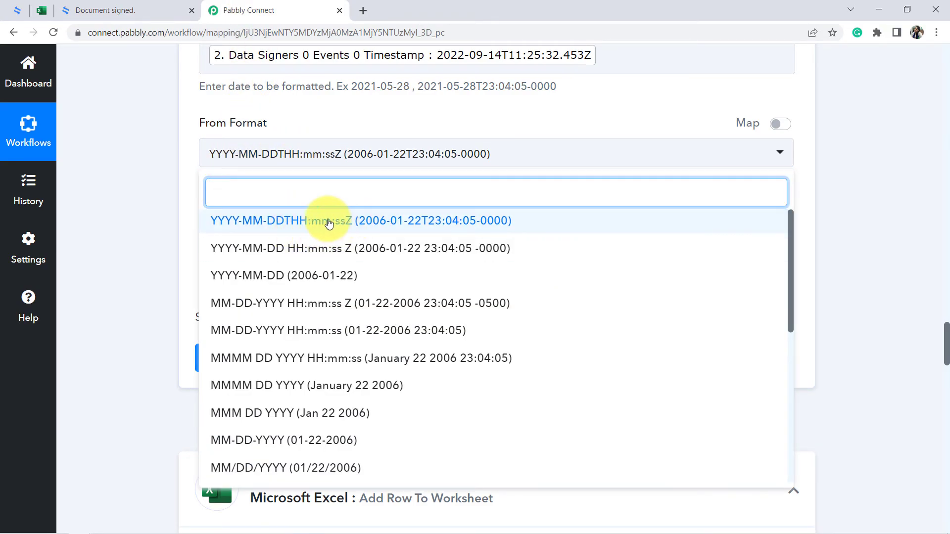
click(308, 222)
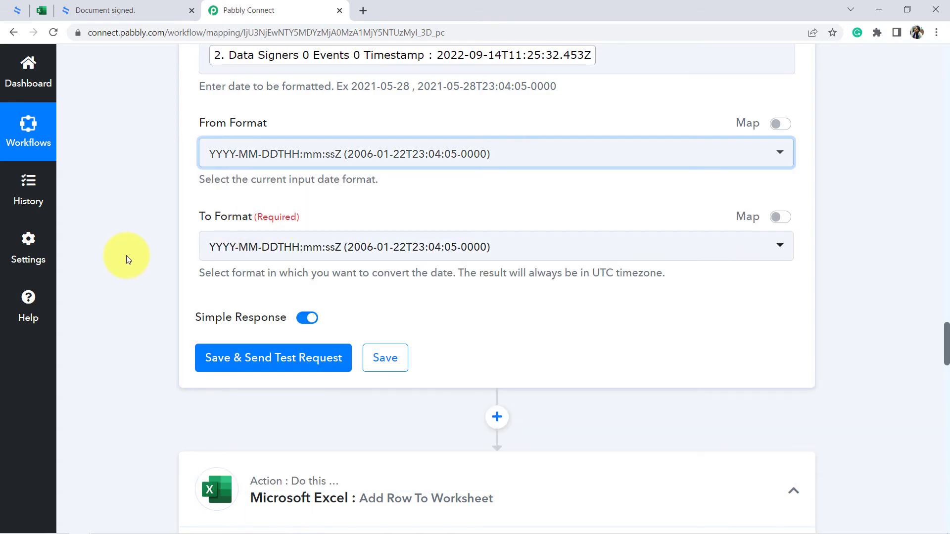
Set the To Format to DD MMM YYYY (27 Oct 2020), then save the formatter, send a test request and check its result
click(317, 257)
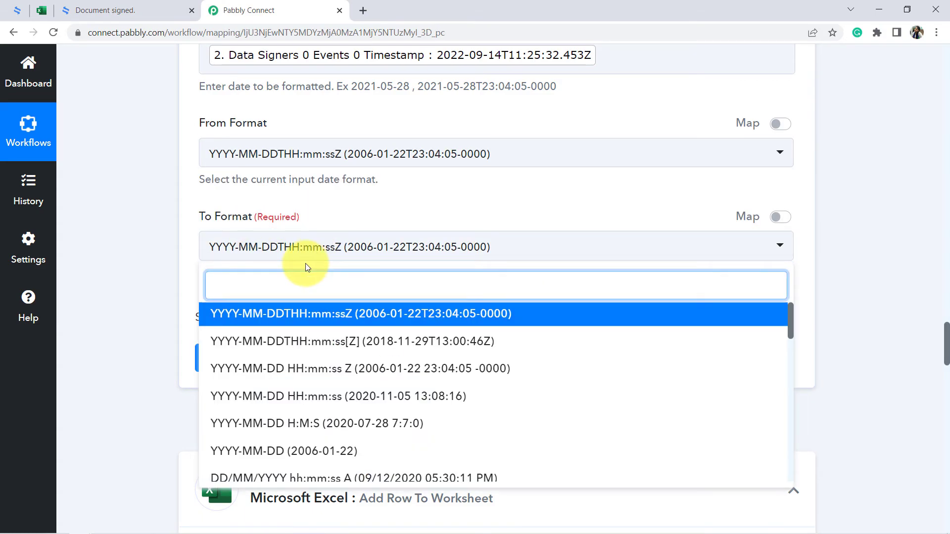
drag(791, 319, 791, 372)
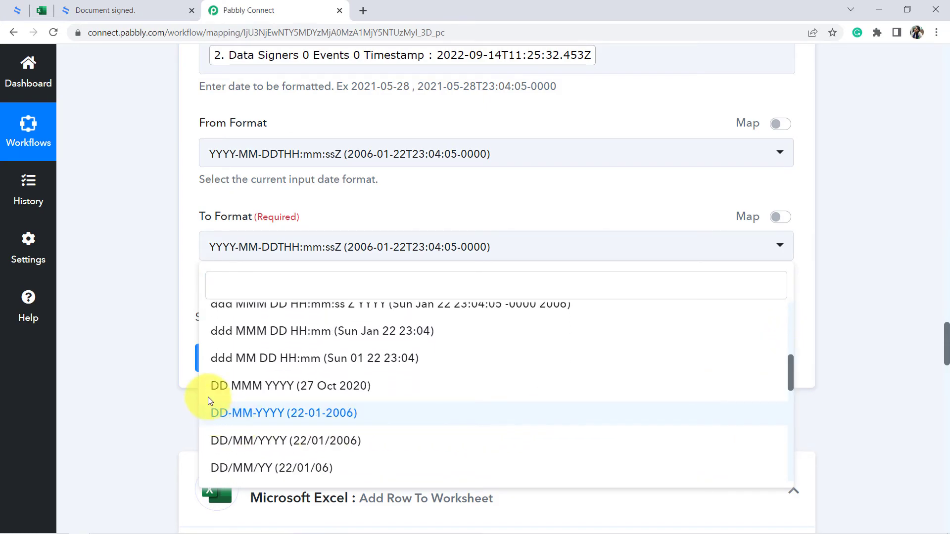
click(256, 387)
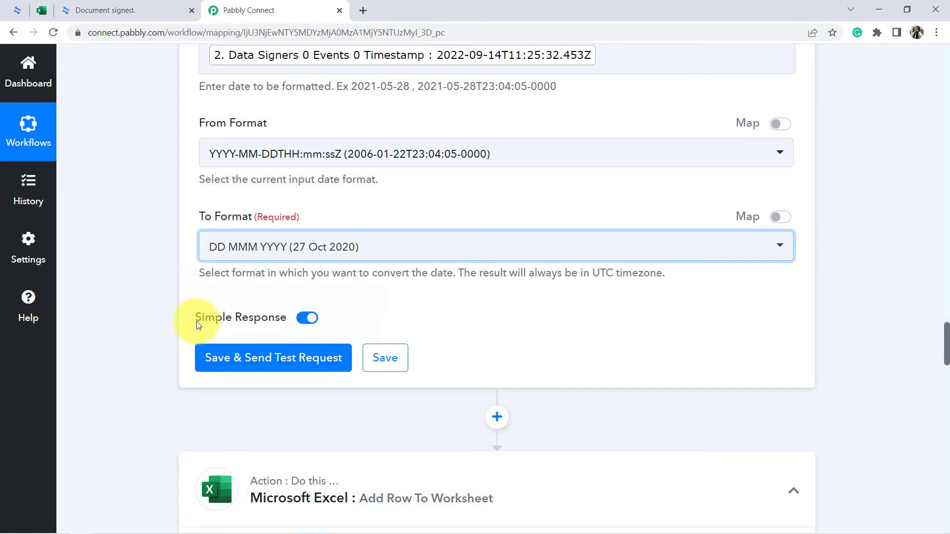
click(319, 253)
click(155, 270)
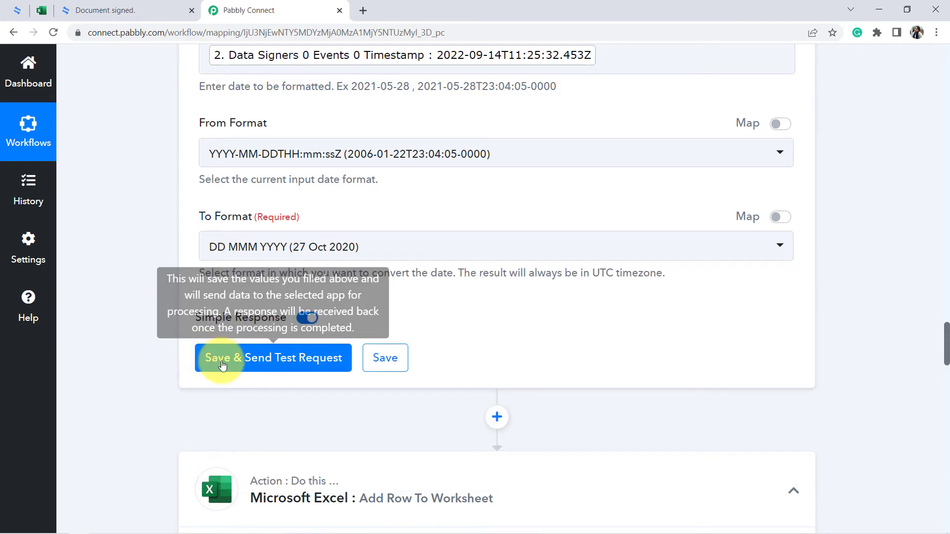
click(226, 363)
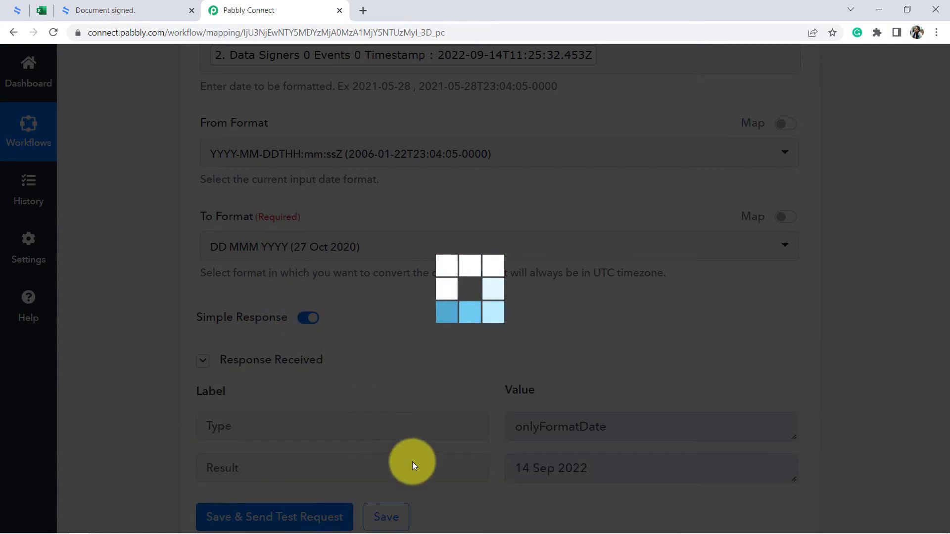
triple_click(543, 468)
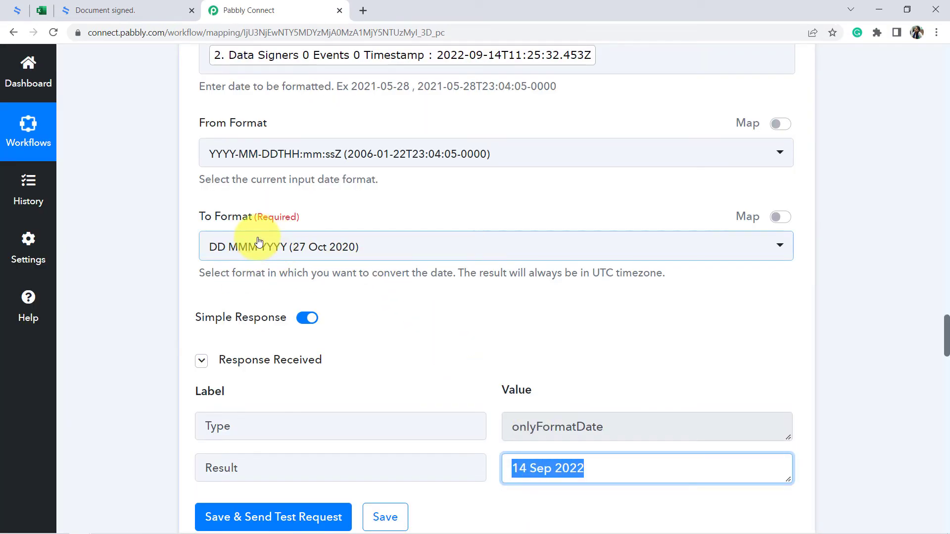
In the Microsoft Excel action, replace the Column C (Date Of Signing The Agreement) content with the Result from the Date/Time Formatter step
drag(948, 332, 947, 431)
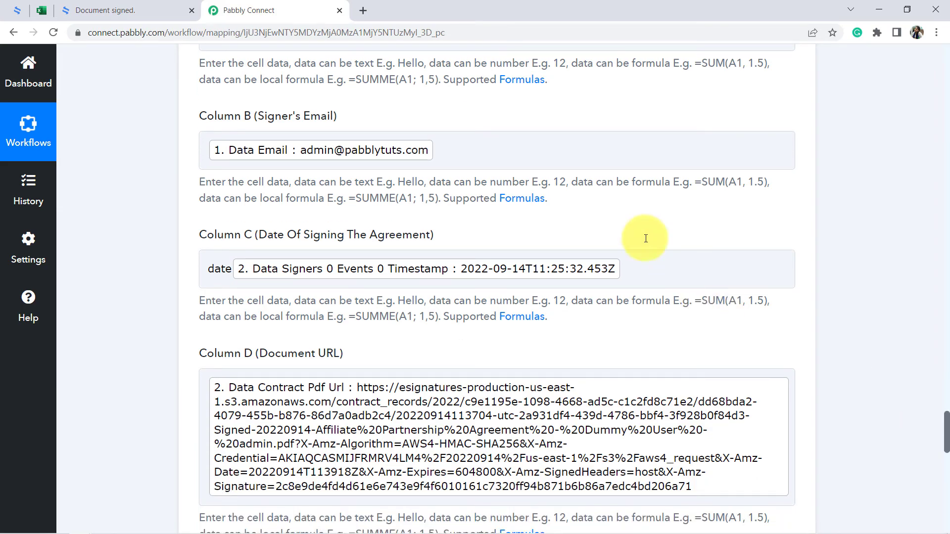
triple_click(218, 271)
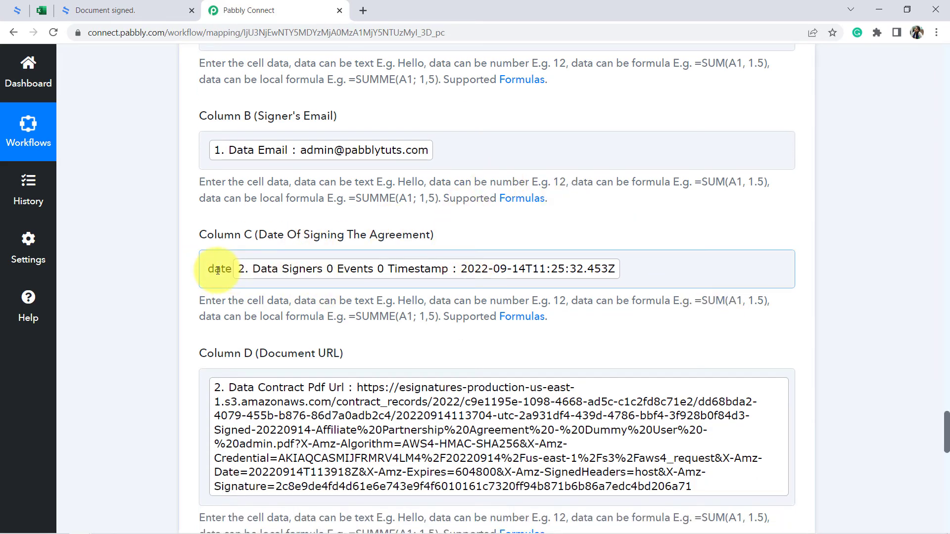
click(216, 270)
key(Delete)
key(BackSpace)
key(Delete)
key(Delete)
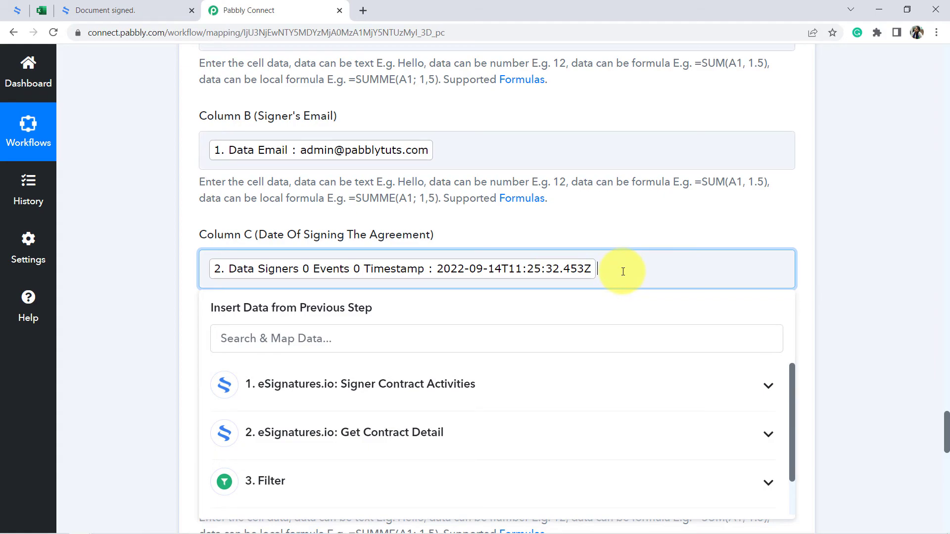
key(BackSpace)
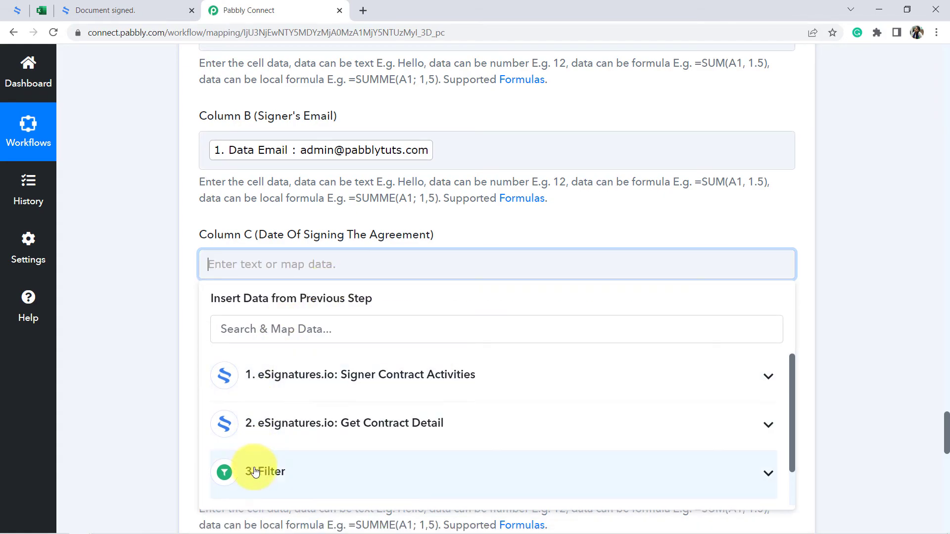
scroll(791, 387, down, 1)
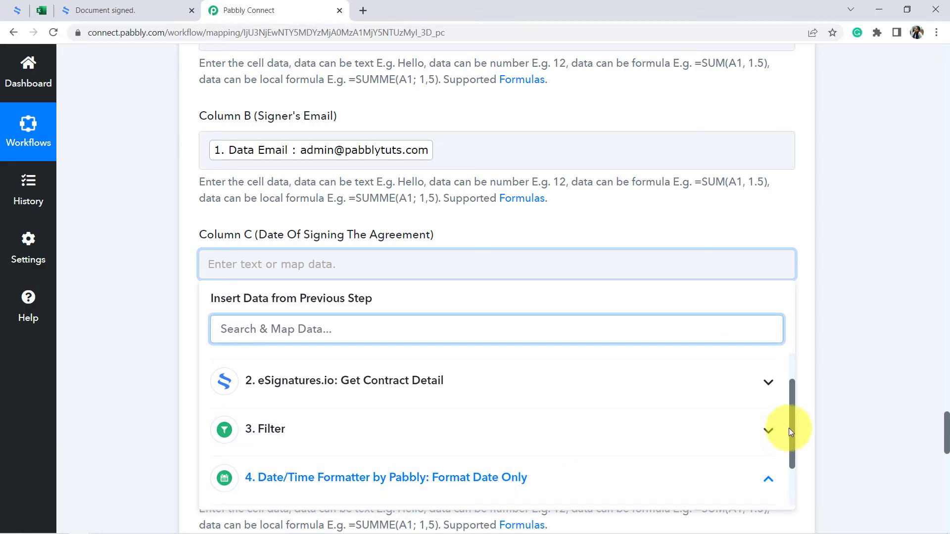
drag(791, 417, 795, 459)
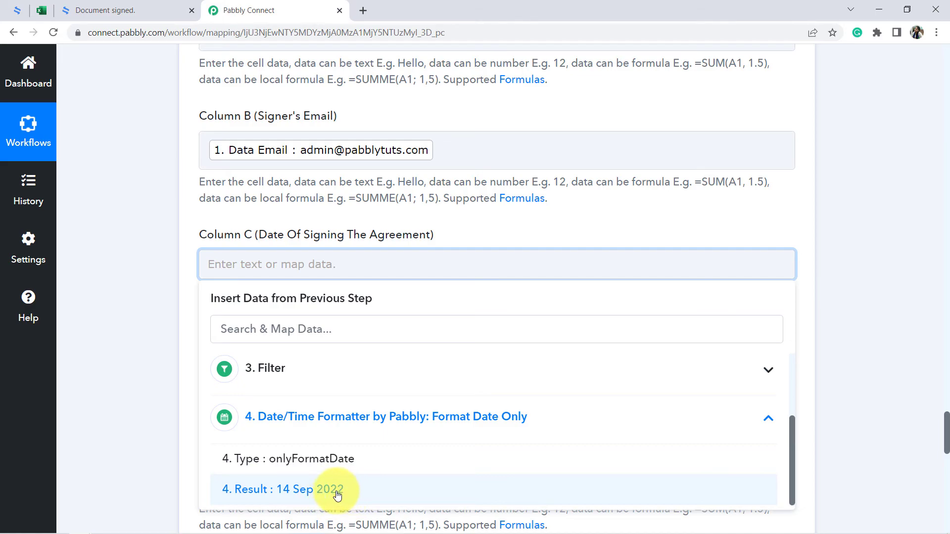
click(278, 495)
click(127, 322)
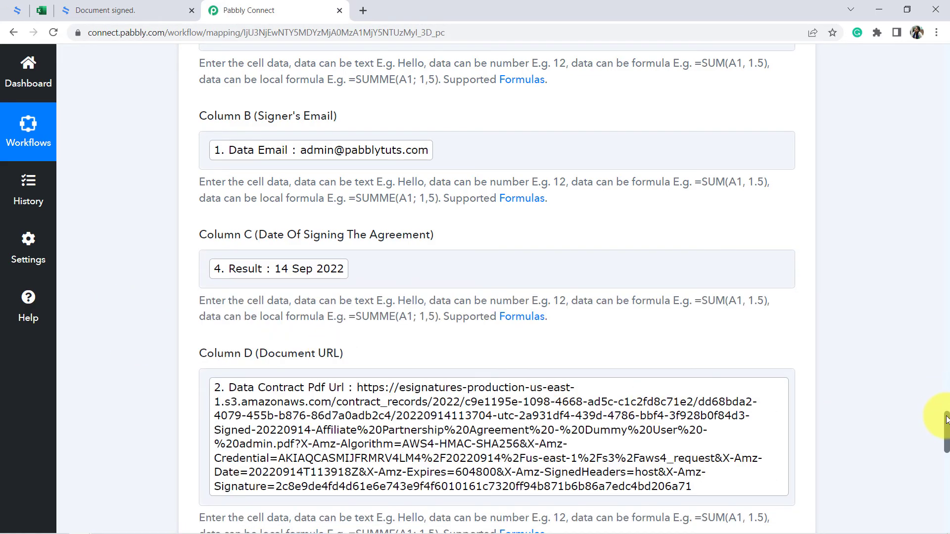
Save the Excel action with a test request, check the returned date and reload the All Documents Signed via Clients workbook in Excel
scroll(946, 419, down, 14)
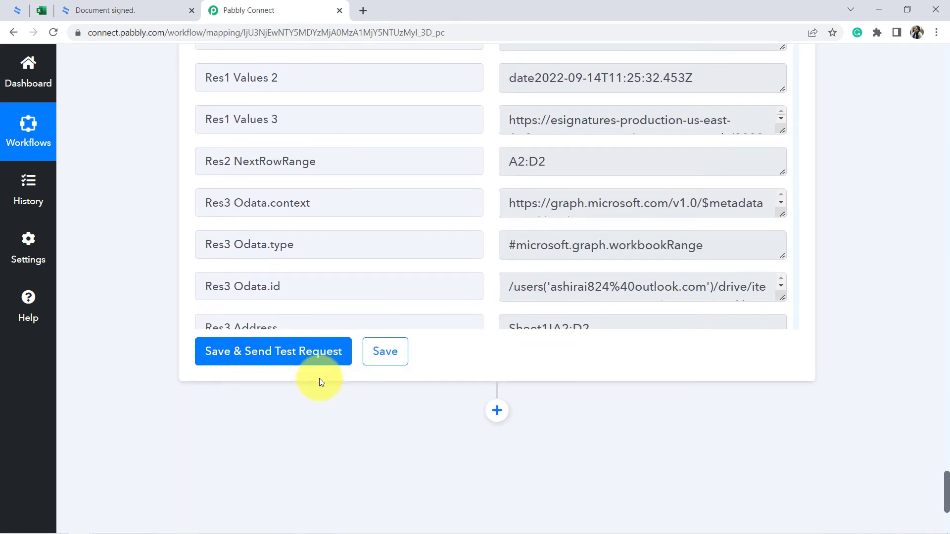
click(220, 352)
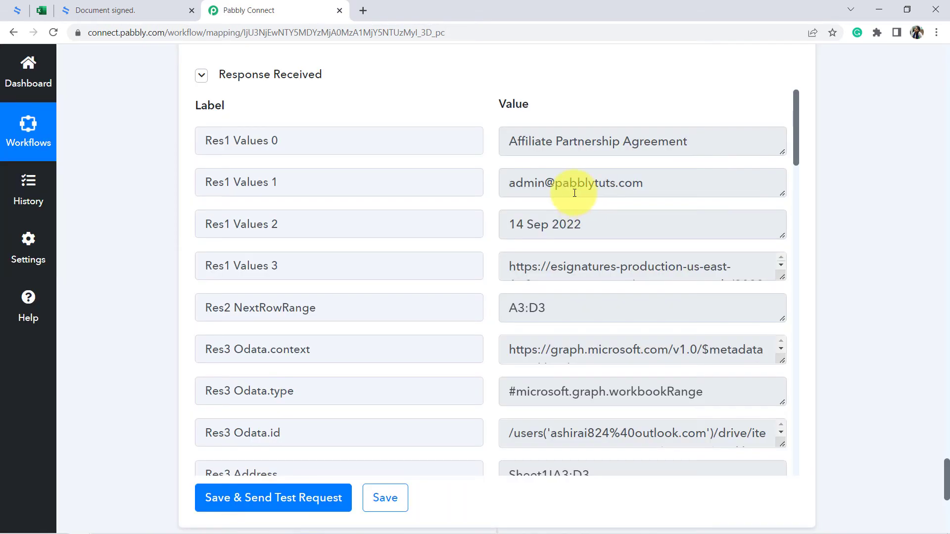
triple_click(543, 217)
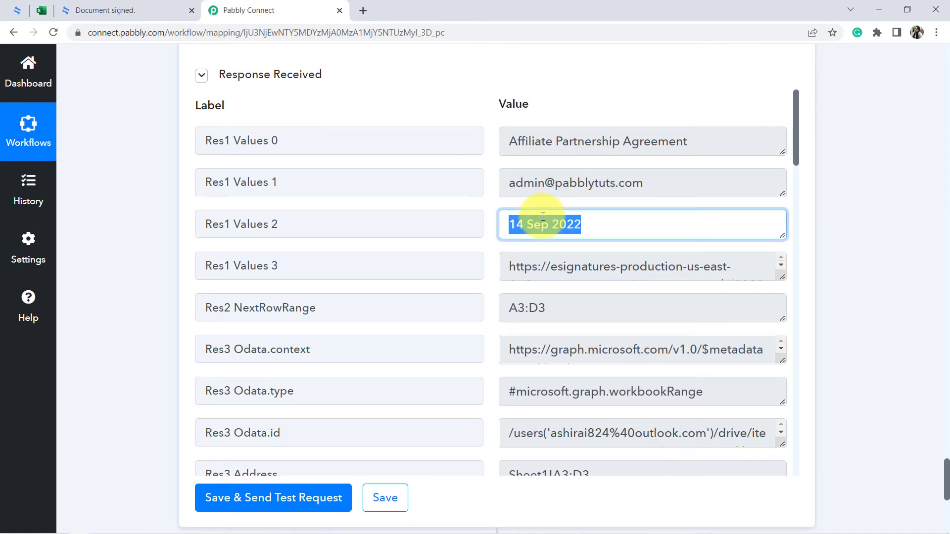
click(42, 8)
click(54, 34)
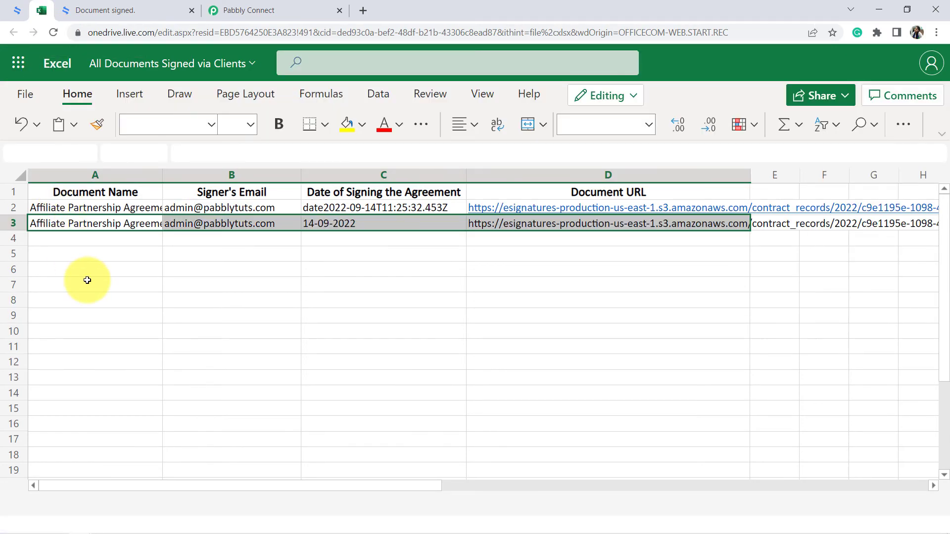
Check the newly added row 3 in the worksheet, especially its Date of Signing the Agreement cell
drag(131, 223, 620, 223)
click(482, 300)
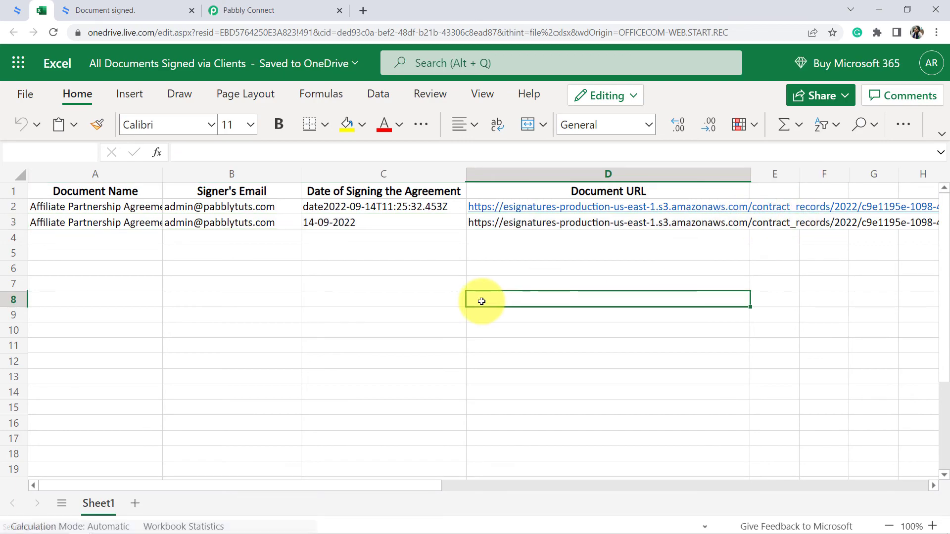
click(351, 225)
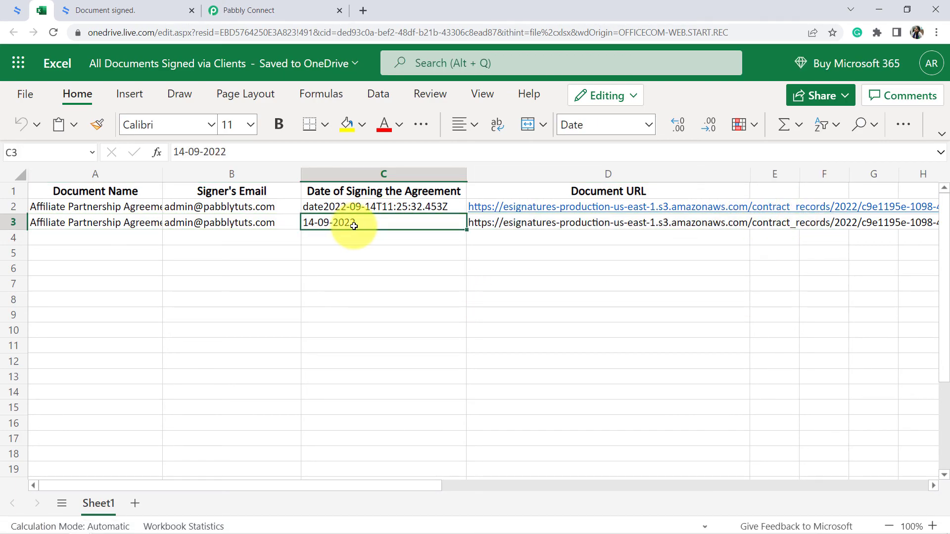
Delete row 2, which holds the unformatted signing date, from the worksheet
click(9, 211)
right_click(13, 213)
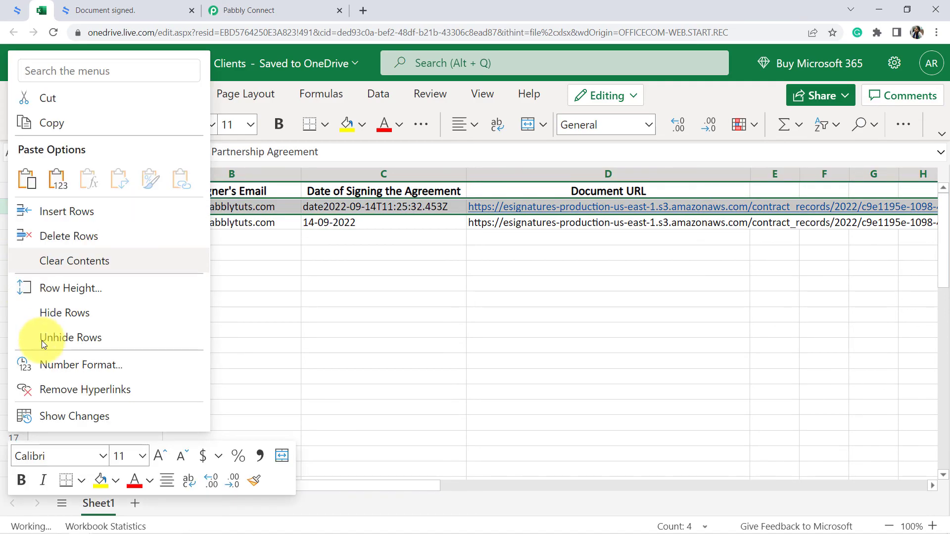
click(82, 233)
click(260, 267)
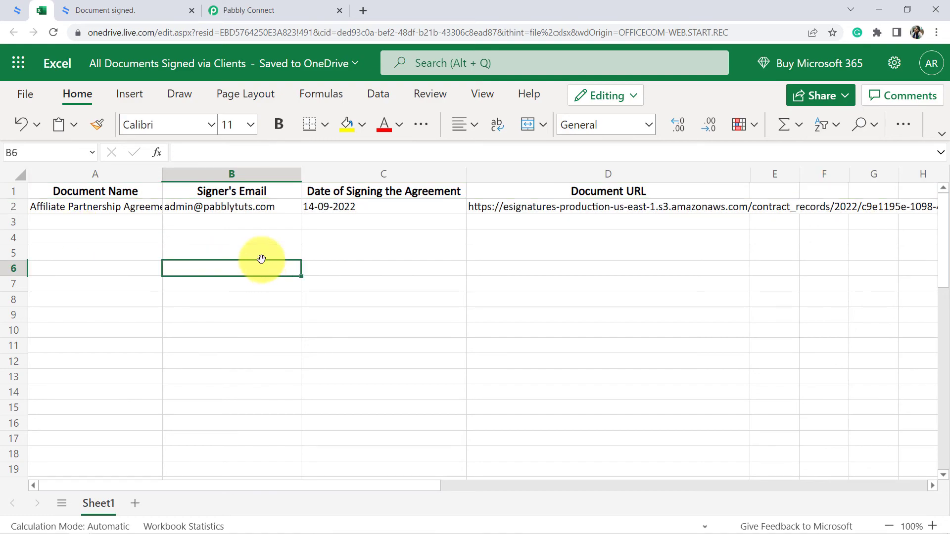
Switch to Pabbly Connect and collapse the trigger, Get Contract Detail, Filter, Date/Time Formatter and Microsoft Excel steps of the workflow
click(263, 7)
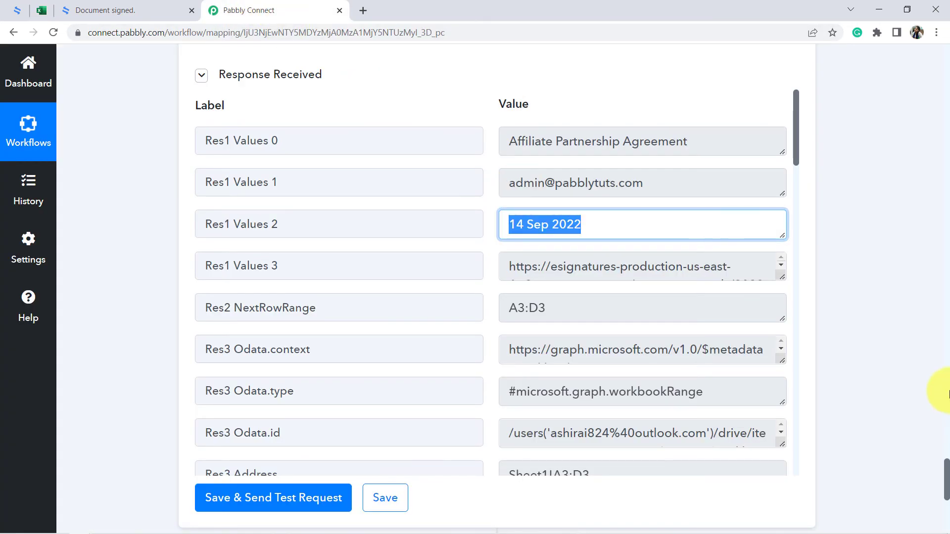
scroll(943, 371, up, 15)
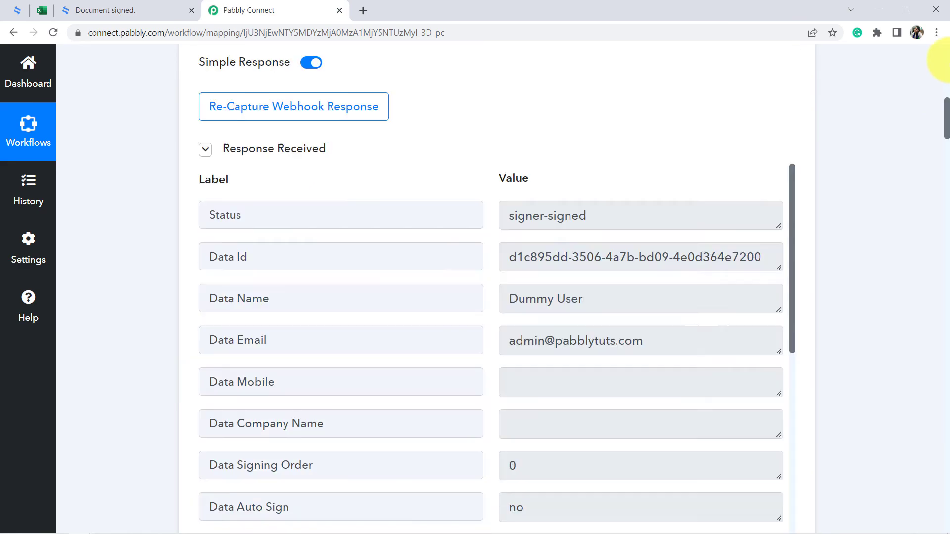
click(467, 287)
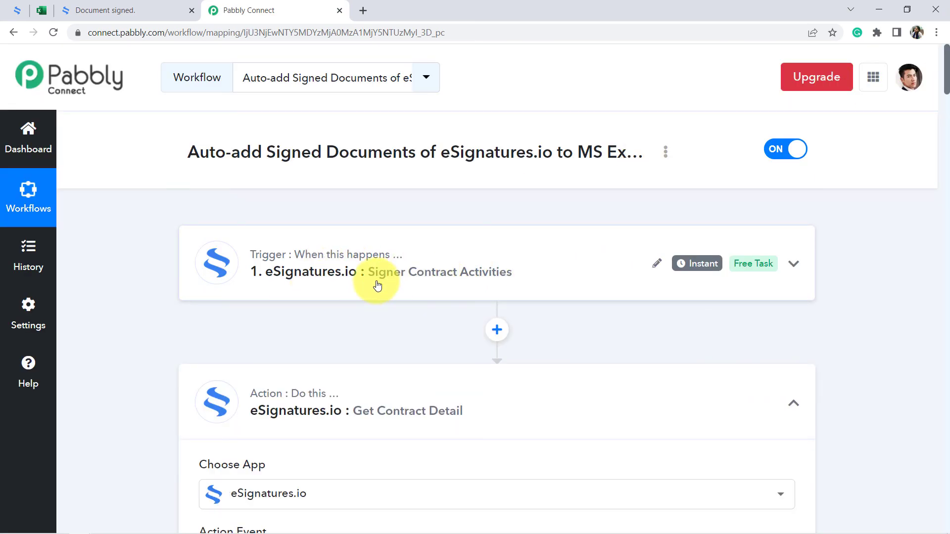
click(318, 407)
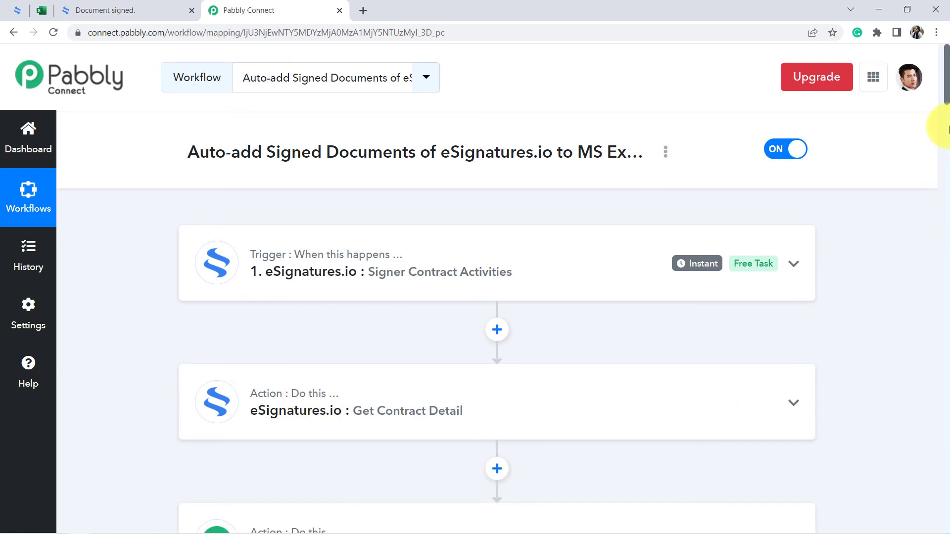
scroll(944, 111, down, 7)
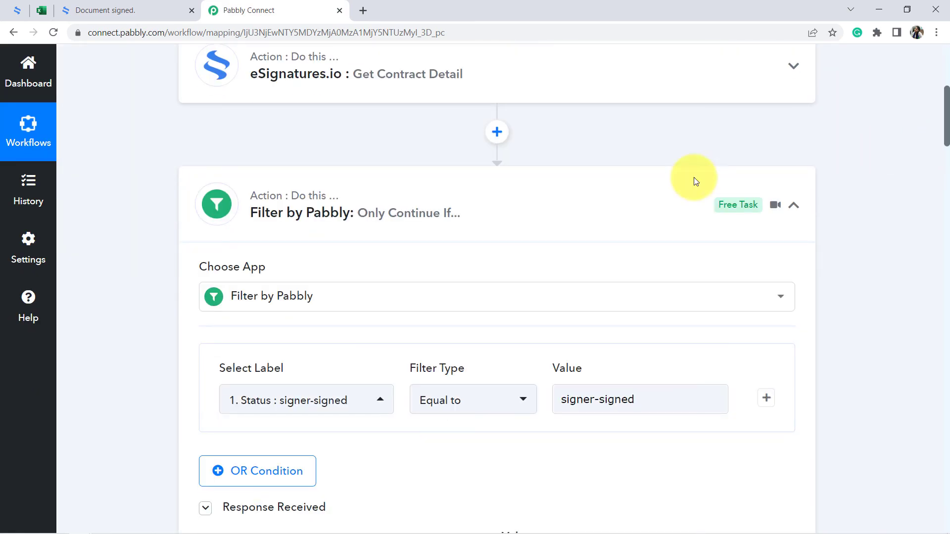
click(392, 198)
scroll(943, 149, down, 5)
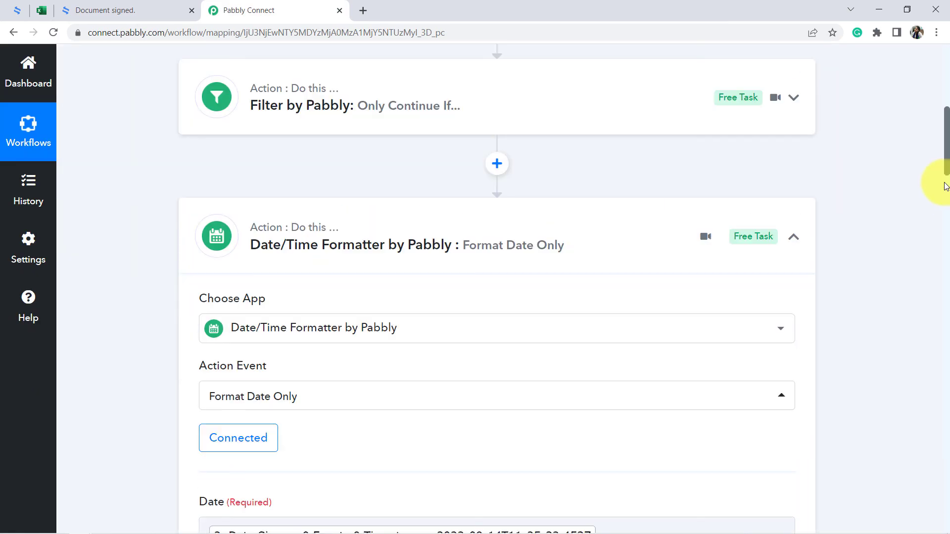
click(378, 89)
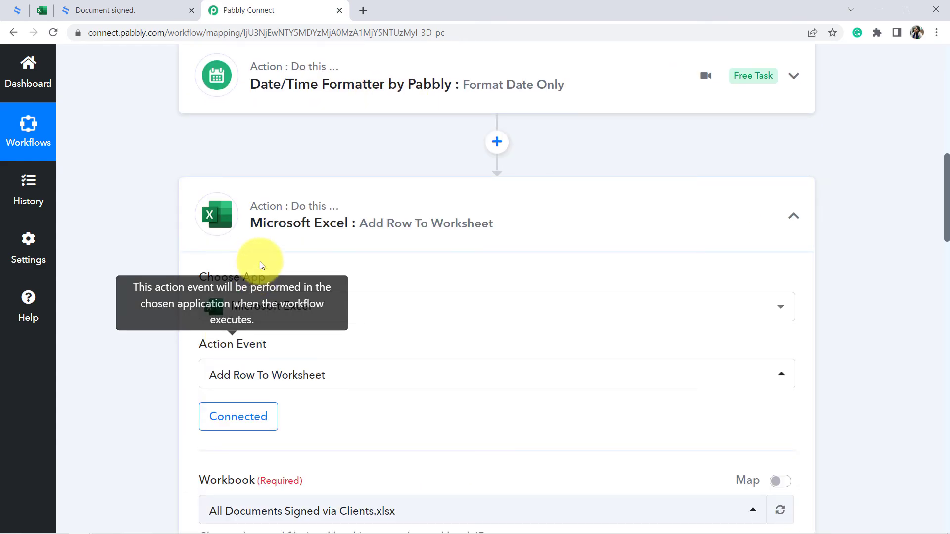
click(297, 212)
Review the whole collapsed workflow from the eSignatures.io trigger through to the Microsoft Excel Add Row To Worksheet action
drag(946, 325, 946, 164)
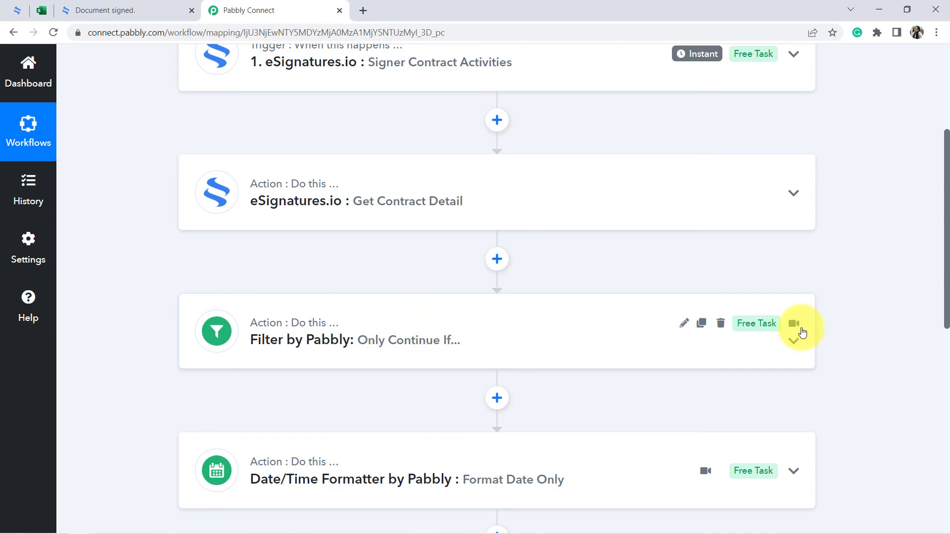
drag(946, 260, 946, 384)
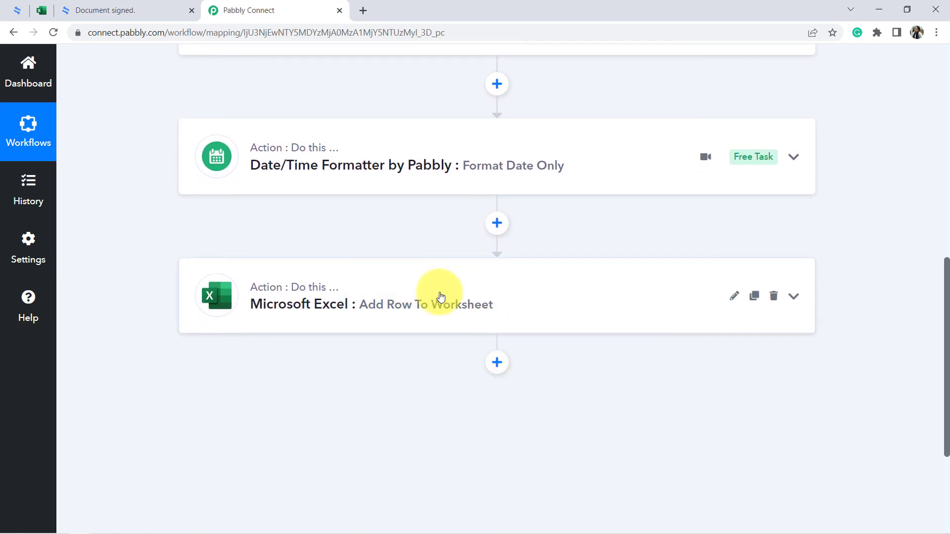
drag(946, 338, 947, 133)
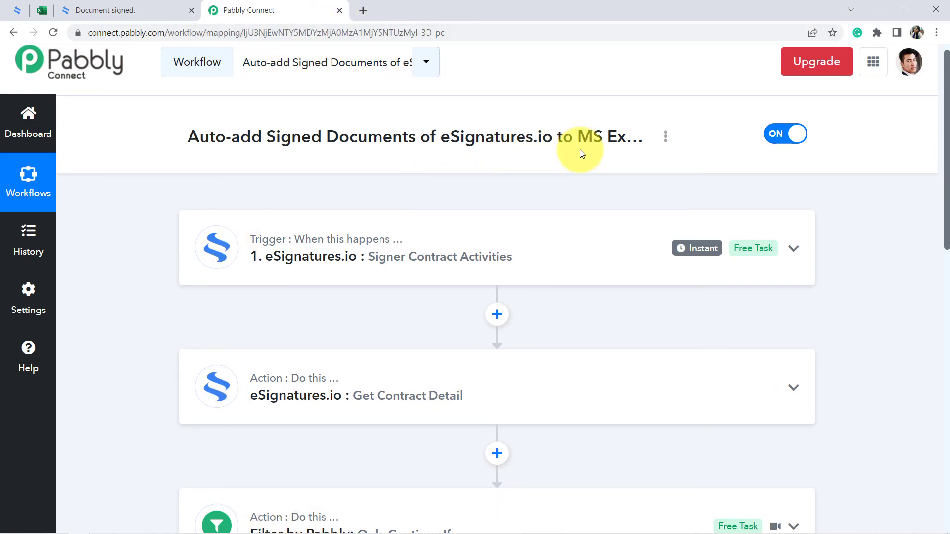
scroll(349, 275, down, 2)
scroll(310, 395, up, 1)
scroll(308, 414, down, 1)
scroll(946, 233, down, 3)
scroll(946, 232, up, 5)
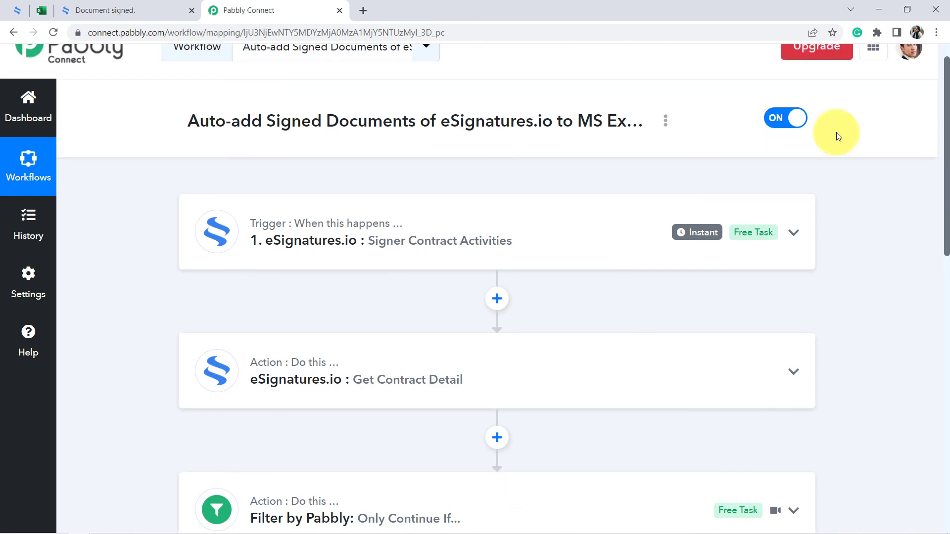
Generate a share link for the Auto-add Signed Documents of eSignatures.io workflow and highlight the link text
click(666, 126)
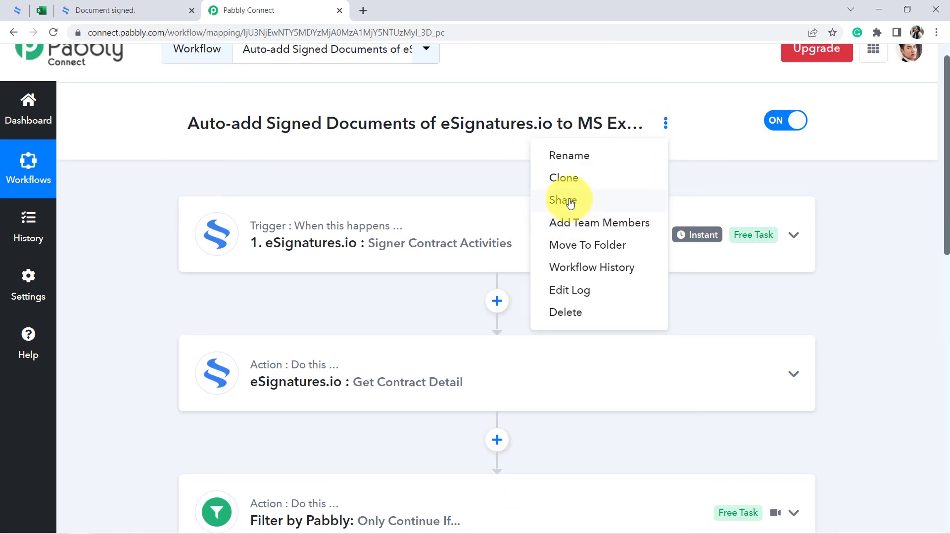
click(547, 200)
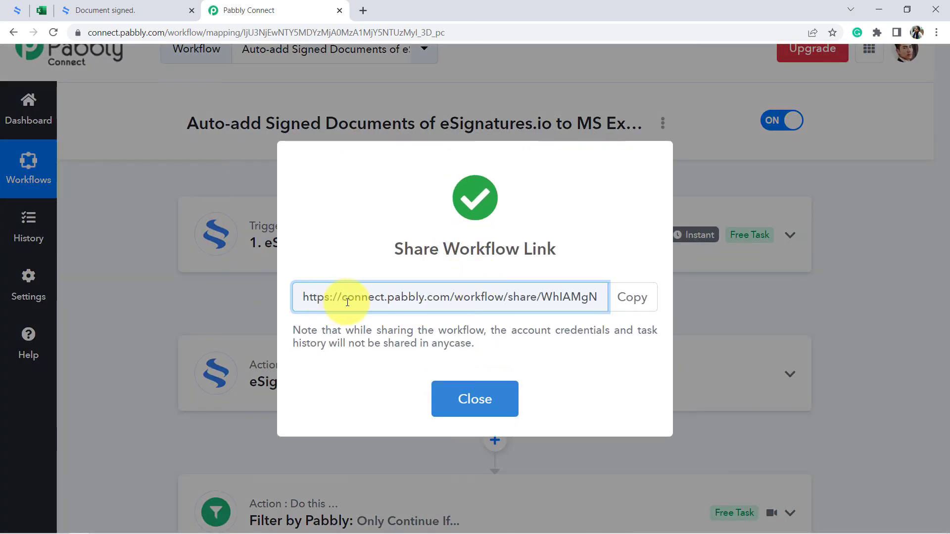
drag(325, 297, 572, 302)
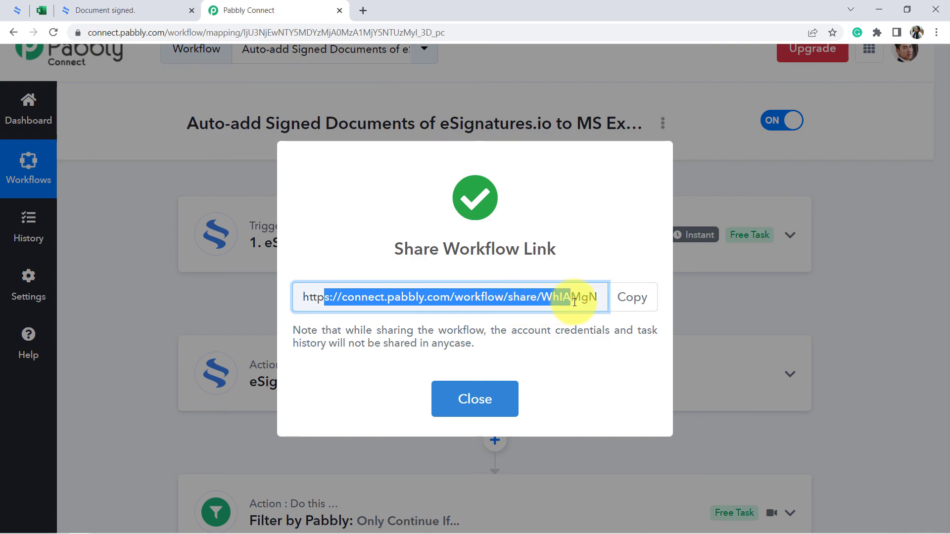